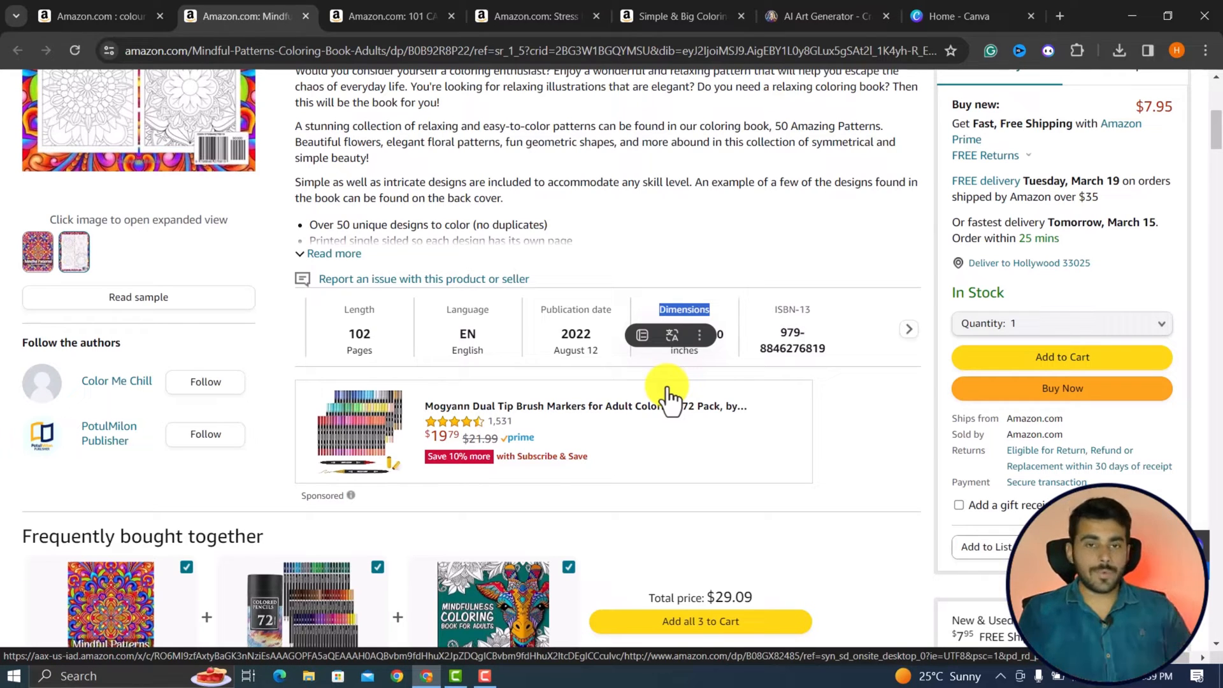
# Check the mandala coloring book's listed dimensions on its Amazon product page.
pyautogui.click(796, 376)
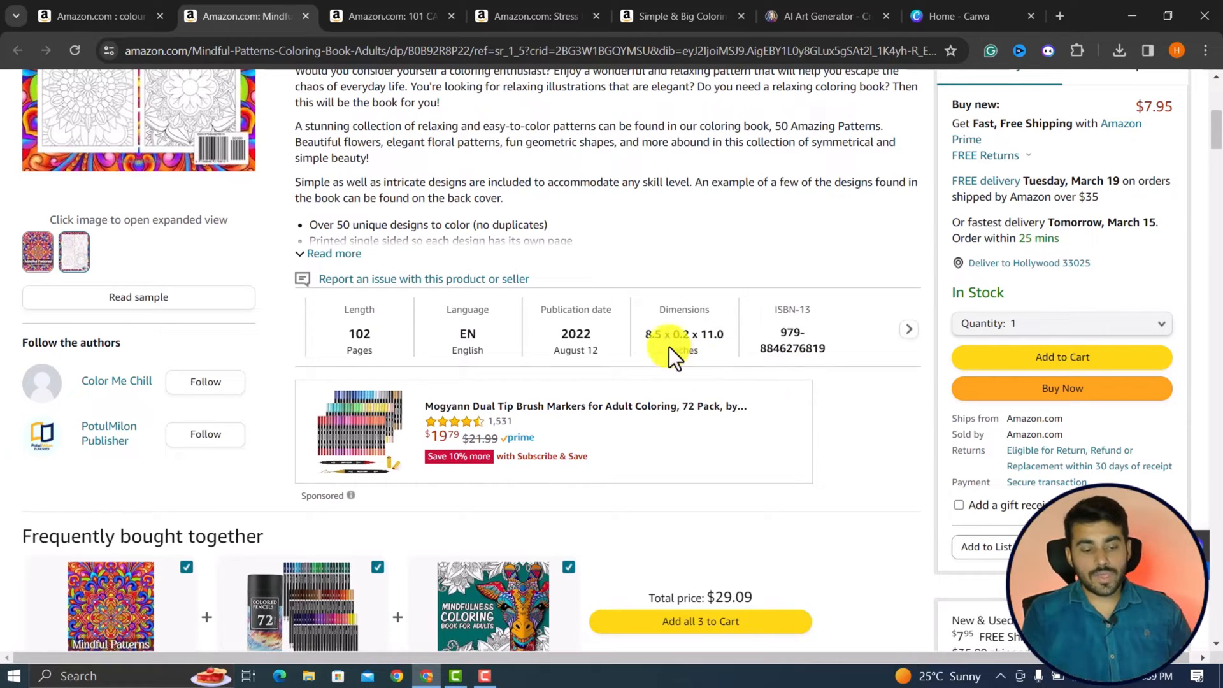
pyautogui.moveTo(658, 335); pyautogui.dragTo(646, 333)
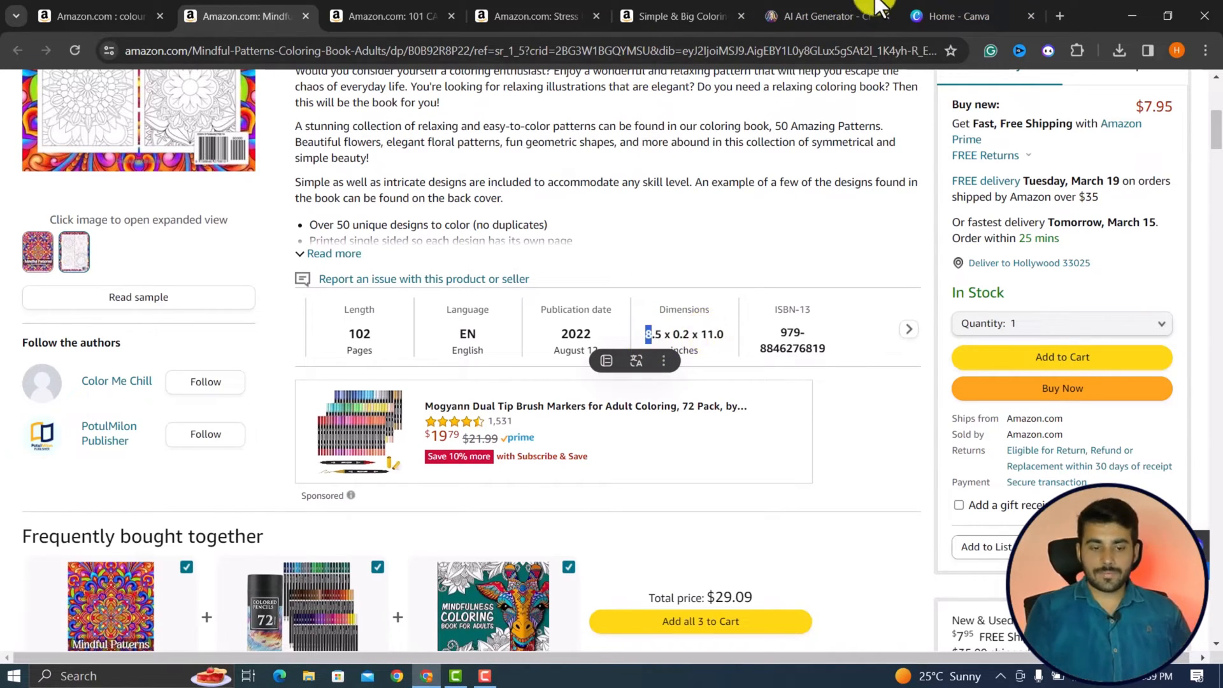
# Switch to Canva and create a new custom-size design, 8.5 in wide and 11 in high.
pyautogui.click(956, 16)
pyautogui.scroll(-2, 888, 437)
pyautogui.scroll(2, 887, 437)
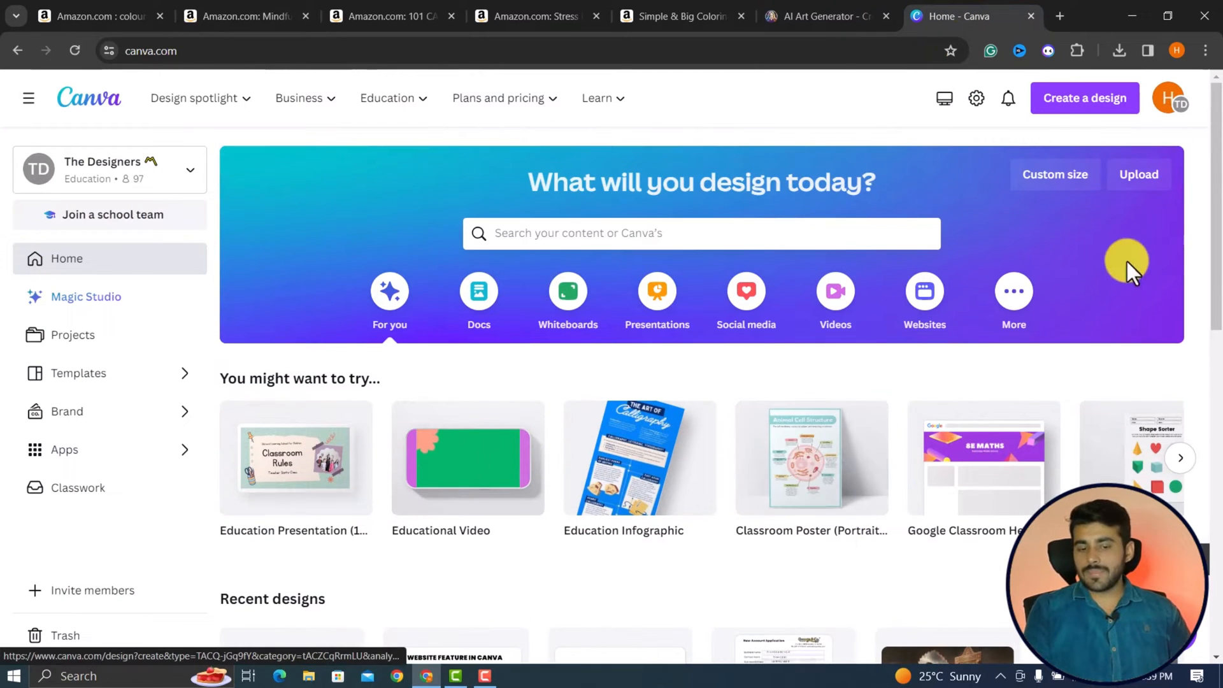
pyautogui.click(1045, 181)
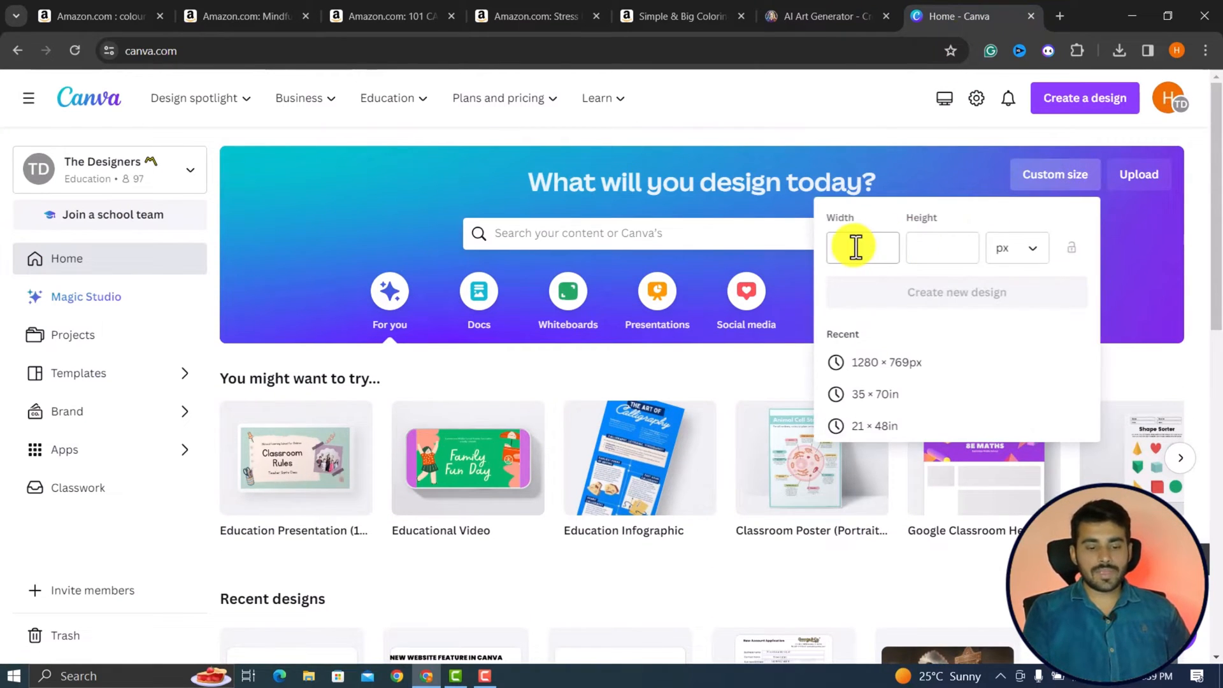
pyautogui.write('8.5')
pyautogui.click(1019, 248)
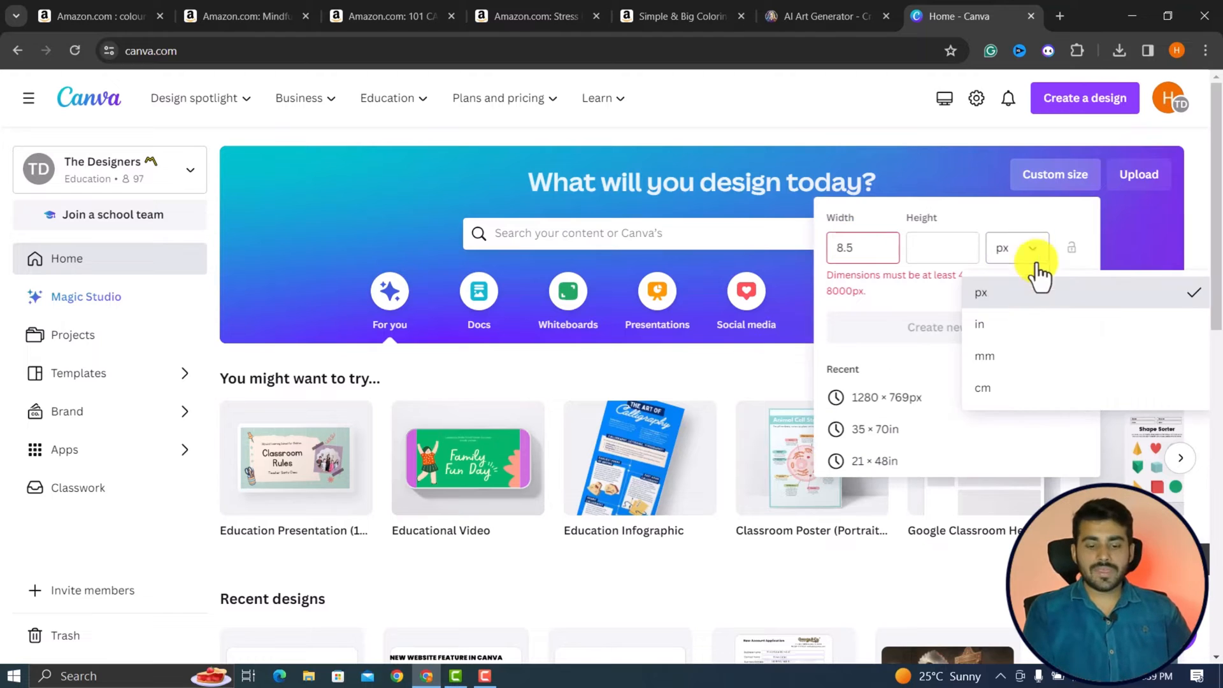
pyautogui.click(996, 331)
pyautogui.doubleClick(850, 250)
pyautogui.write('8.')
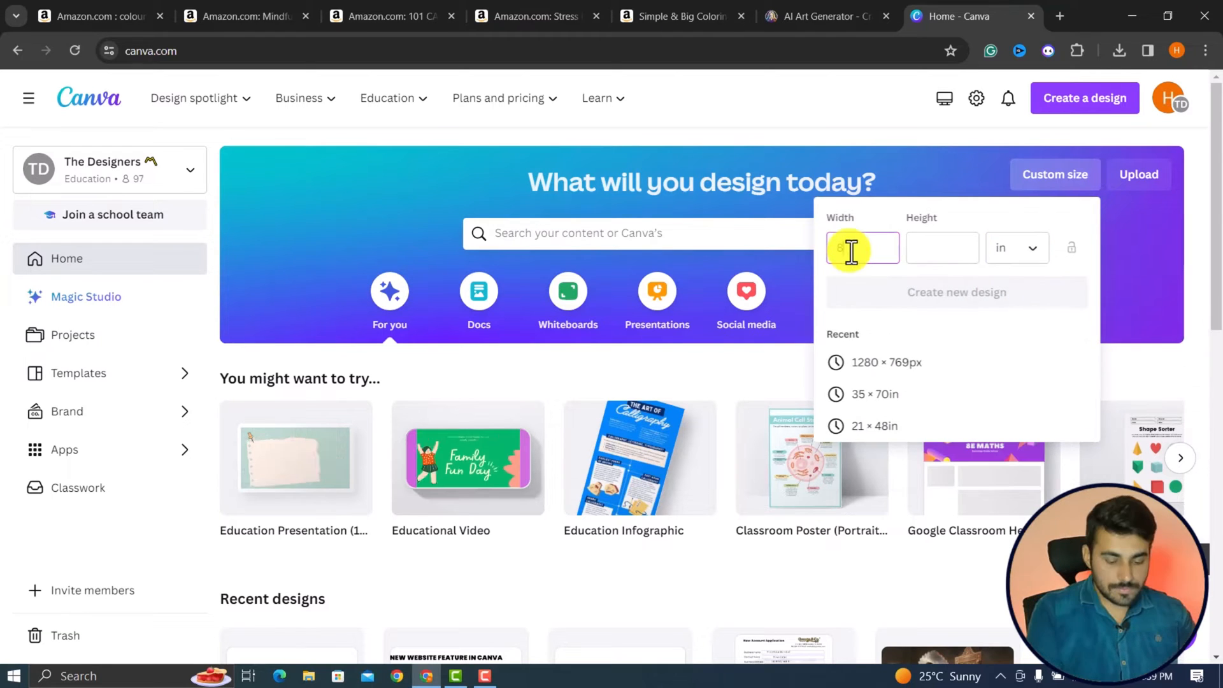
pyautogui.write('5')
pyautogui.press('Tab')
pyautogui.write('11')
pyautogui.click(953, 295)
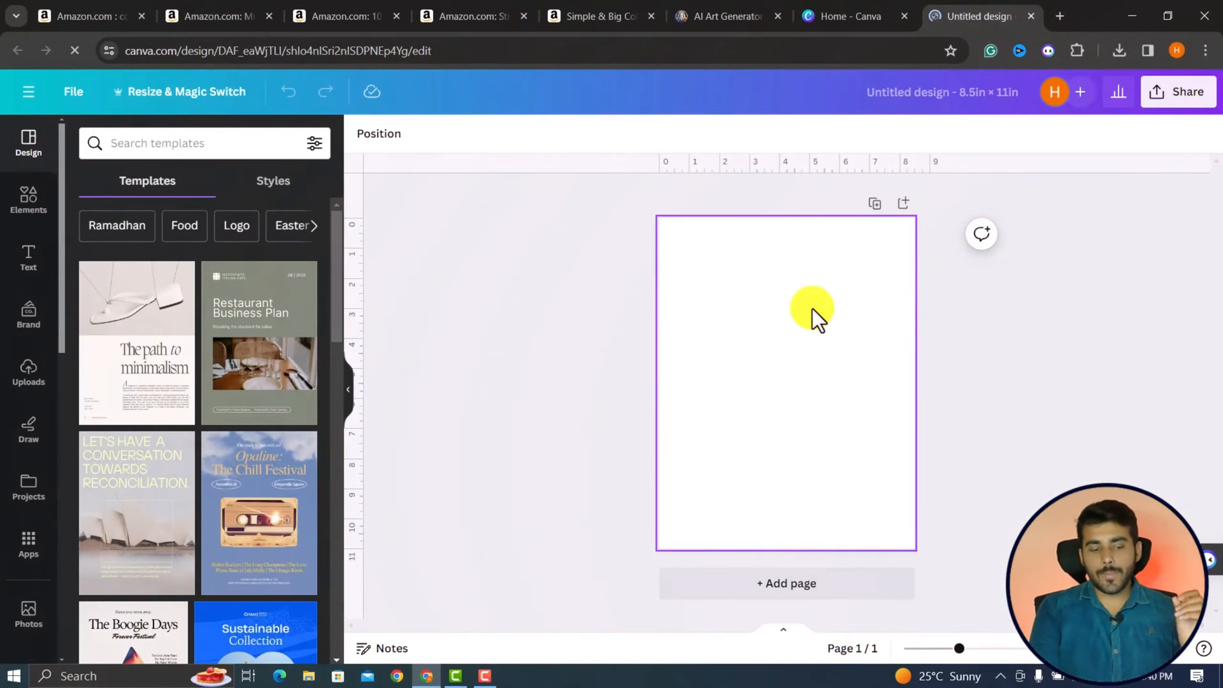
# Search the elements library for "border" and browse the results.
pyautogui.click(20, 208)
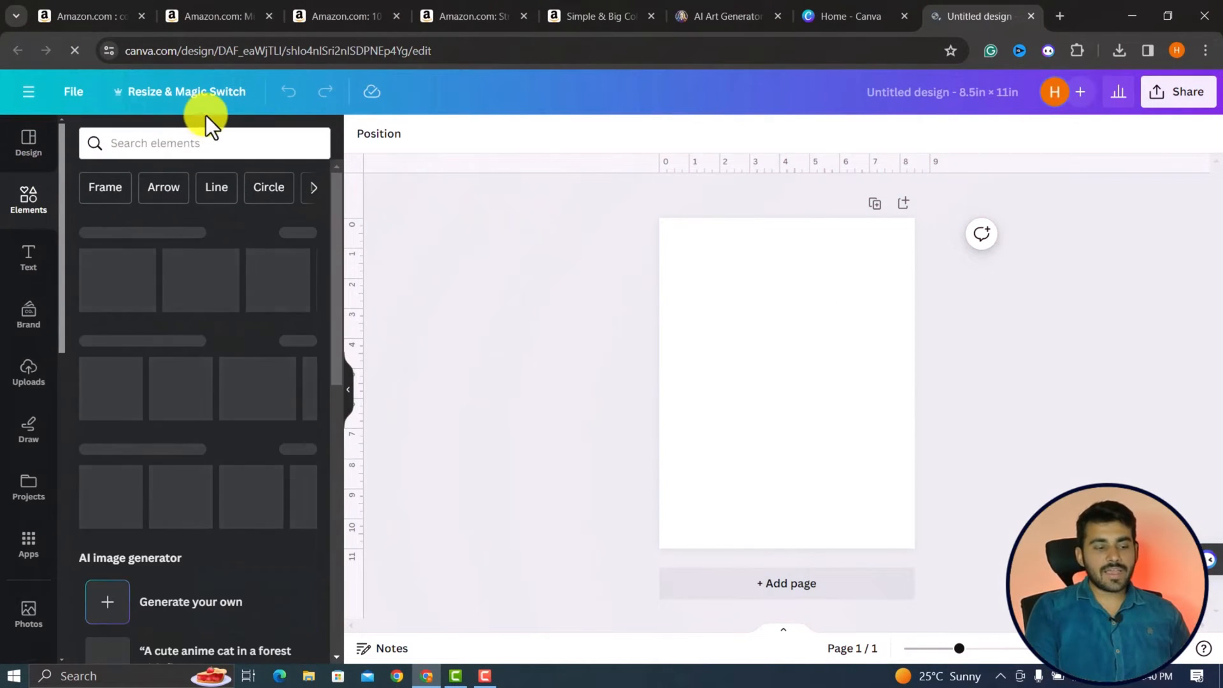
pyautogui.click(177, 143)
pyautogui.write('border')
pyautogui.press('Return')
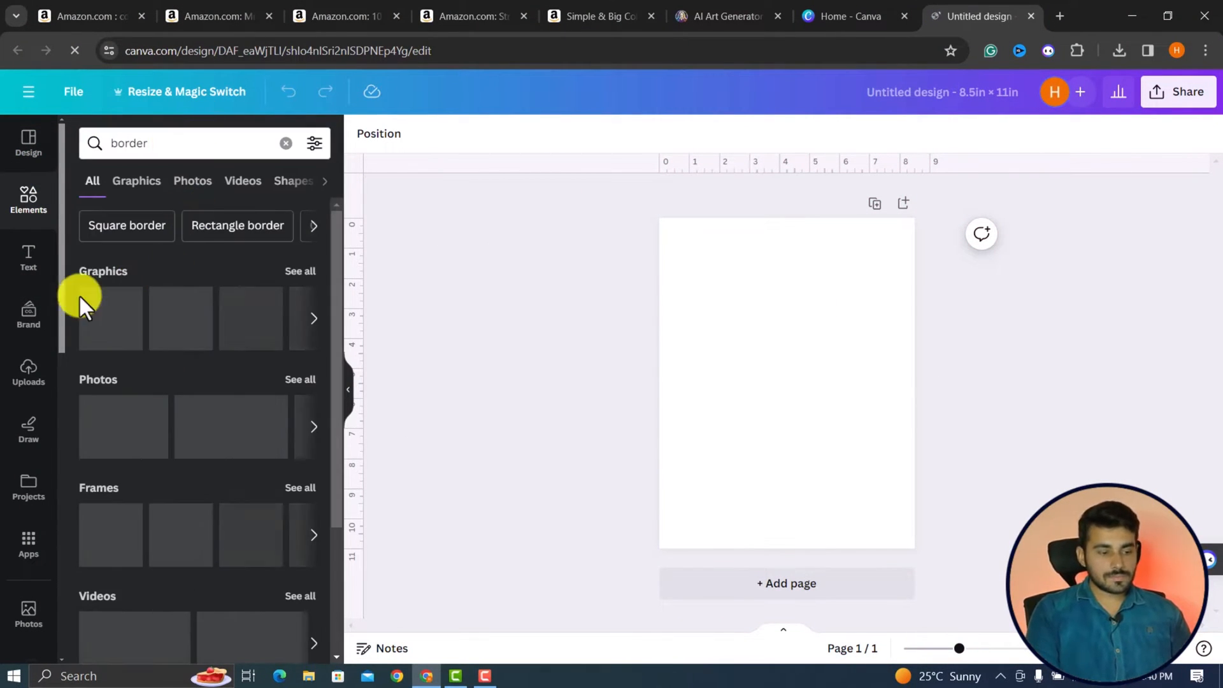
pyautogui.scroll(-2, 189, 382)
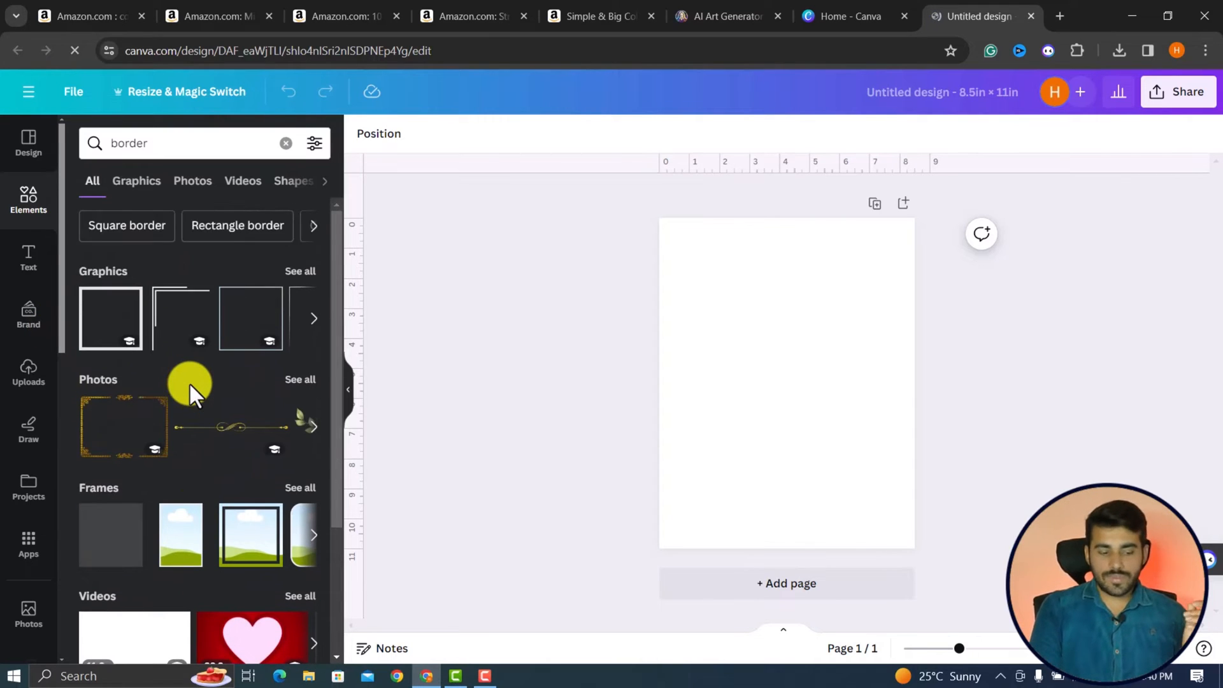
pyautogui.scroll(-3, 190, 382)
pyautogui.scroll(3, 189, 383)
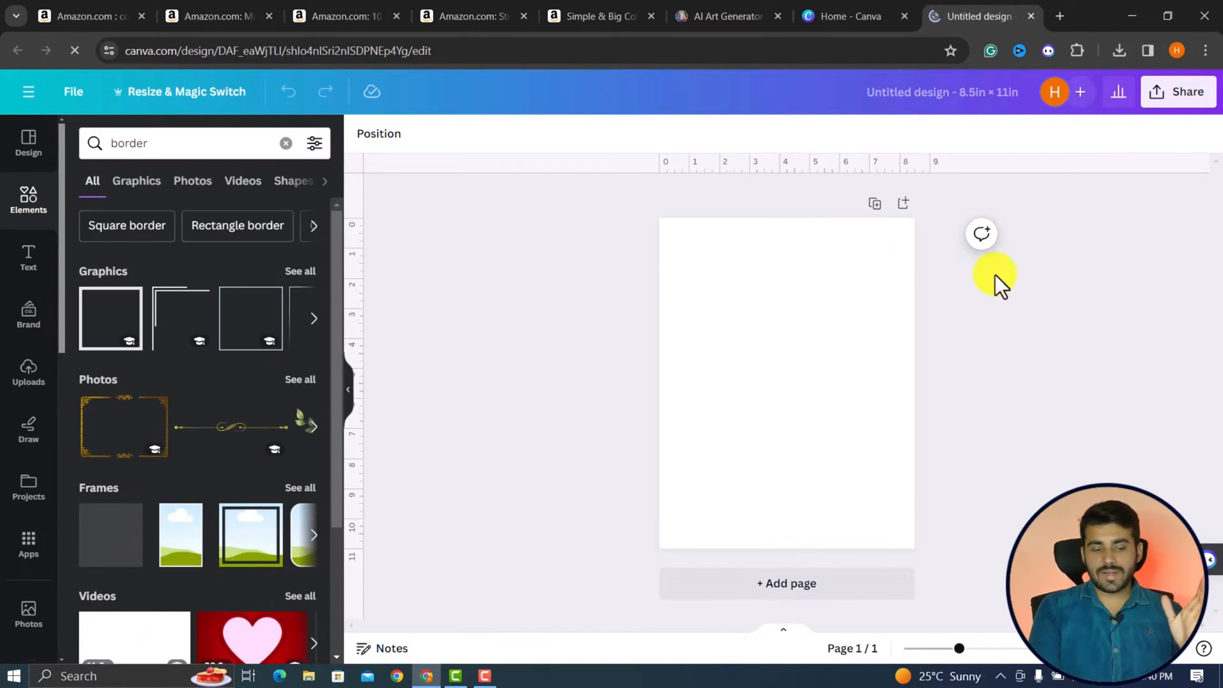
# Place two horizontal and two vertical ruler guides about 0.5 in inside the four page edges as margins.
pyautogui.moveTo(477, 174); pyautogui.dragTo(497, 233)
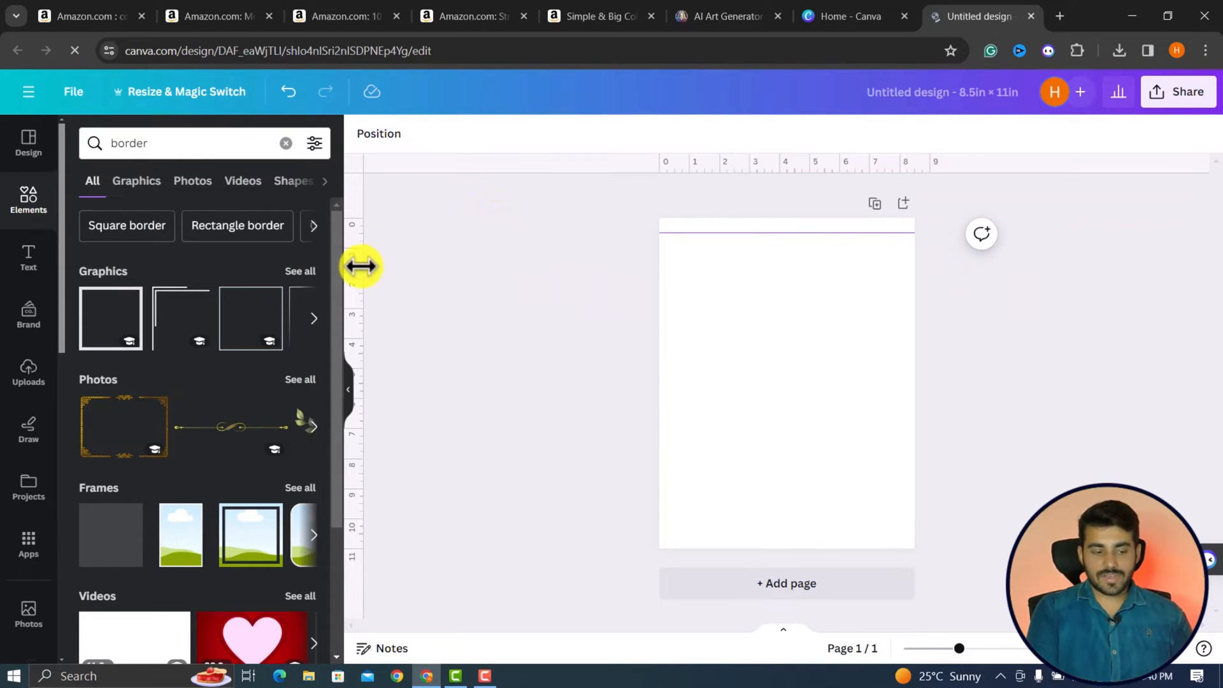
pyautogui.moveTo(362, 265); pyautogui.dragTo(672, 305)
pyautogui.moveTo(737, 169); pyautogui.dragTo(696, 529)
pyautogui.moveTo(359, 422); pyautogui.dragTo(900, 445)
pyautogui.click(543, 345)
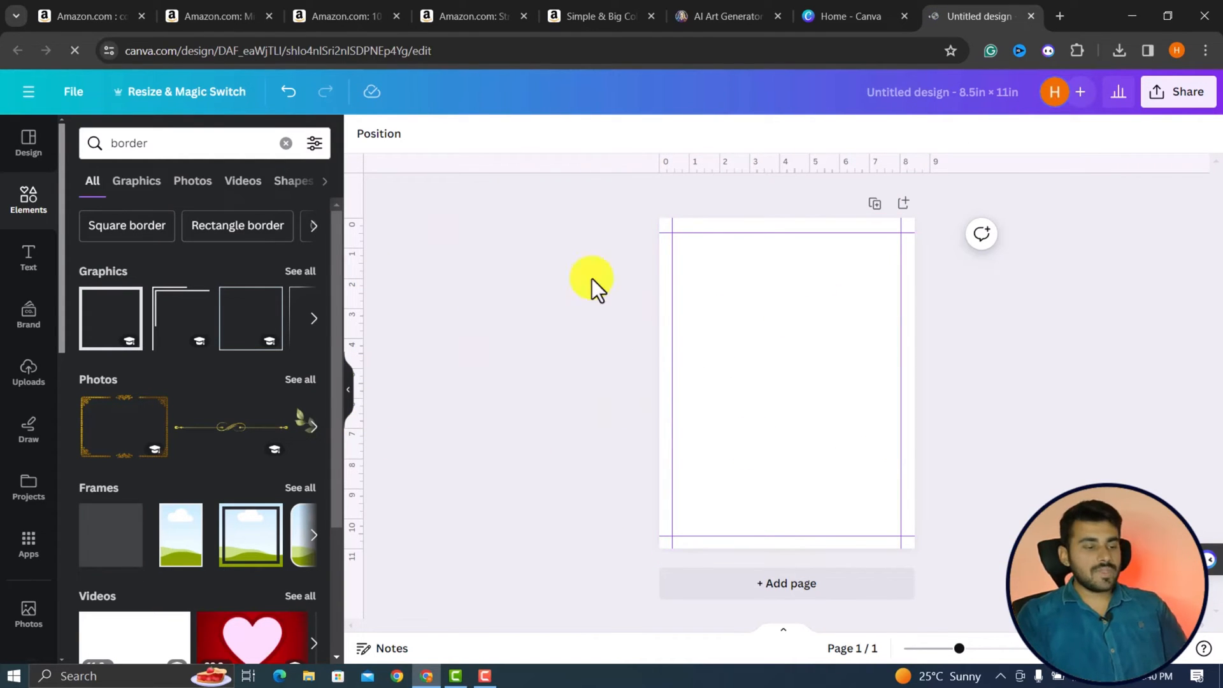
# Begin an elements search with "outline" and check the Amazon coloring book pages for illustration ideas.
pyautogui.click(10, 201)
pyautogui.click(153, 147)
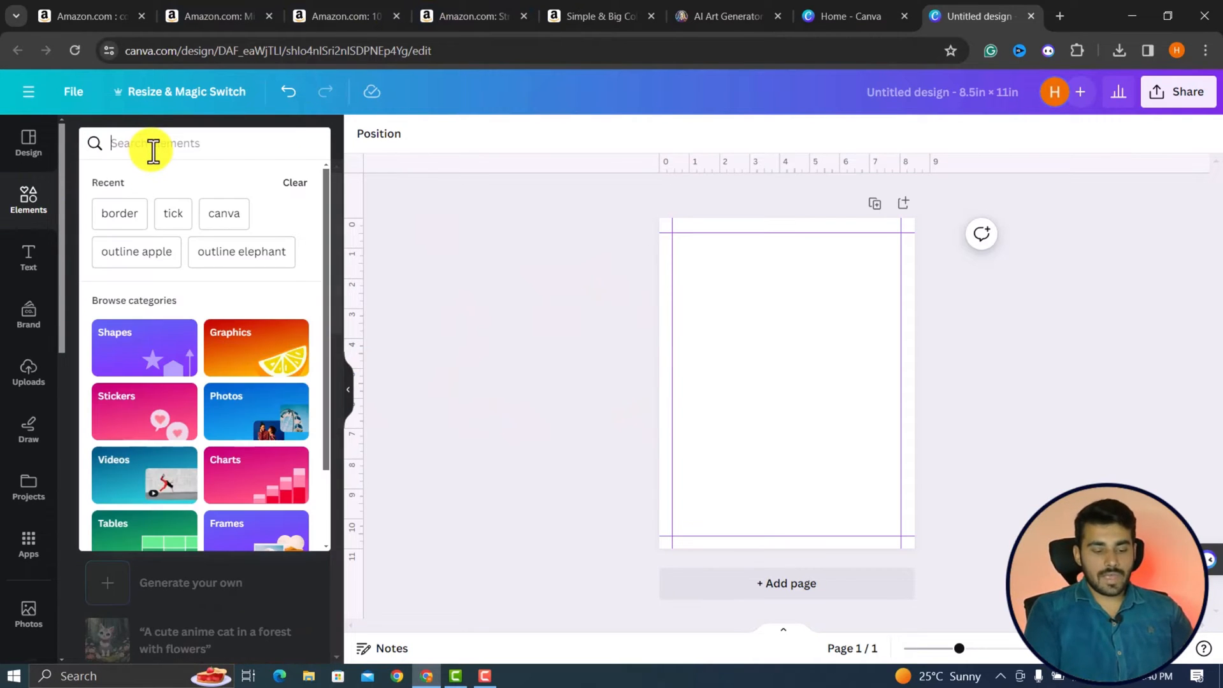
pyautogui.write('outline')
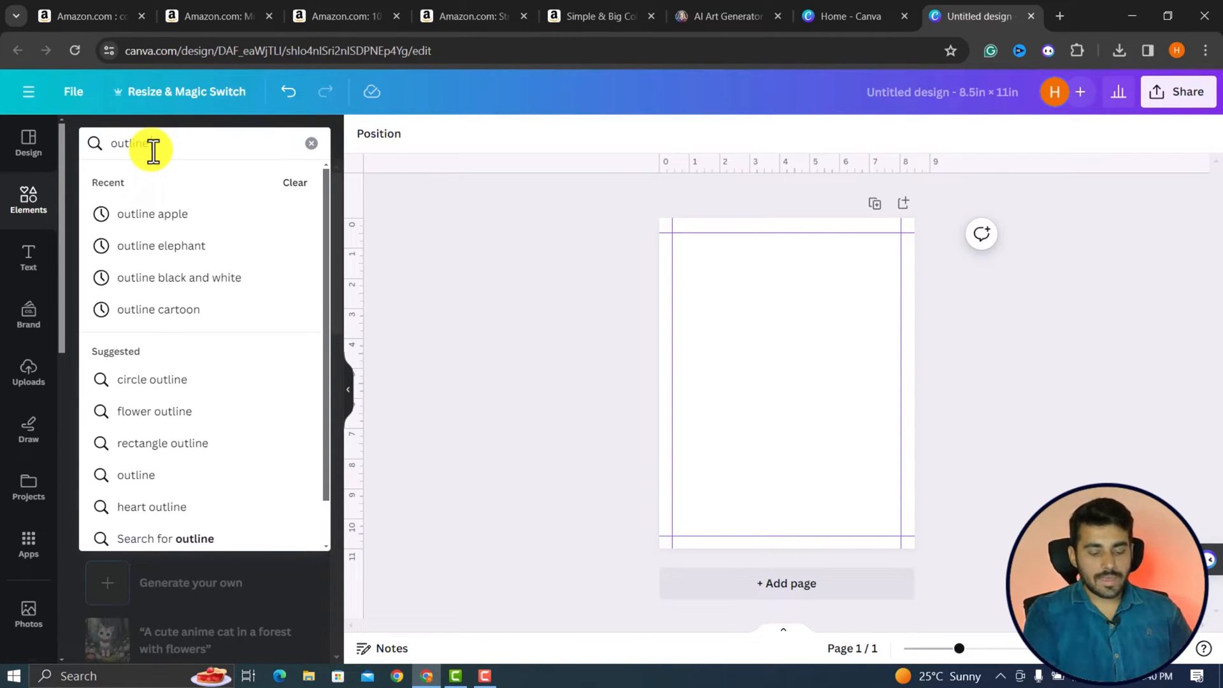
pyautogui.click(334, 14)
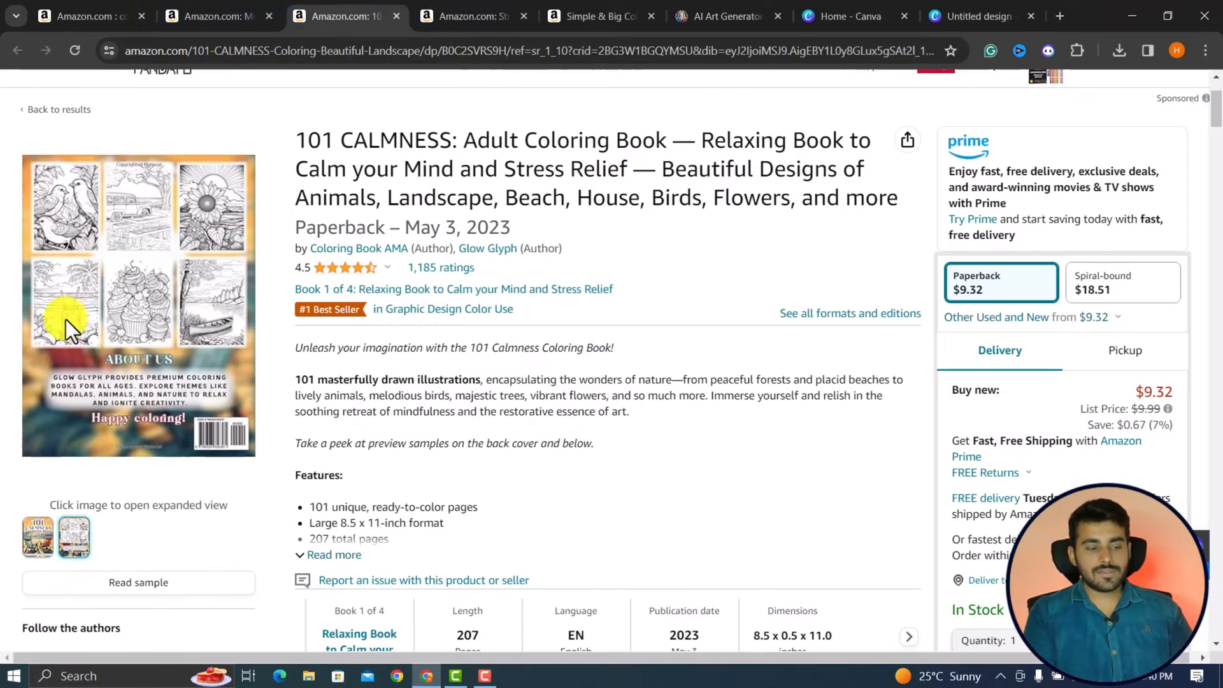
pyautogui.click(210, 14)
pyautogui.scroll(5, 251, 303)
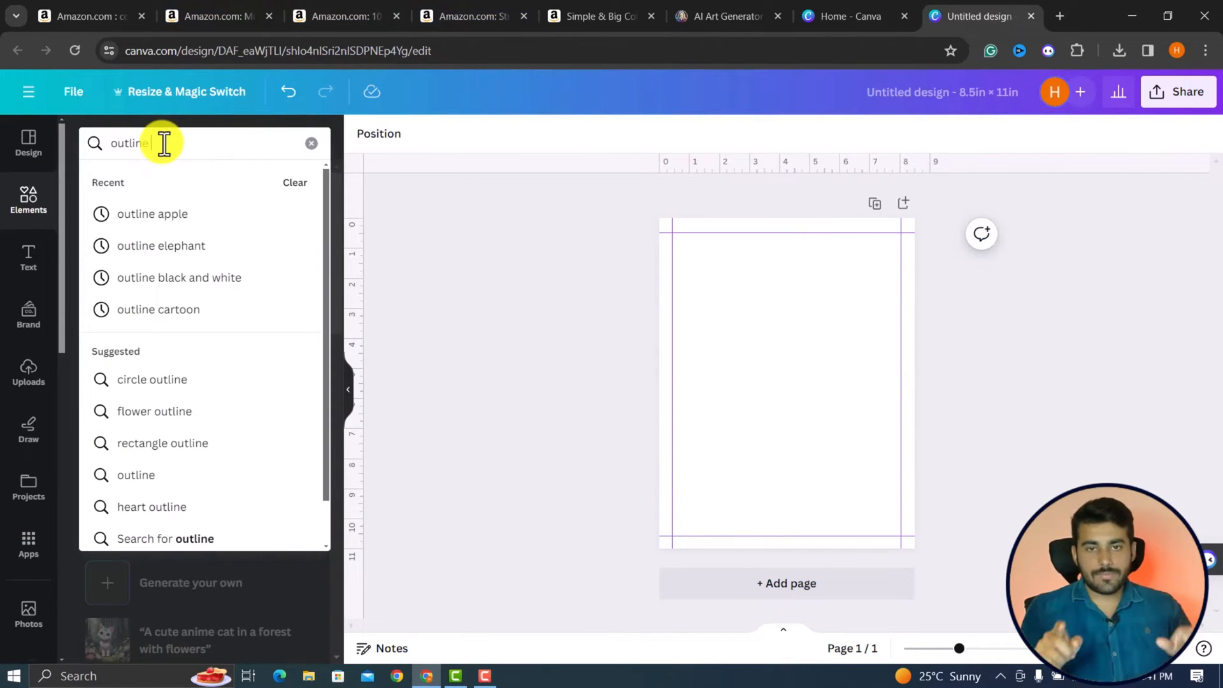
# Complete the elements search as "outline mandala" and browse all matching graphics.
pyautogui.write('manda;a')
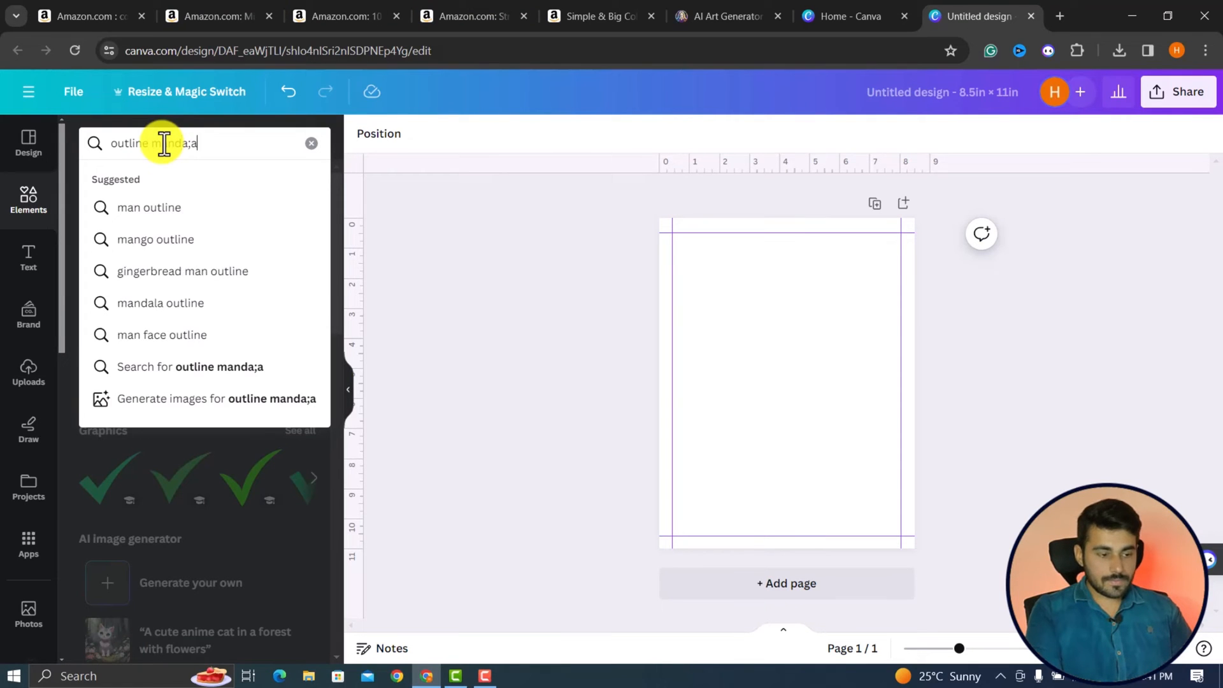
pyautogui.press('BackSpace')
pyautogui.press('BackSpace')
pyautogui.write('la')
pyautogui.press('Return')
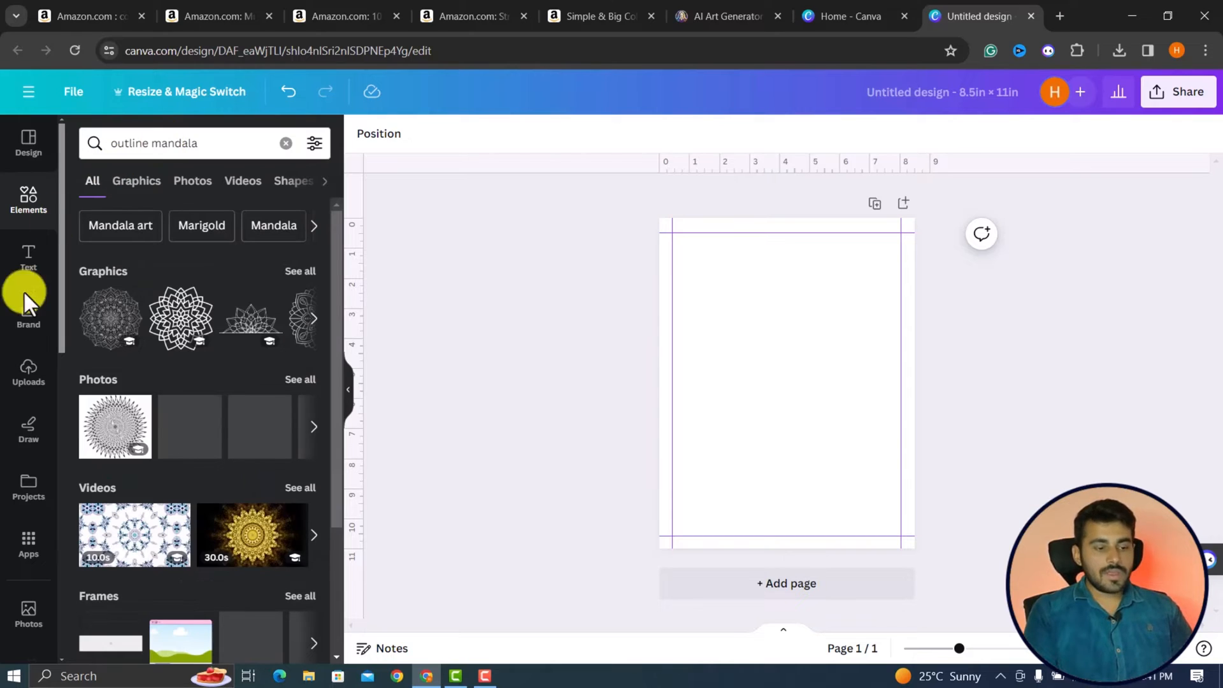
pyautogui.click(301, 272)
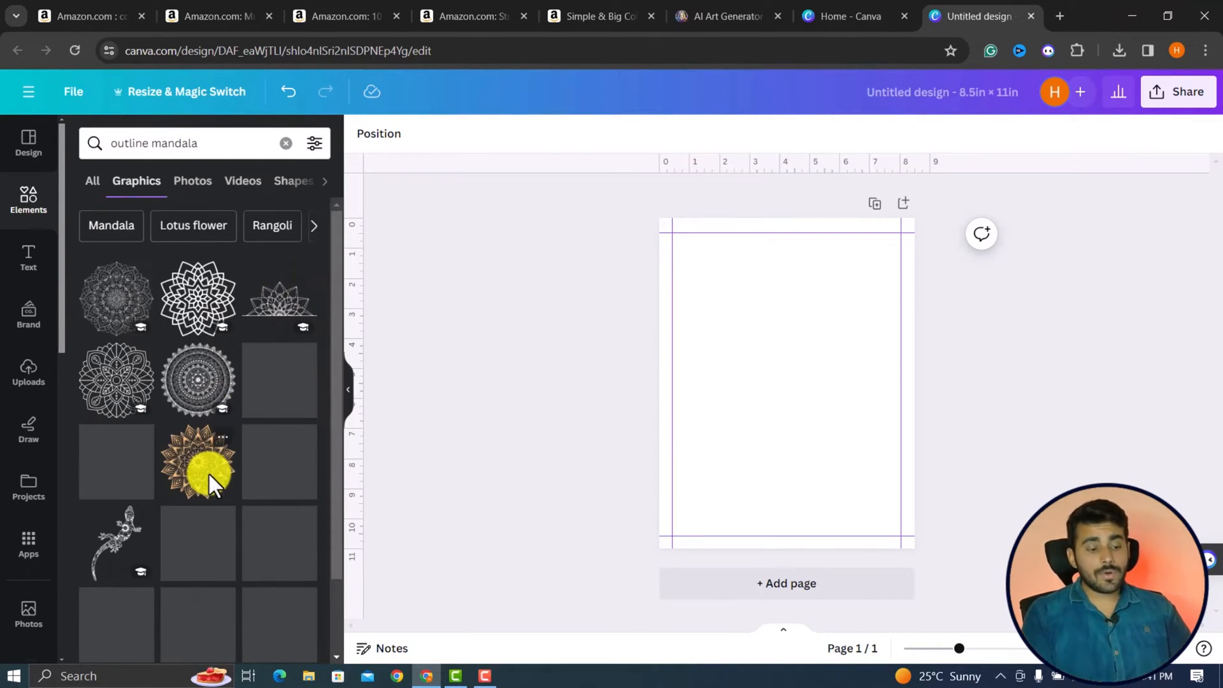
pyautogui.scroll(-10, 209, 474)
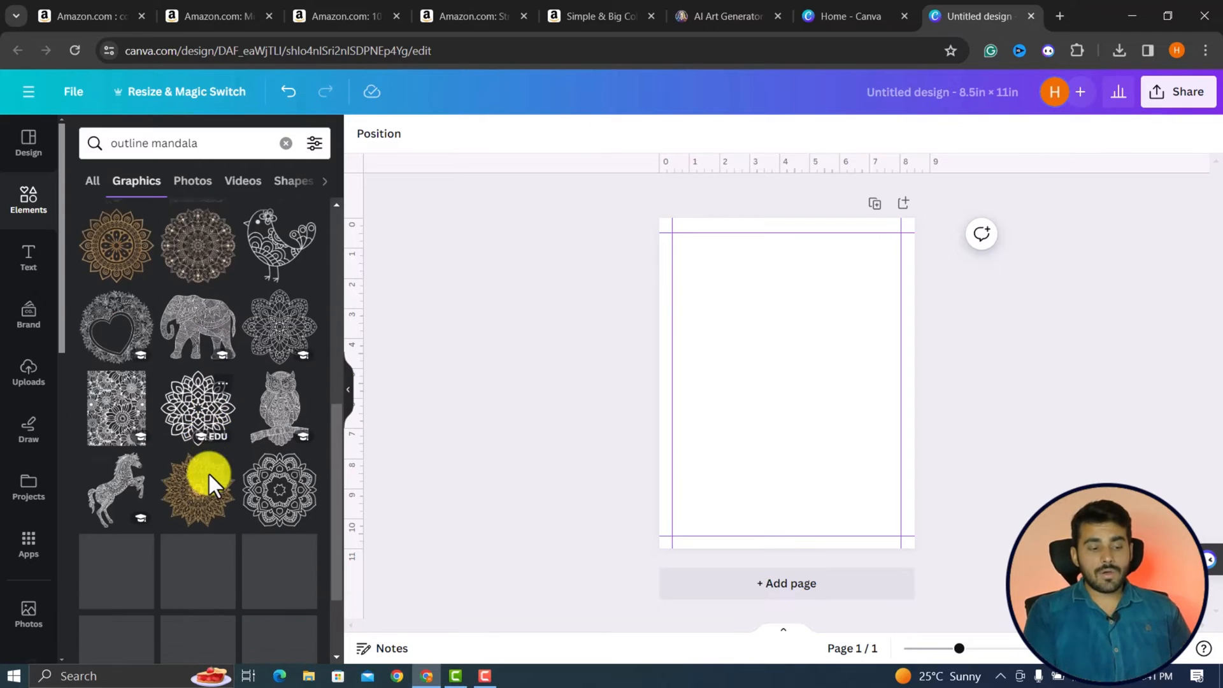
pyautogui.scroll(4, 208, 472)
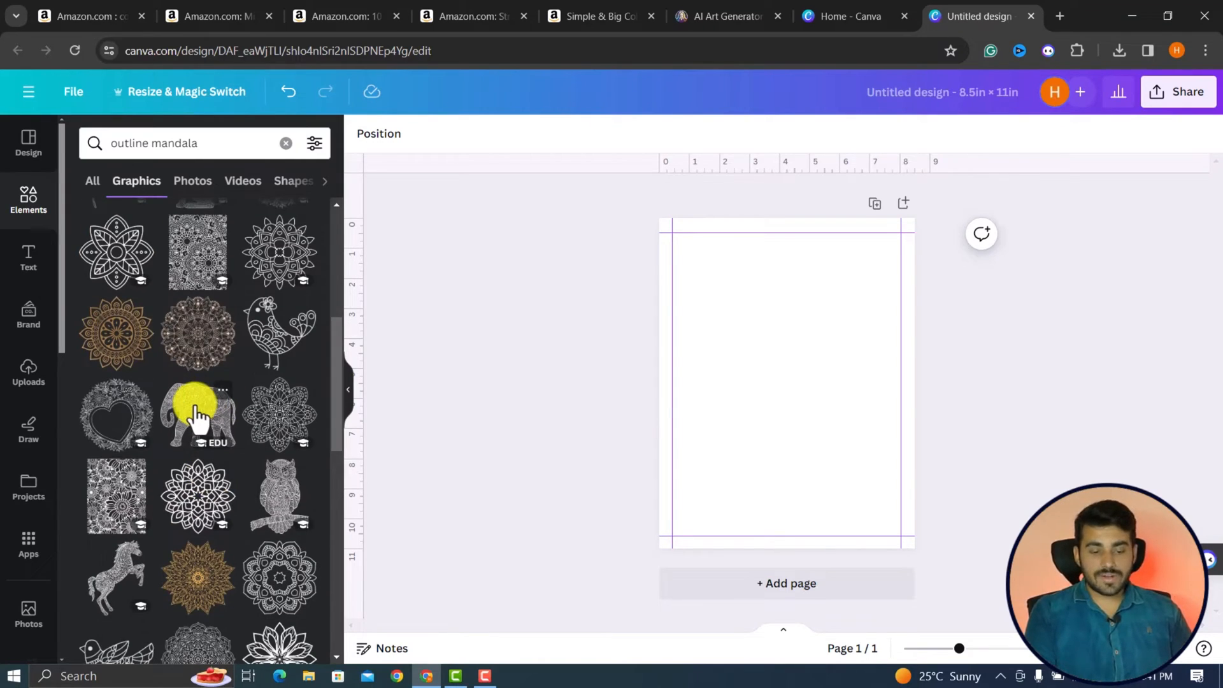
# Add the patterned elephant graphic, enlarge it to about 6.6 in wide mid-page, and place the petal-shaped mandala over its legs.
pyautogui.click(197, 418)
pyautogui.moveTo(839, 426); pyautogui.dragTo(890, 556)
pyautogui.moveTo(817, 438); pyautogui.dragTo(766, 393)
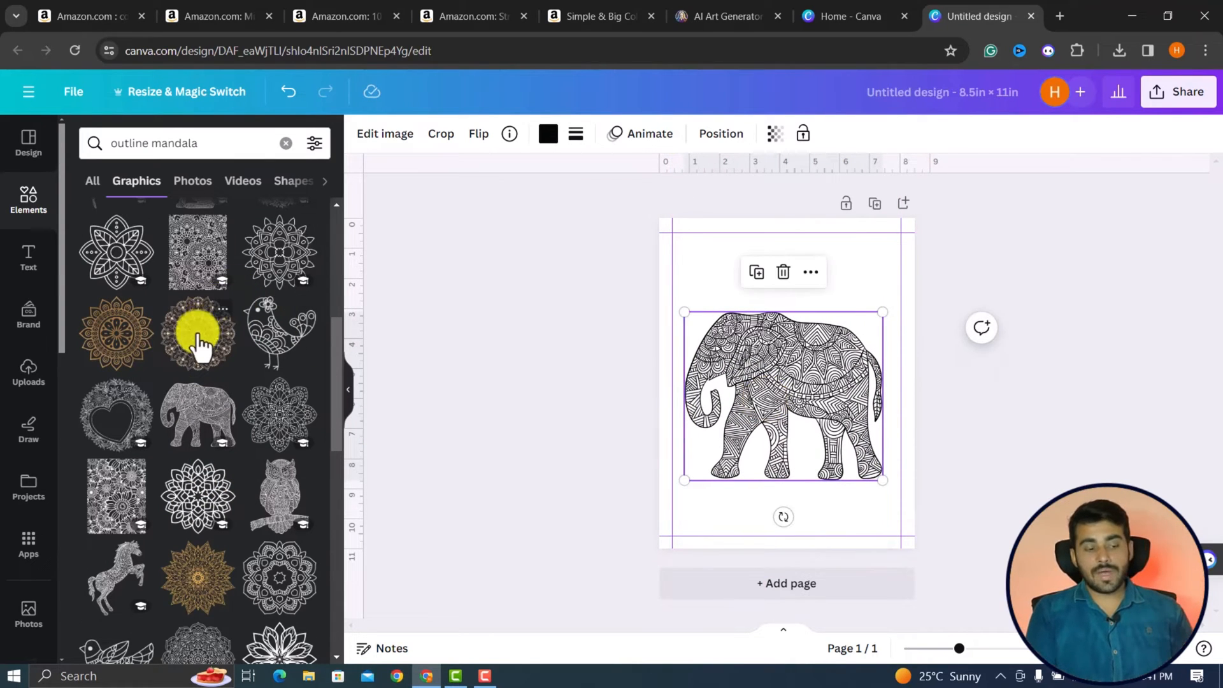
pyautogui.moveTo(102, 261); pyautogui.dragTo(800, 479)
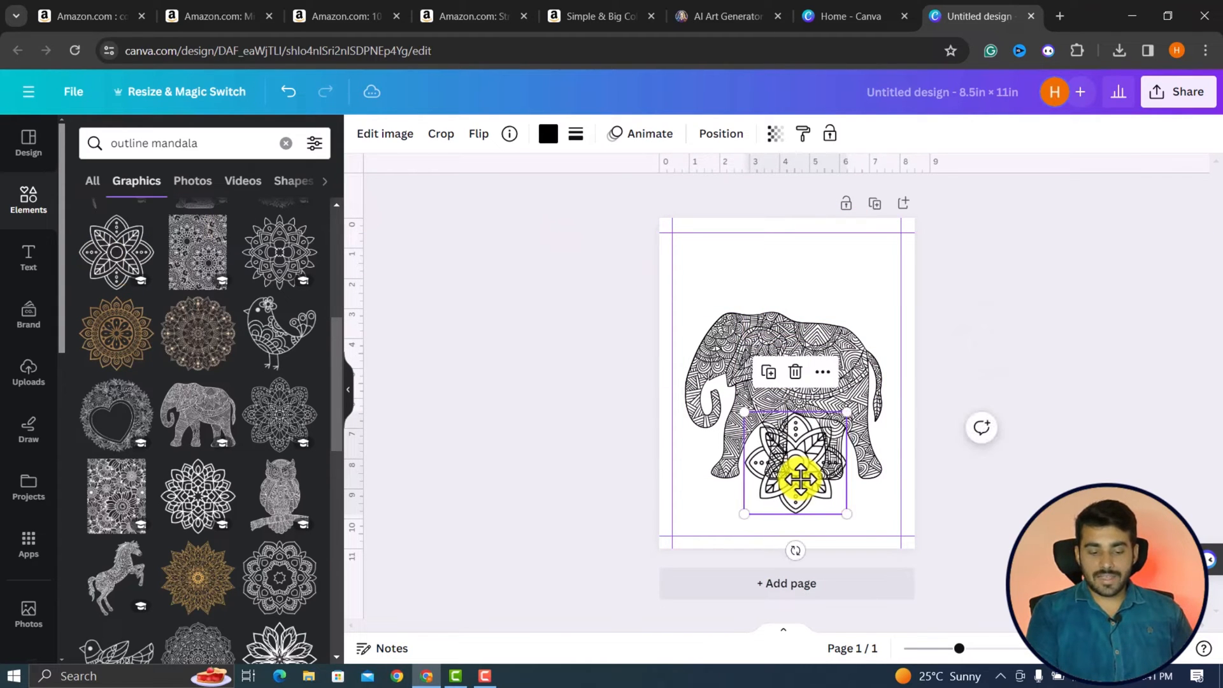
# Add a second page and place the pointed round mandala graphic horizontally centered in its upper half.
pyautogui.click(739, 589)
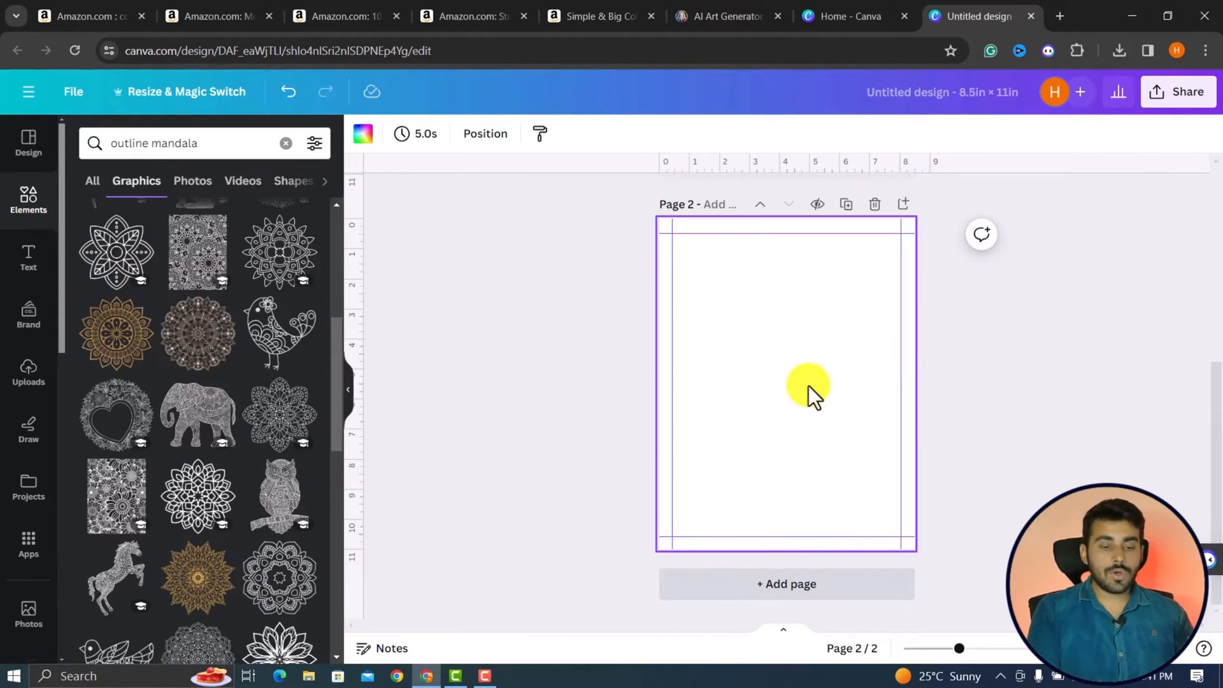
pyautogui.click(285, 255)
pyautogui.moveTo(791, 395); pyautogui.dragTo(786, 349)
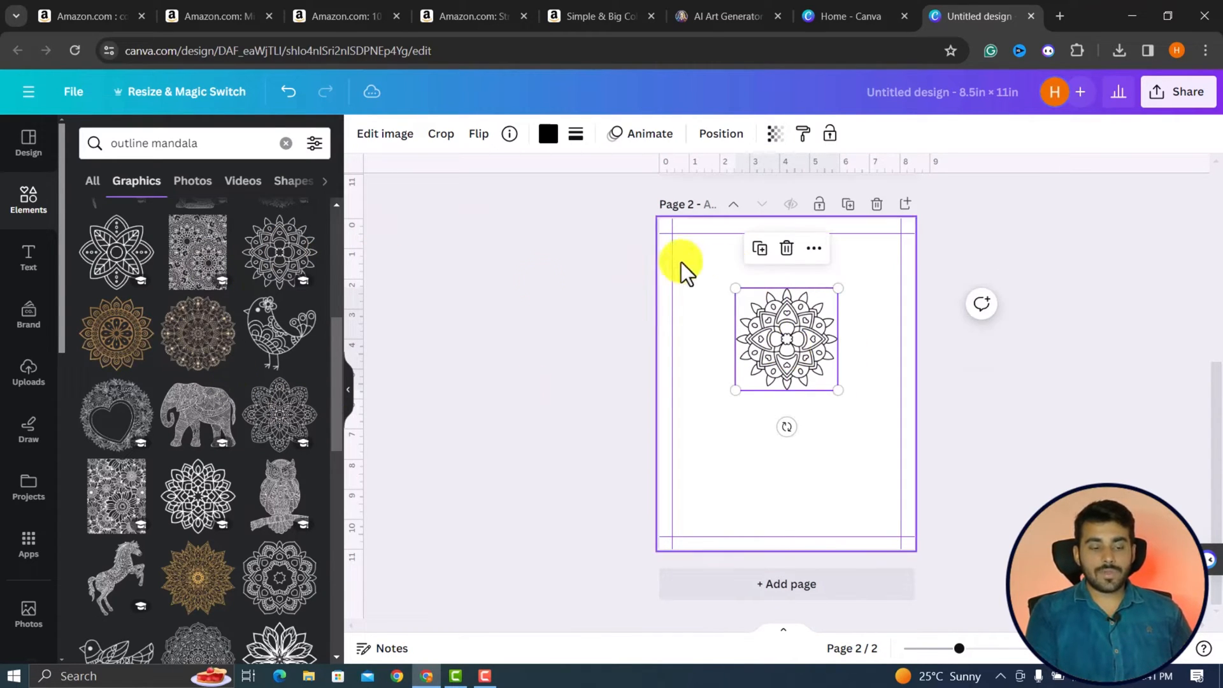
# Add a heading with the person's first name in uppercase, widened to fit one line, and position it above the mandala.
pyautogui.click(29, 261)
pyautogui.click(198, 333)
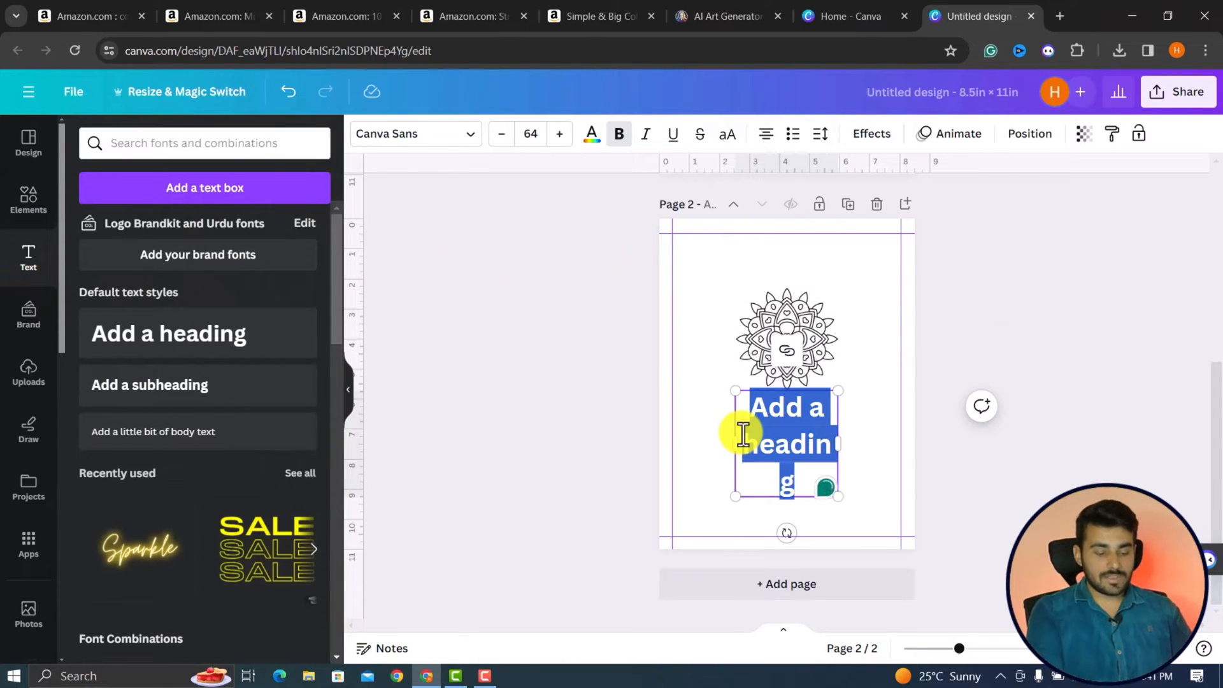
pyautogui.write('Hammad')
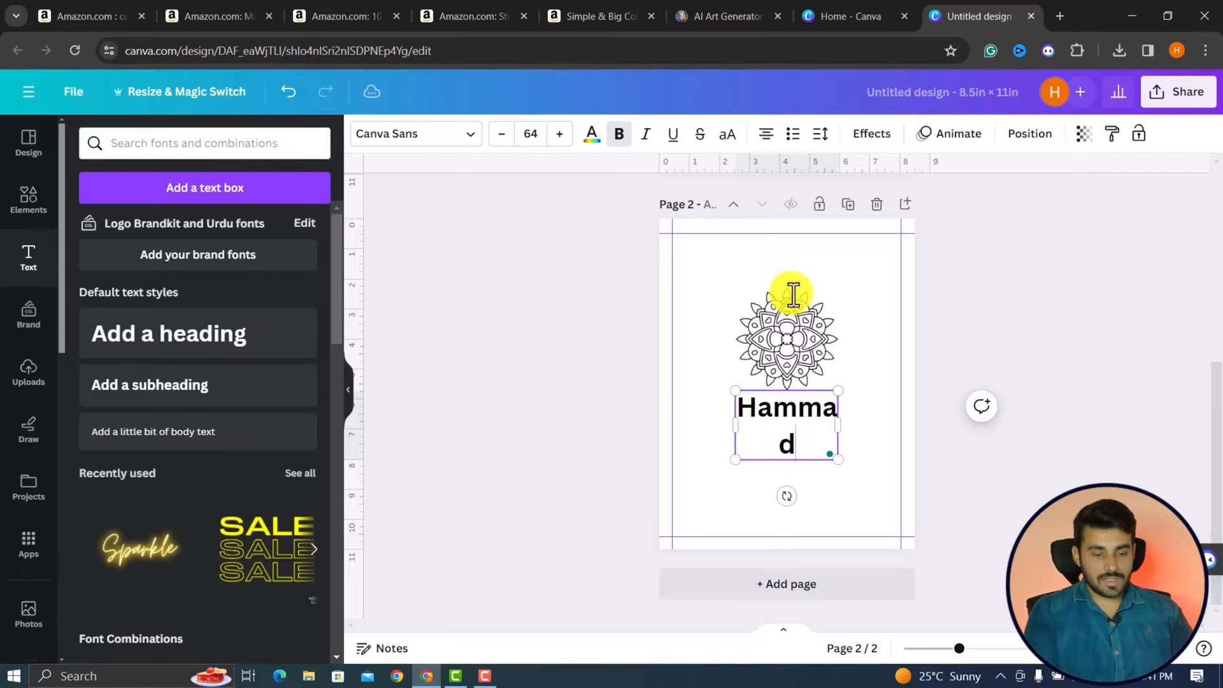
pyautogui.moveTo(836, 426); pyautogui.dragTo(882, 425)
pyautogui.hotkey('ctrl', 'shift', 'k')
pyautogui.moveTo(822, 462); pyautogui.dragTo(789, 313)
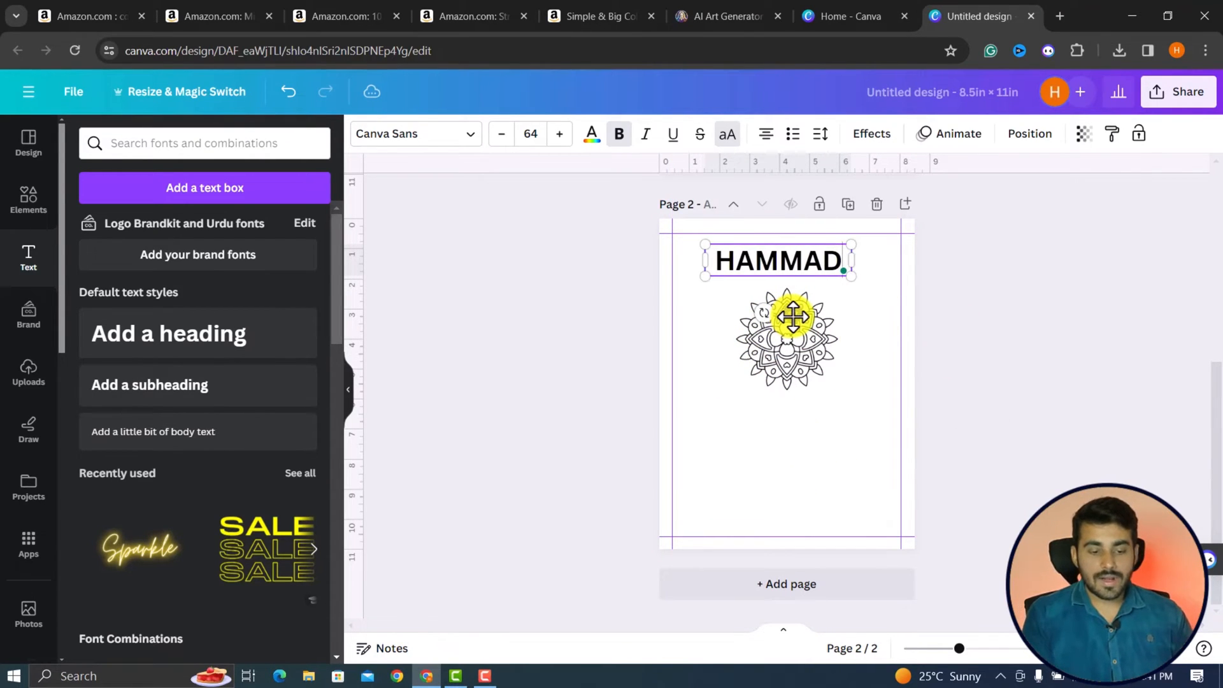
# Change the name heading's font to Rubik Bubbles and enlarge it to size 94.8.
pyautogui.click(470, 135)
pyautogui.click(226, 178)
pyautogui.write('bu')
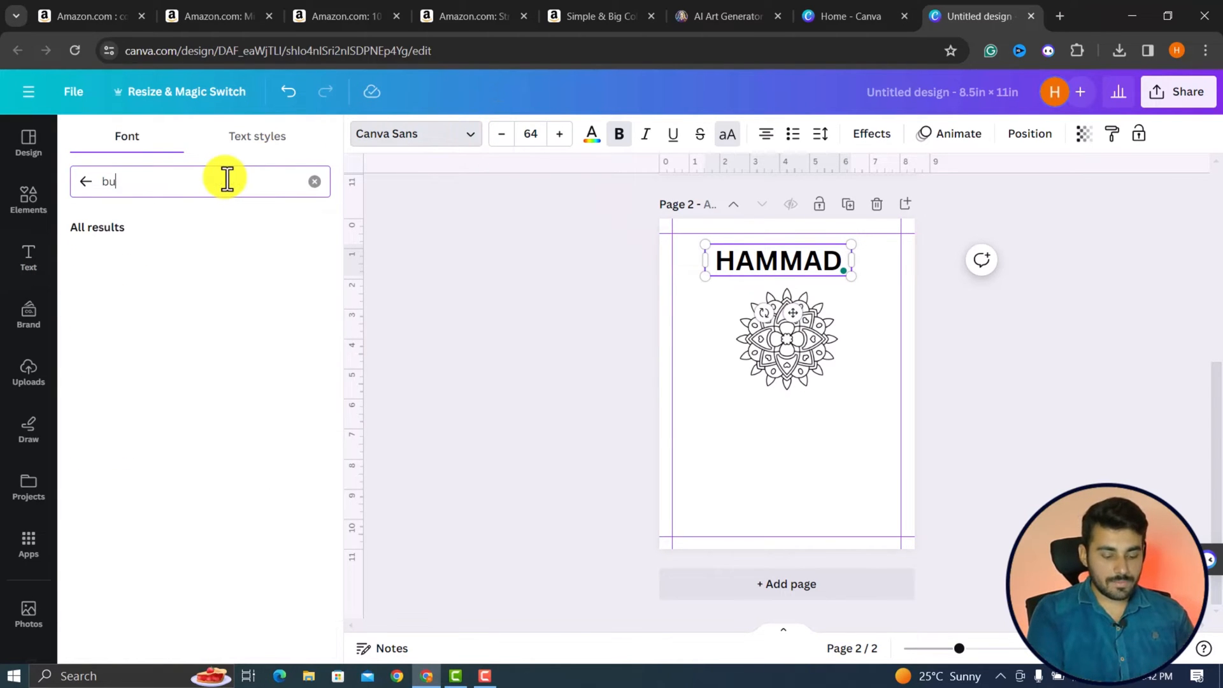
pyautogui.write('bble')
pyautogui.press('Return')
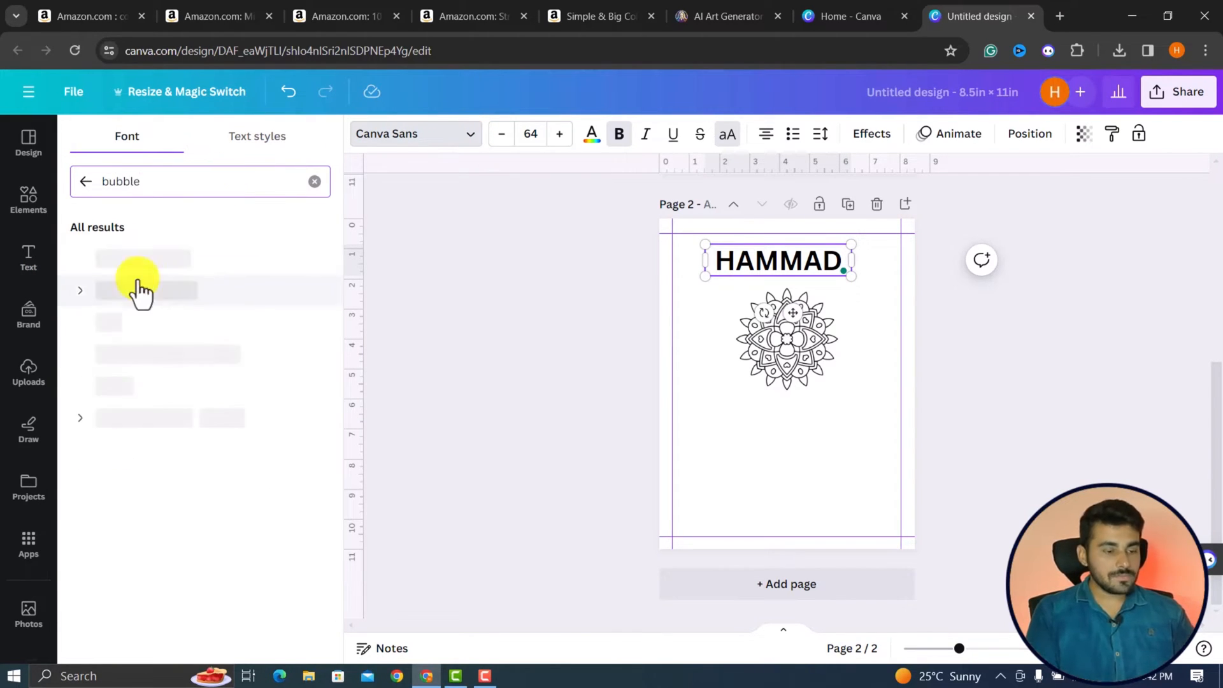
pyautogui.click(135, 258)
pyautogui.moveTo(699, 286); pyautogui.dragTo(677, 293)
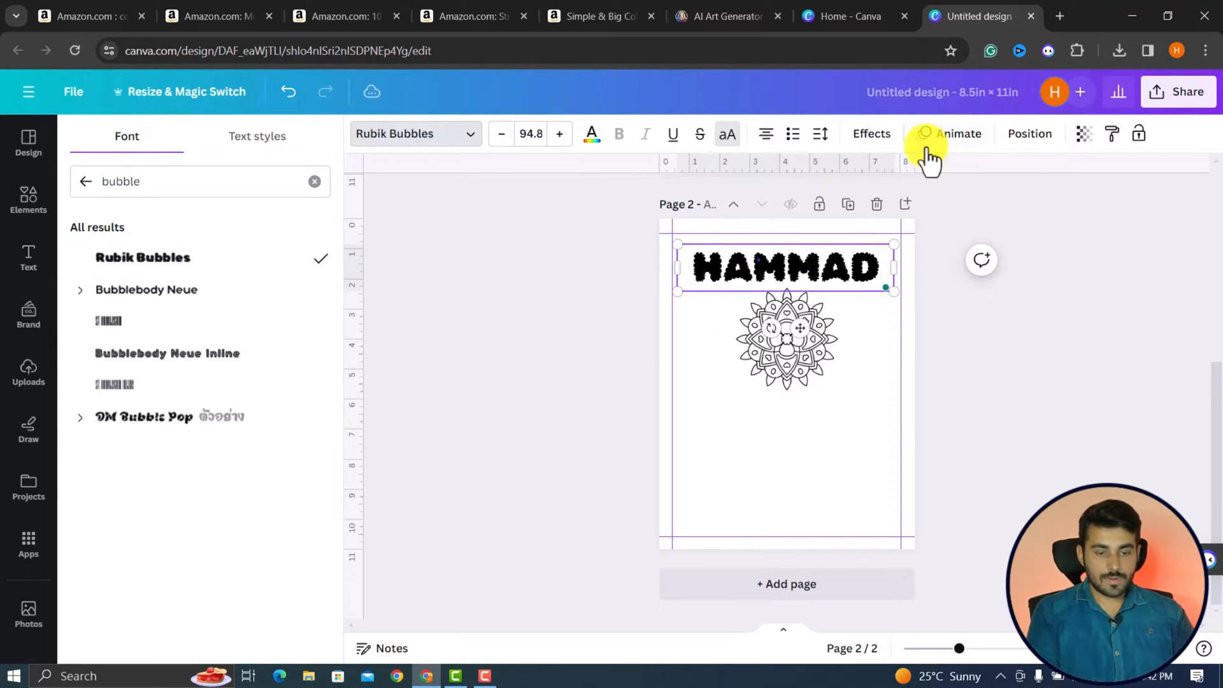
# Apply the Hollow text effect to the name heading and inspect the page up close.
pyautogui.click(873, 135)
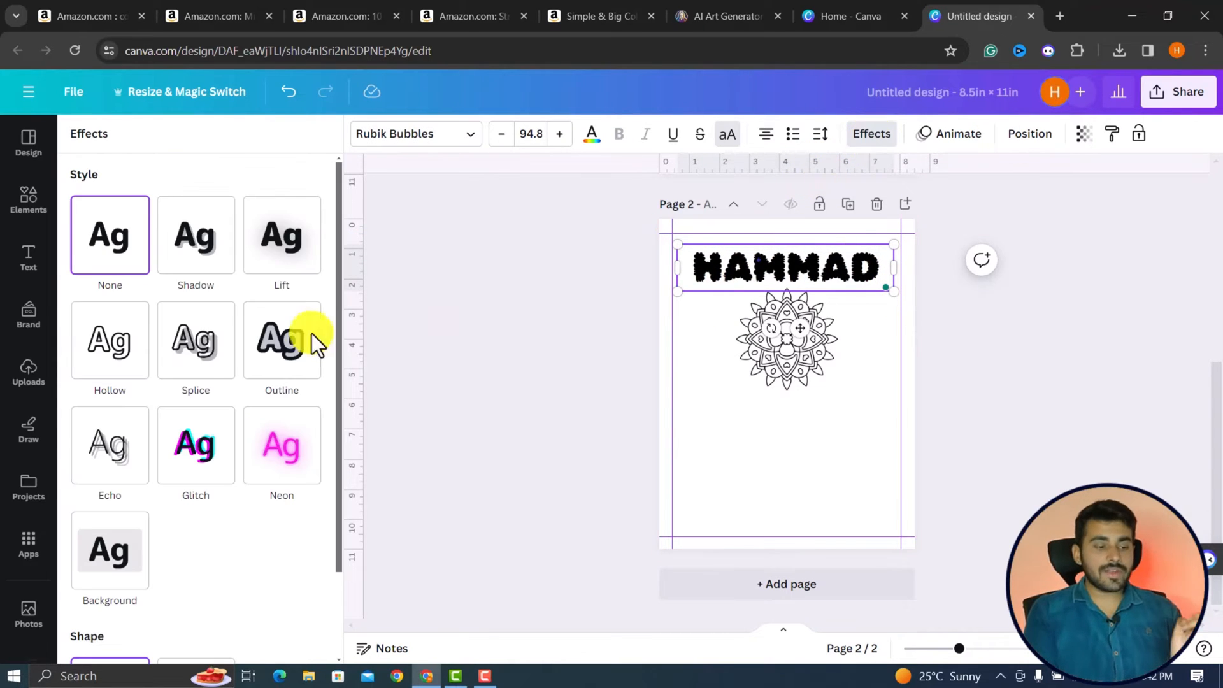
pyautogui.click(110, 360)
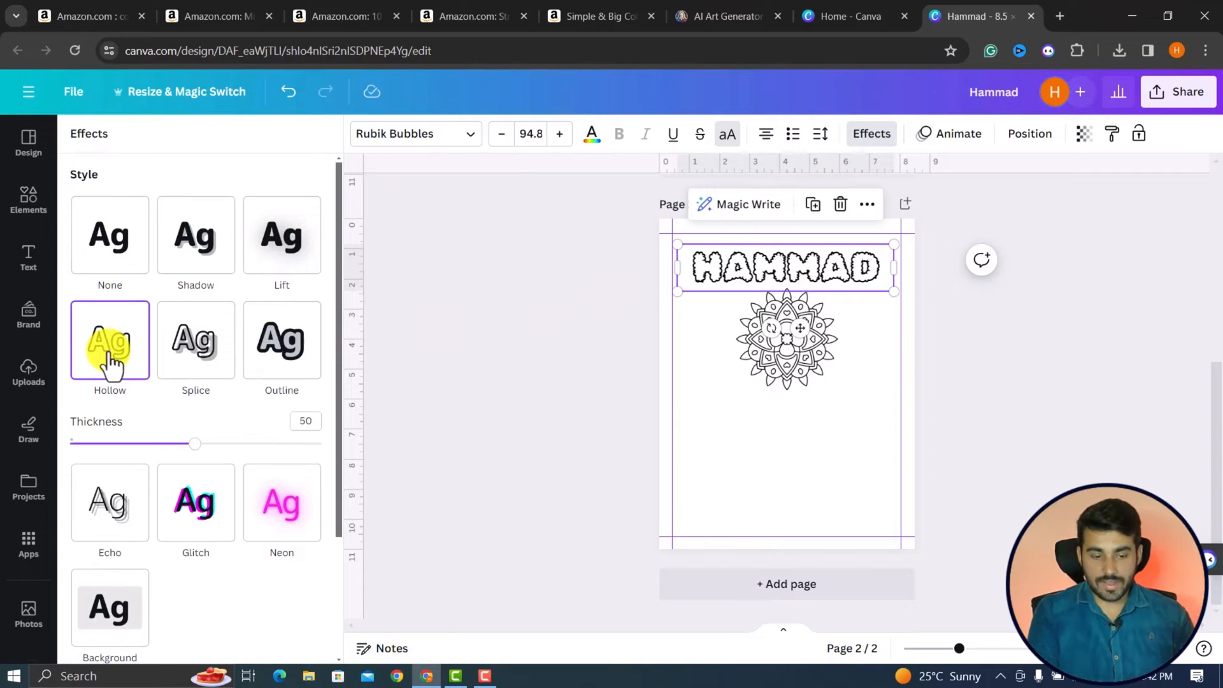
pyautogui.scroll(5, 820, 399)
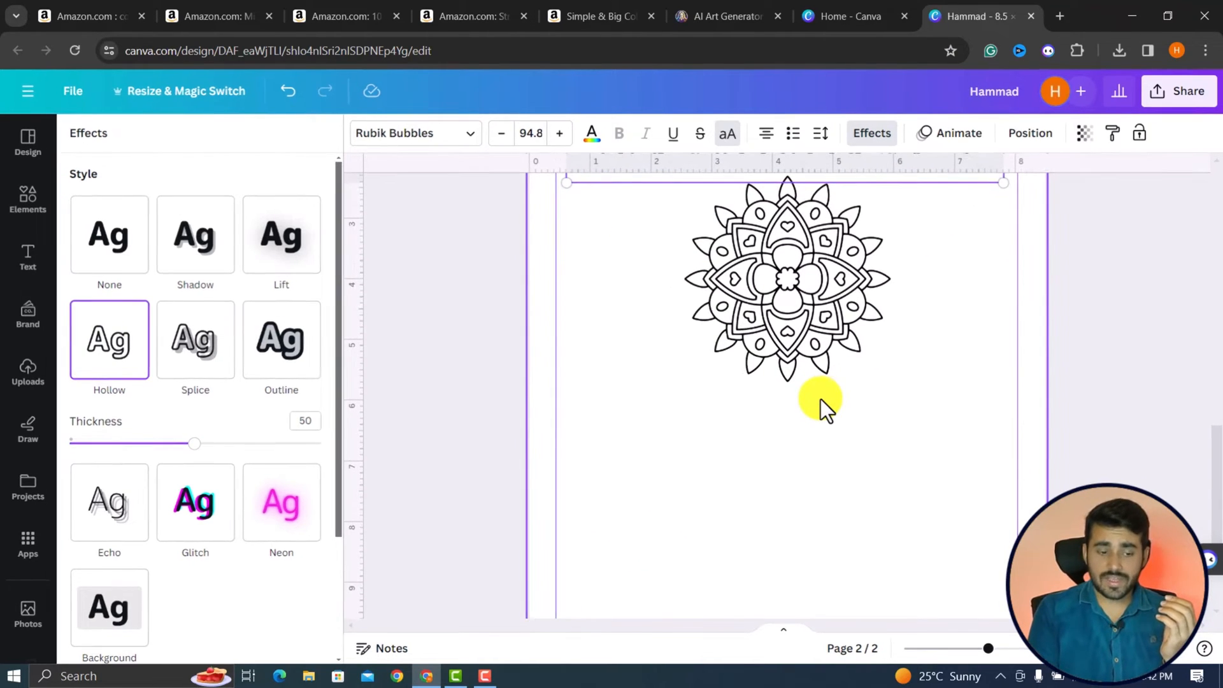
# Move the flower mandala from over the elephant on page 1 to page 2, centered below the pointed round mandala.
pyautogui.scroll(6, 820, 399)
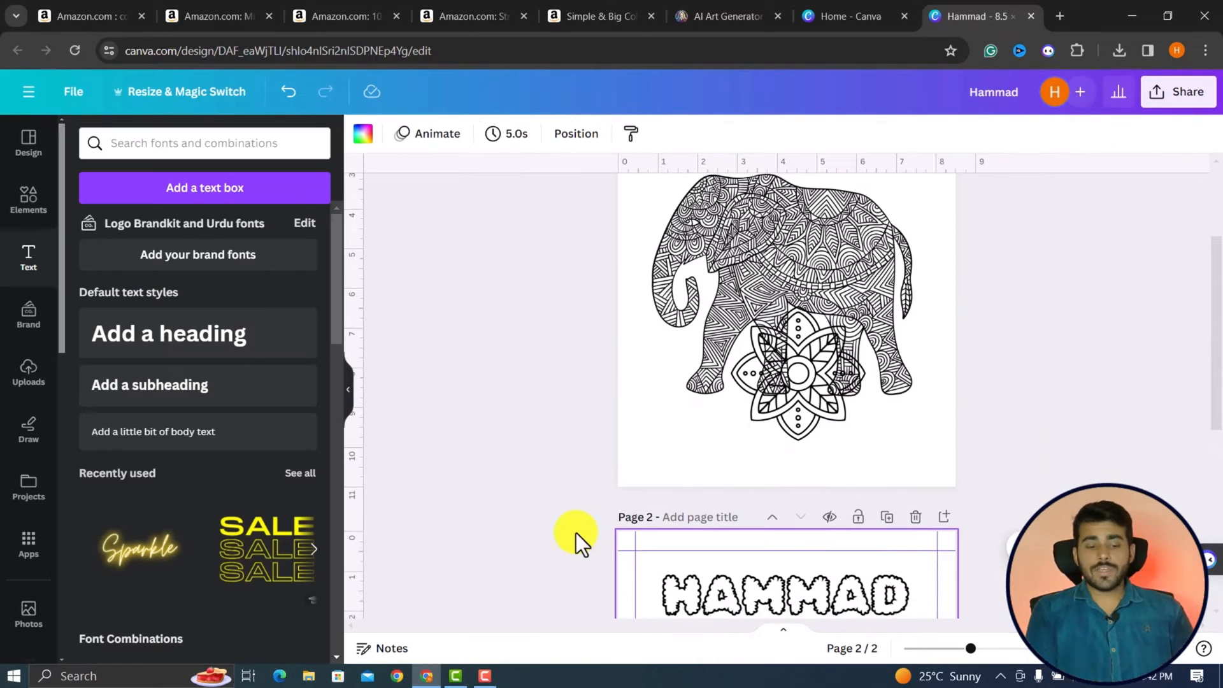
pyautogui.scroll(1, 576, 532)
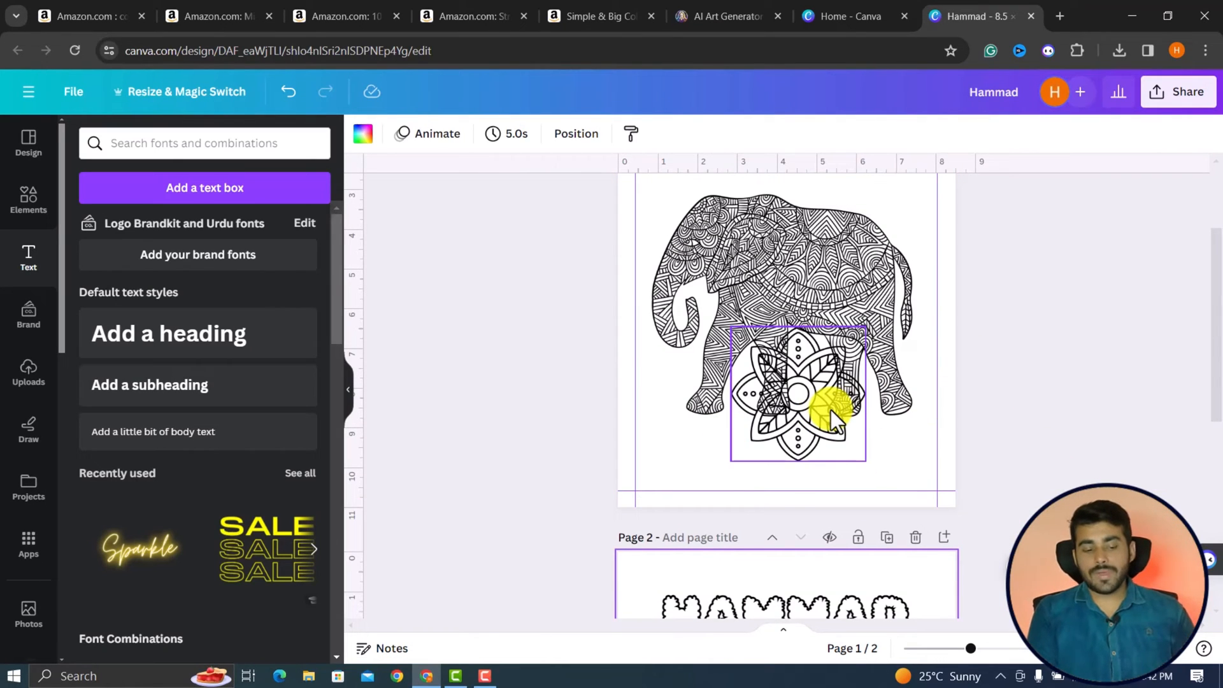
pyautogui.moveTo(830, 411); pyautogui.dragTo(789, 601)
pyautogui.scroll(-3, 789, 605)
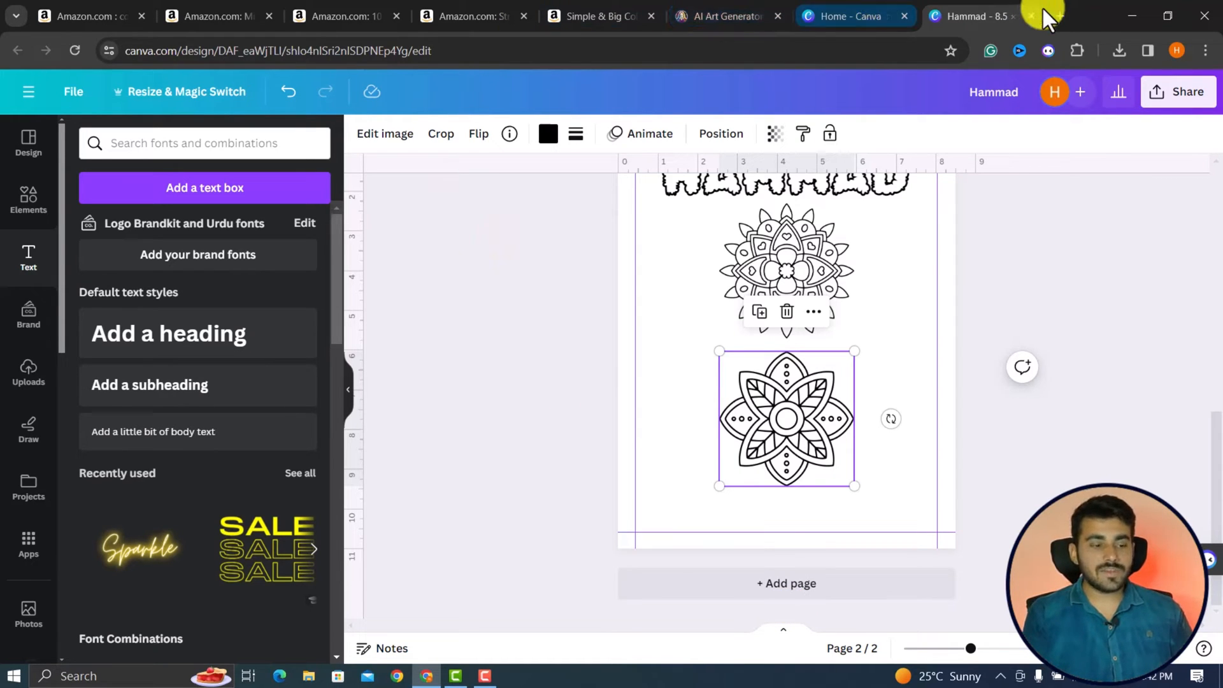
# Open ChatGPT in a new tab, greet it with "hi", send "i am going to make a colouring book" and review the reply.
pyautogui.click(1057, 17)
pyautogui.write('c')
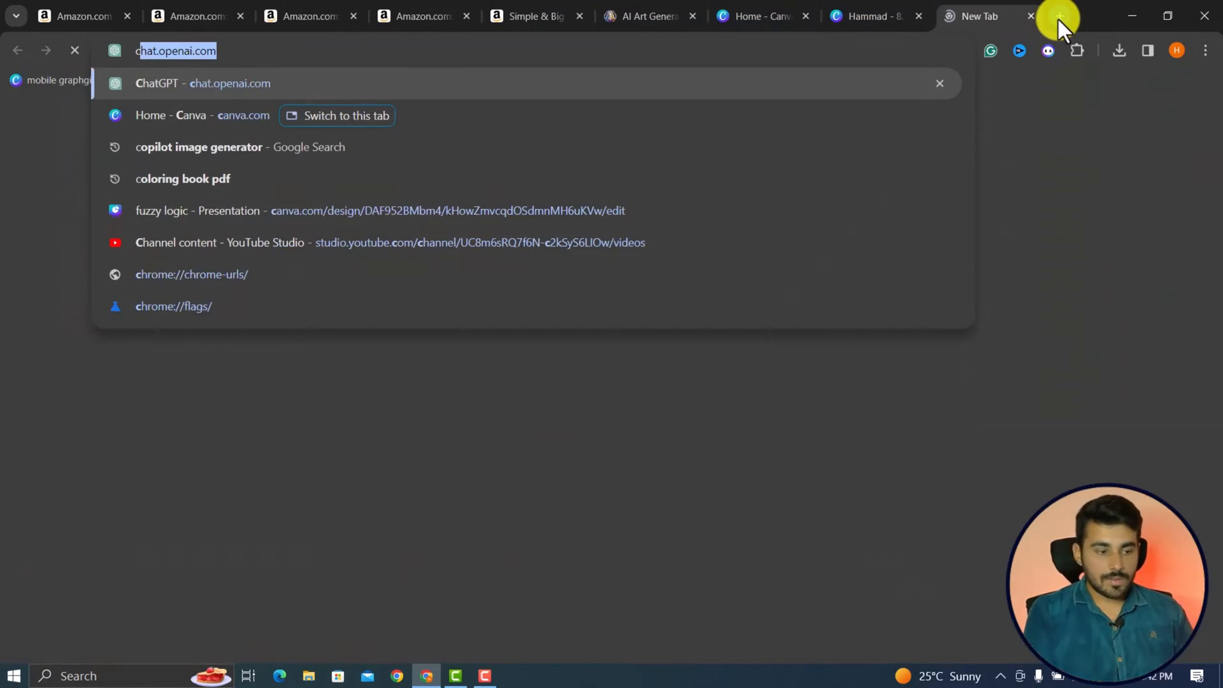
pyautogui.press('Return')
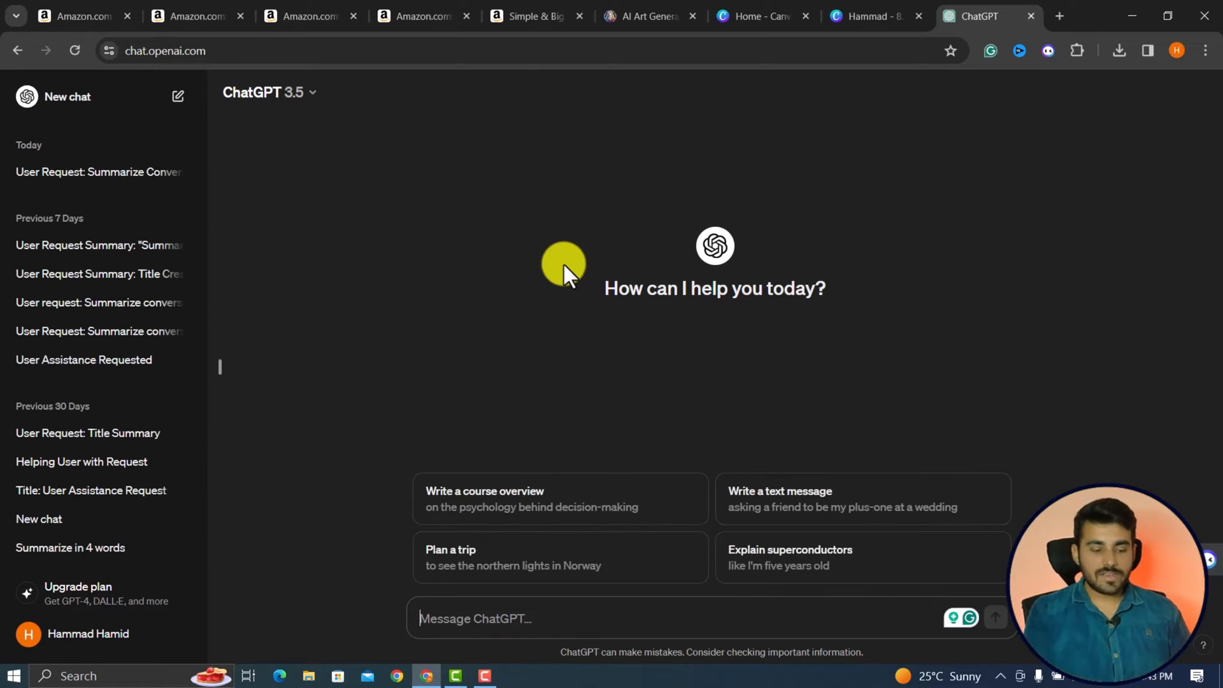
pyautogui.press('Return')
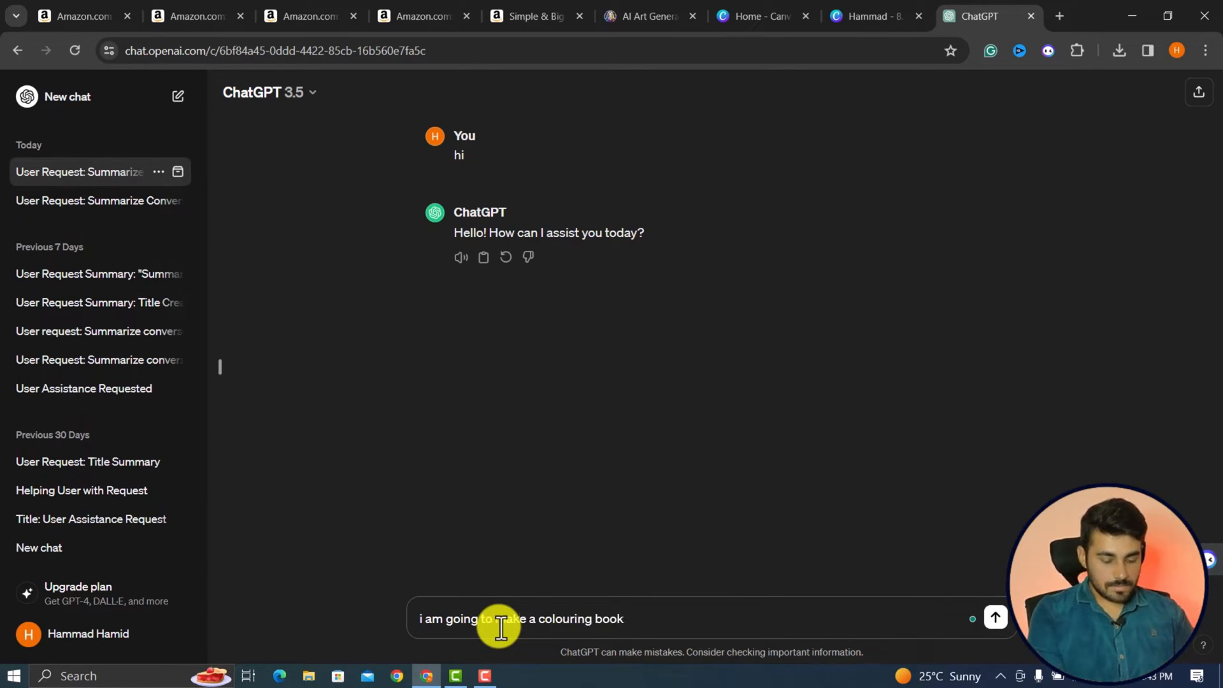
pyautogui.press('Return')
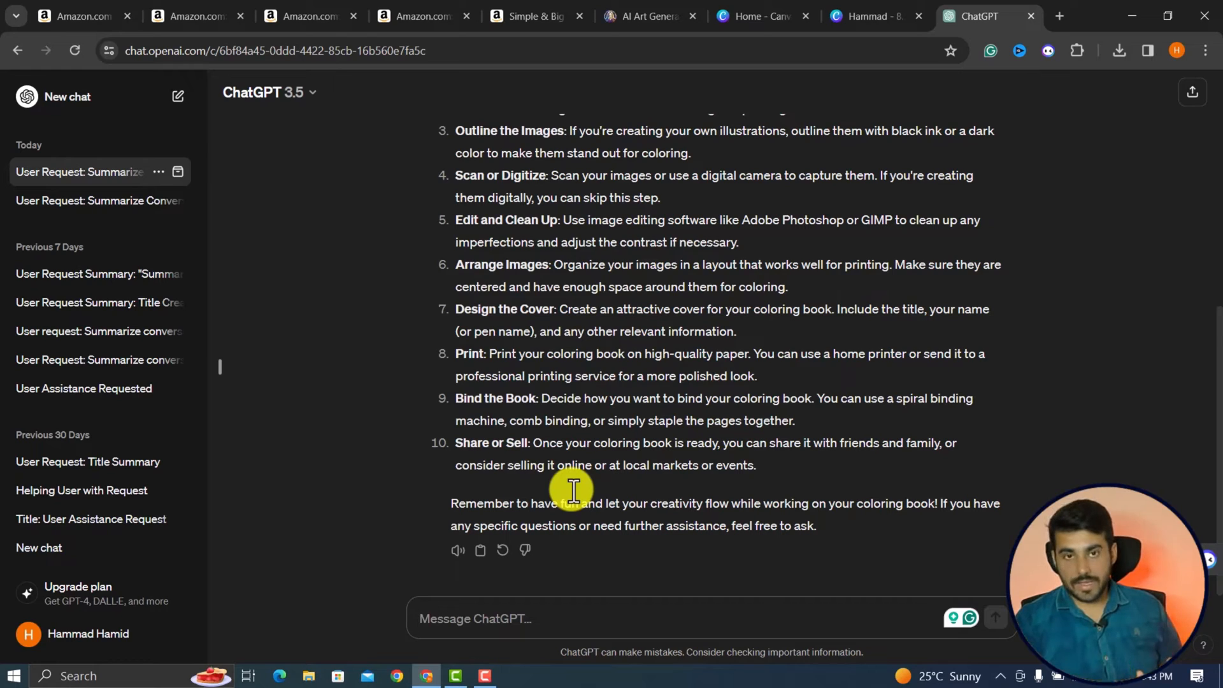
pyautogui.scroll(5, 568, 390)
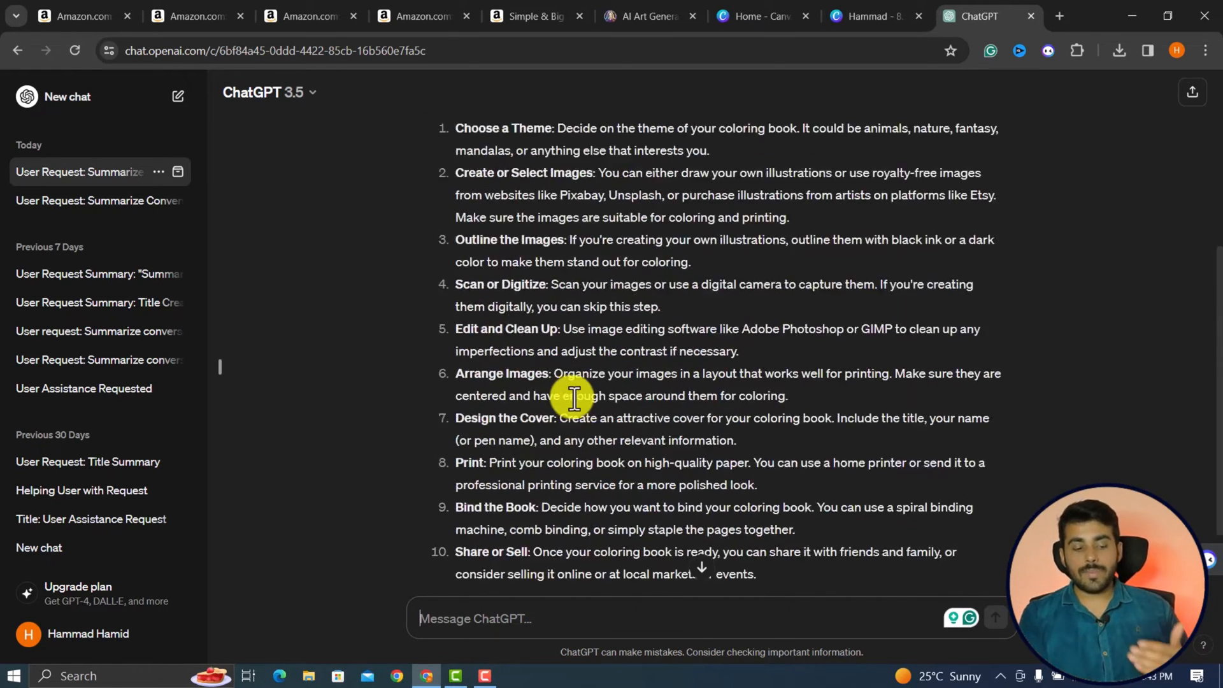
pyautogui.scroll(2, 573, 398)
pyautogui.scroll(-5, 574, 398)
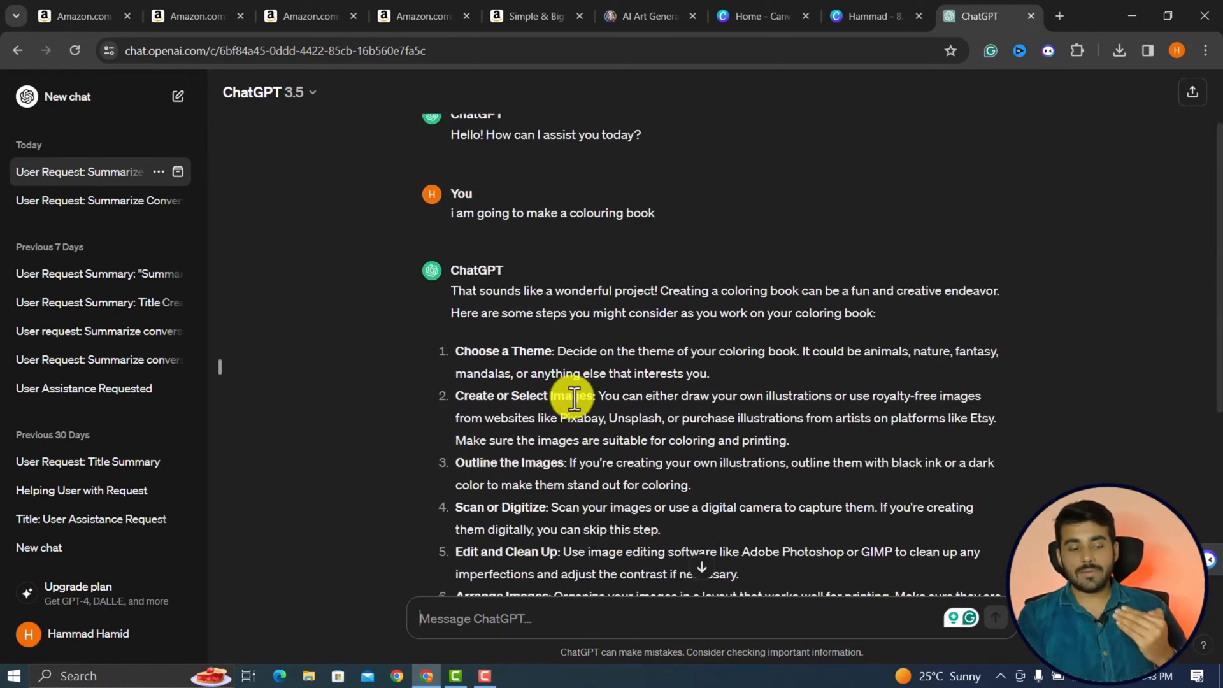
pyautogui.scroll(-1, 574, 398)
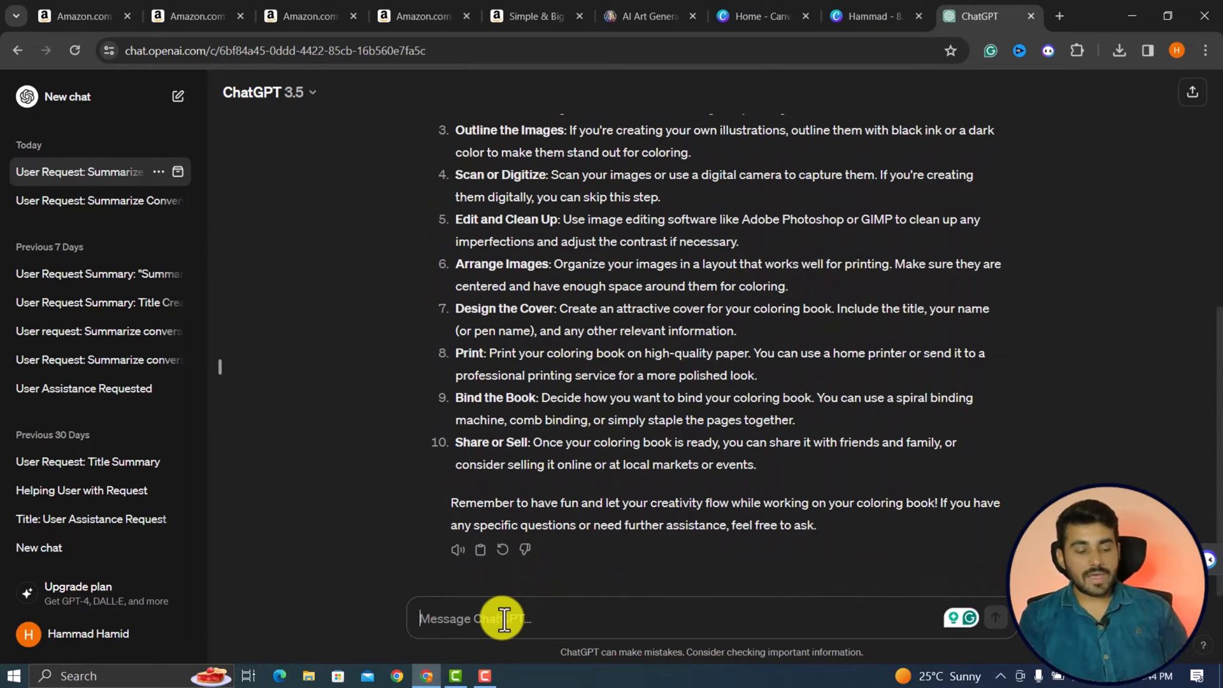
# Paste the saved request for 10 forest-themed black-and-white outline art prompts into the message and correct "15years" to "15 years".
pyautogui.press('super+v')
pyautogui.click(500, 358)
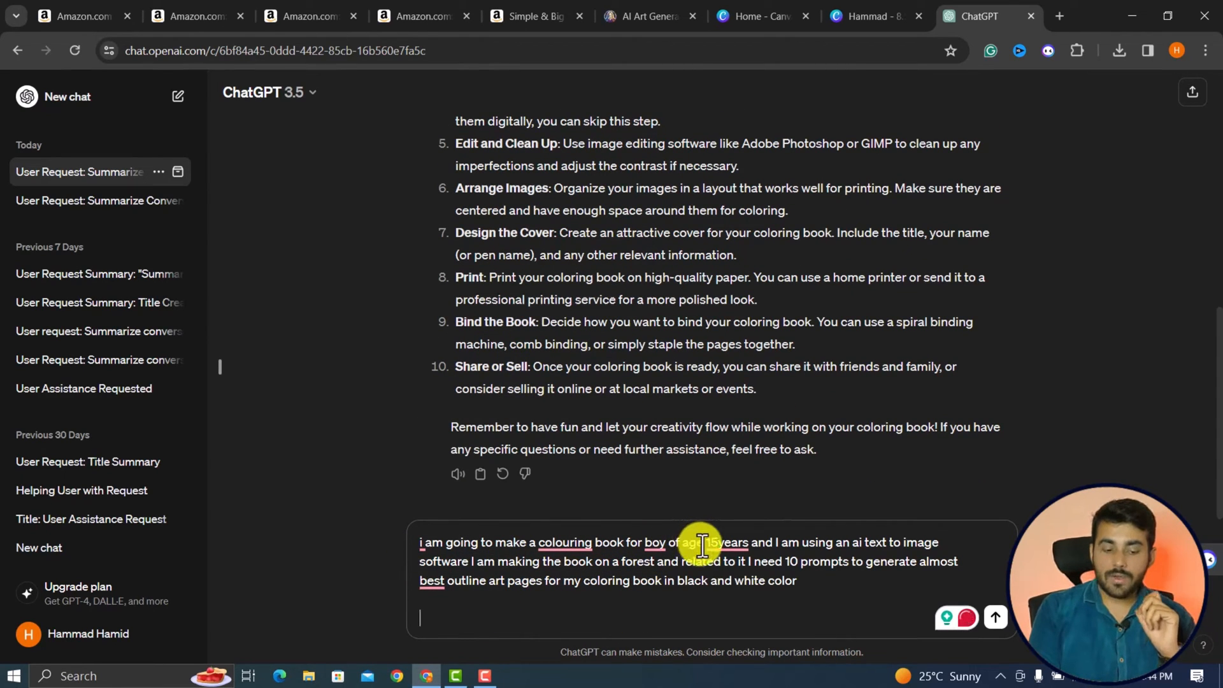
pyautogui.moveTo(751, 542)
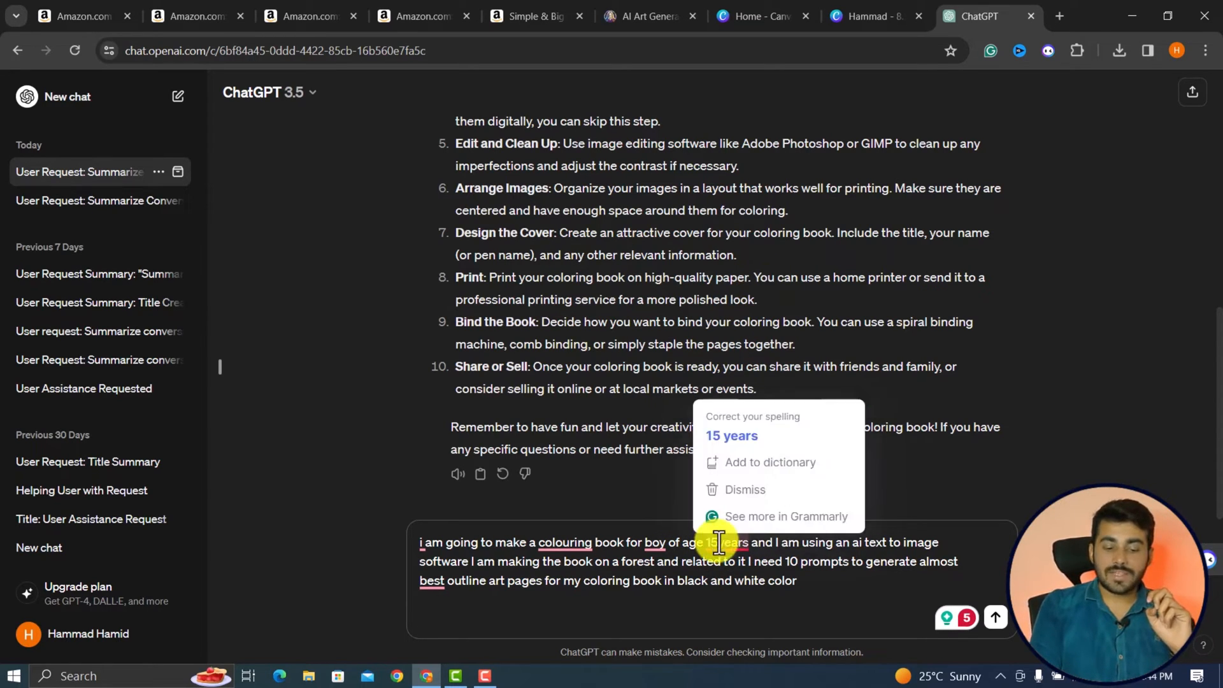
pyautogui.click(732, 436)
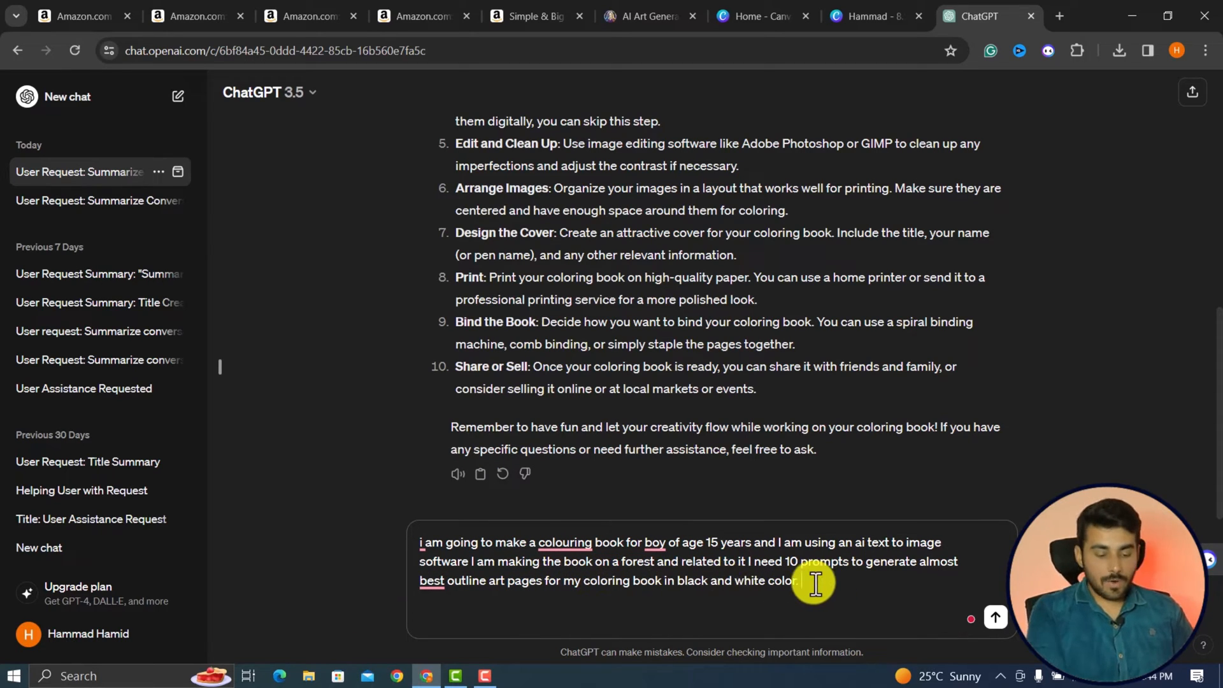
# Add an instruction to generate prompts that each mention an outline image, send the request and review the prompts.
pyautogui.write('pts and mentioned in every prompt that image s')
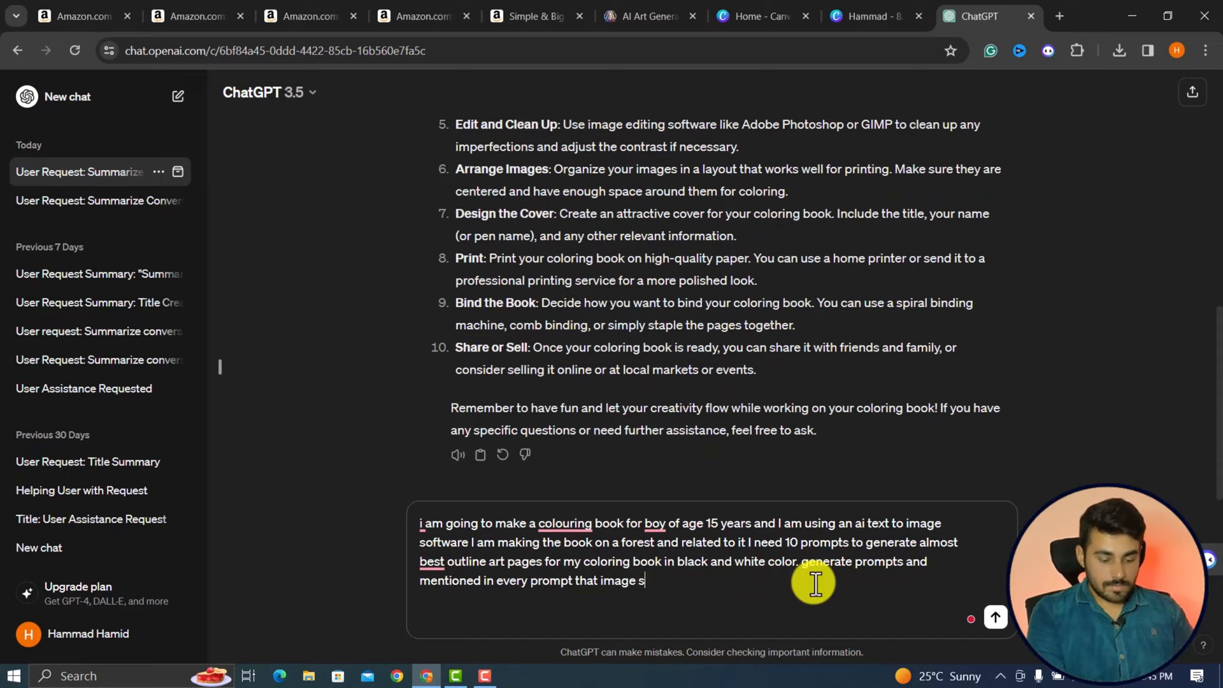
pyautogui.write('tline')
pyautogui.press('Return')
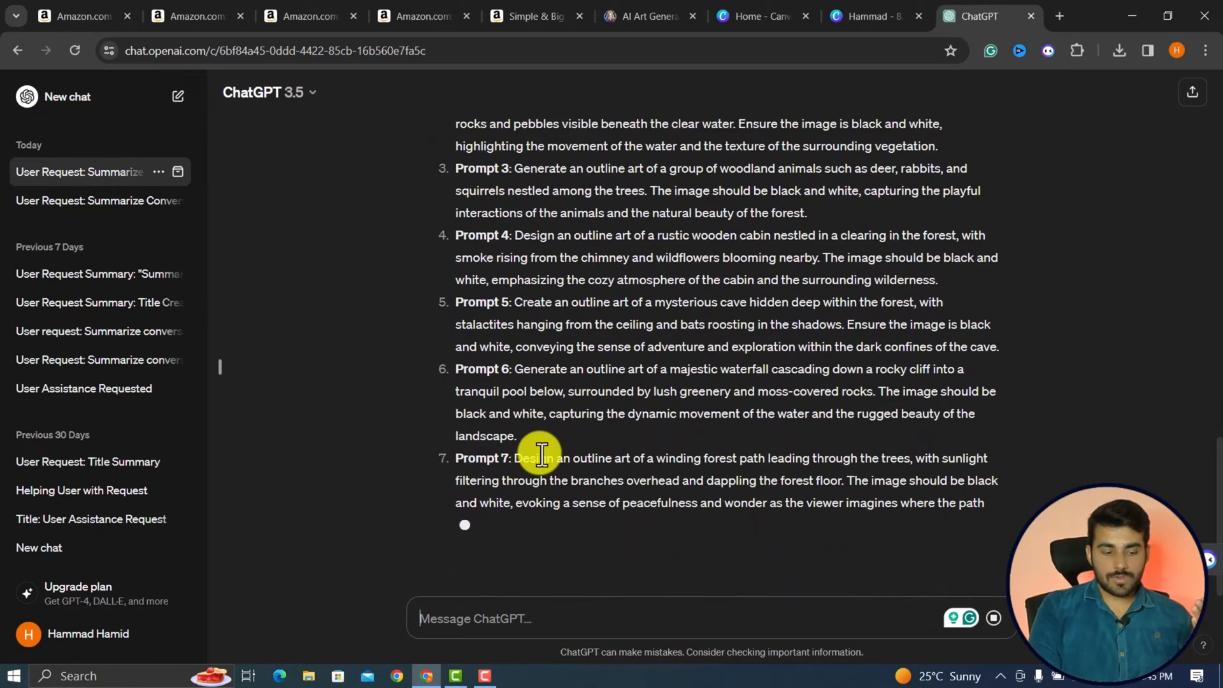
pyautogui.scroll(3, 541, 454)
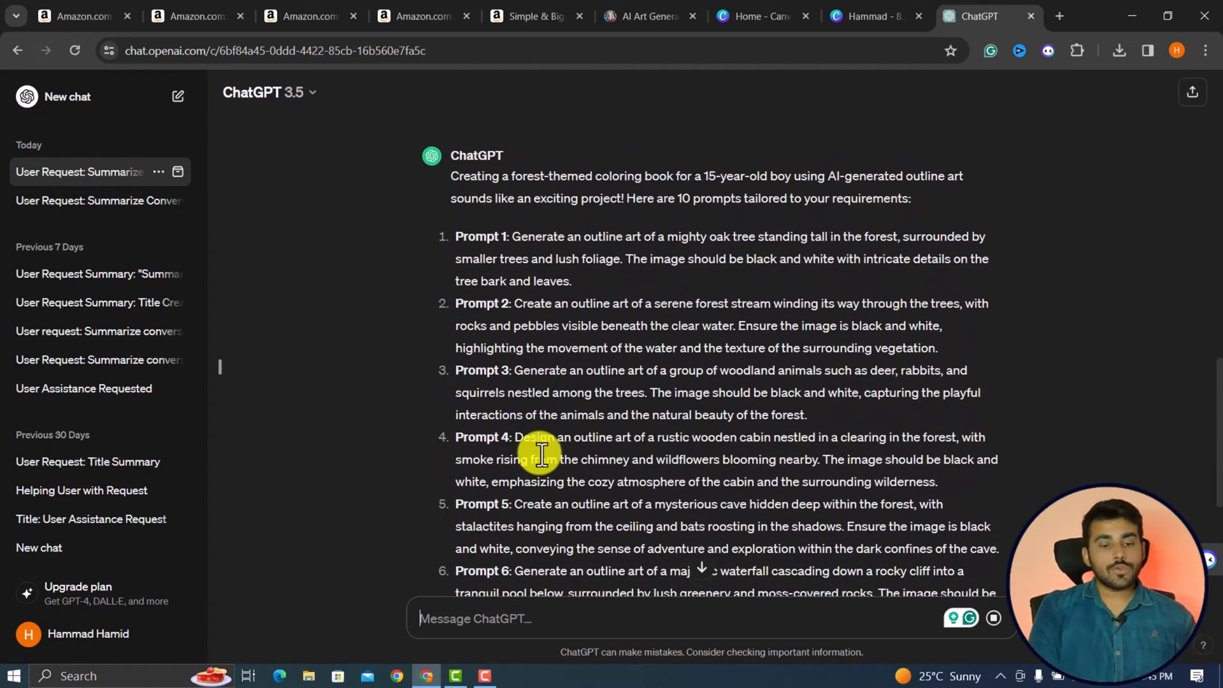
pyautogui.scroll(-2, 541, 454)
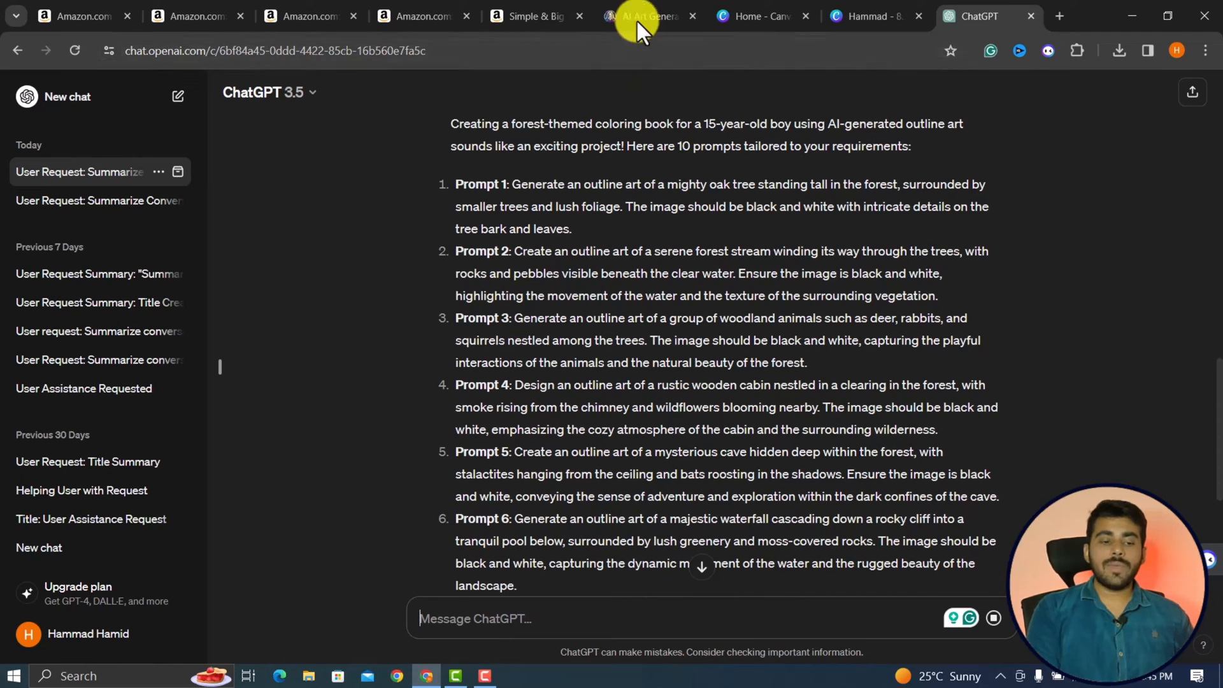
# Switch to the Leonardo.Ai site, enter its web app and open Image Generation.
pyautogui.click(633, 16)
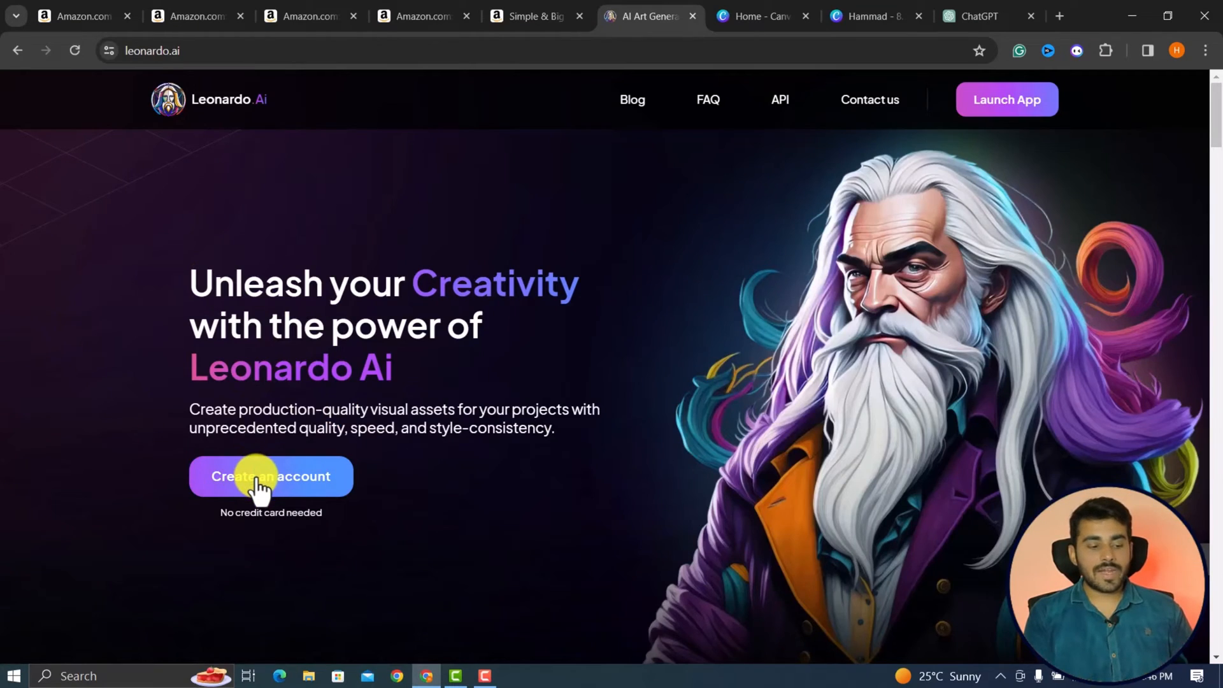
pyautogui.click(257, 481)
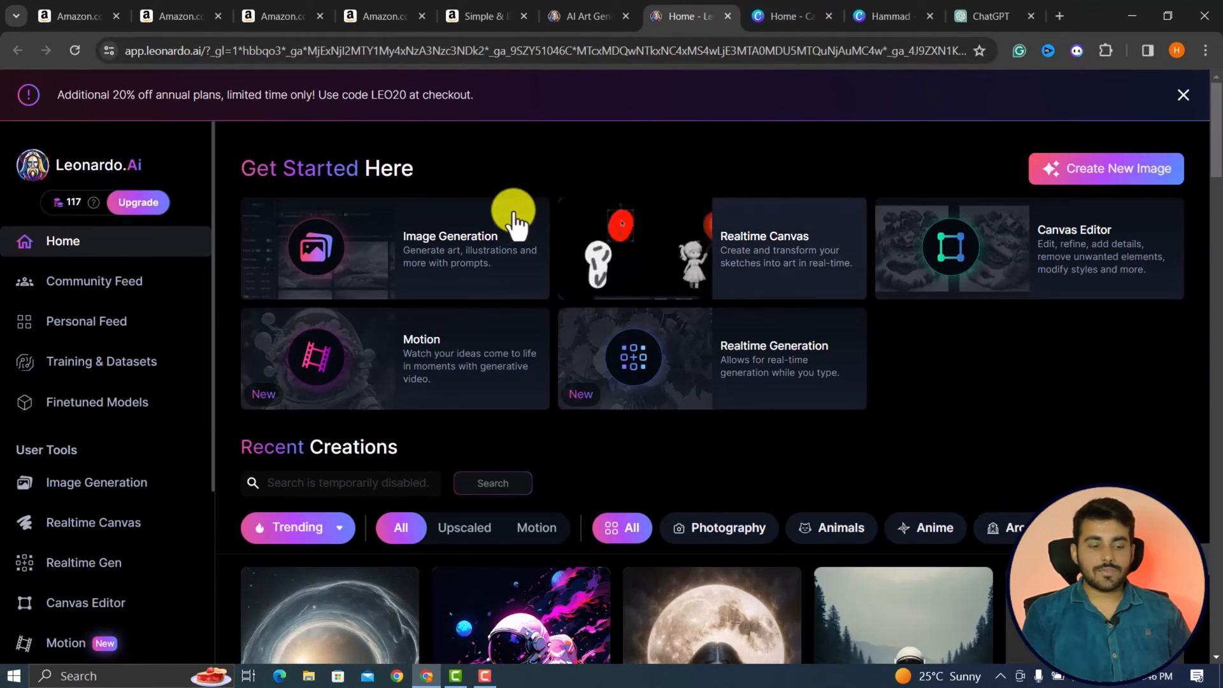
pyautogui.click(472, 261)
# Copy ChatGPT's oak tree Prompt 1 into Leonardo.Ai's prompt field, adding "for colouring book" after "outline art".
pyautogui.click(998, 14)
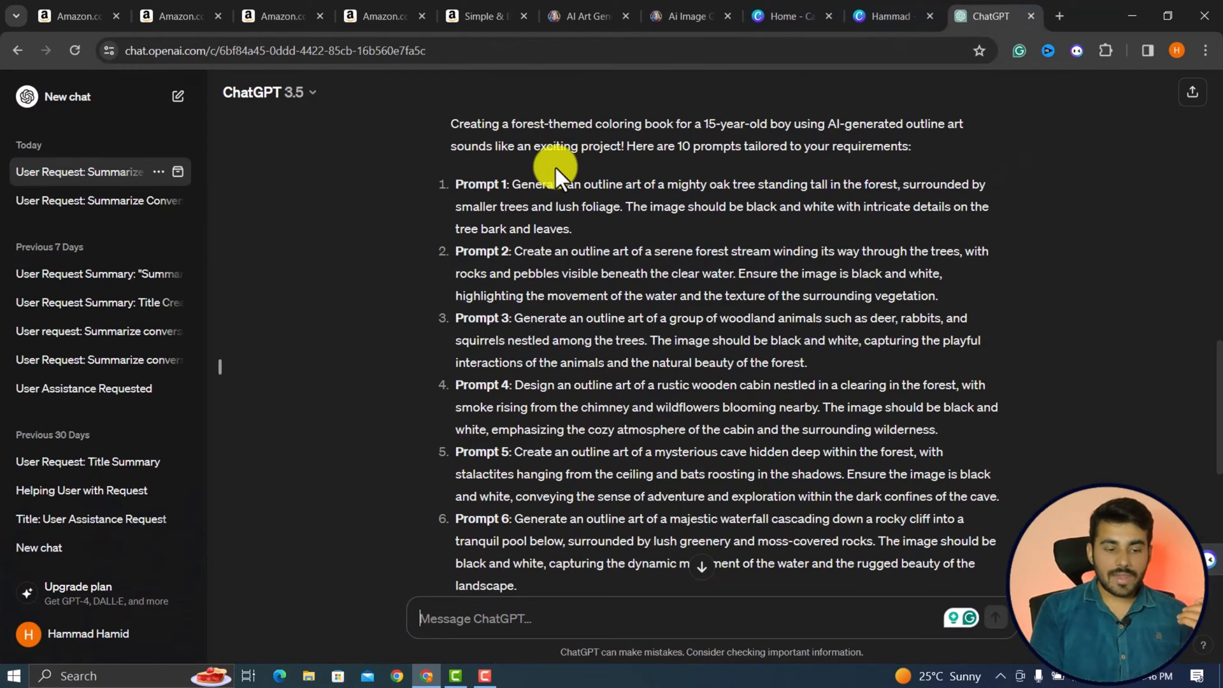
pyautogui.moveTo(511, 184); pyautogui.dragTo(599, 226)
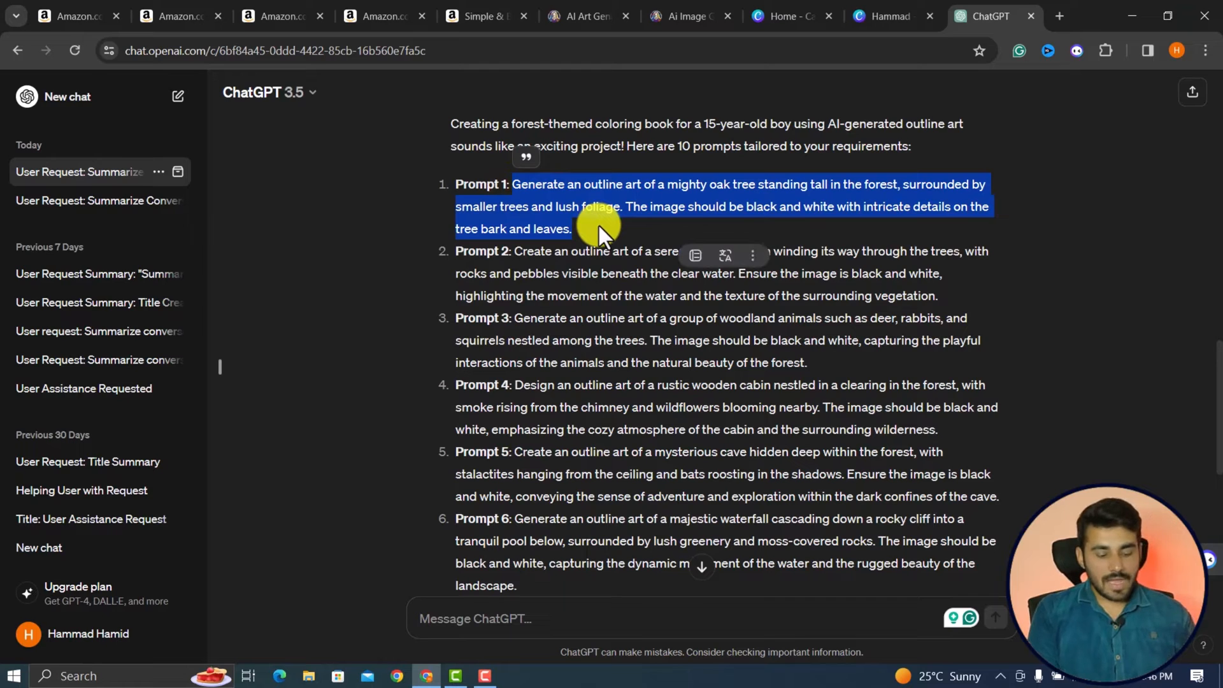
pyautogui.click(709, 4)
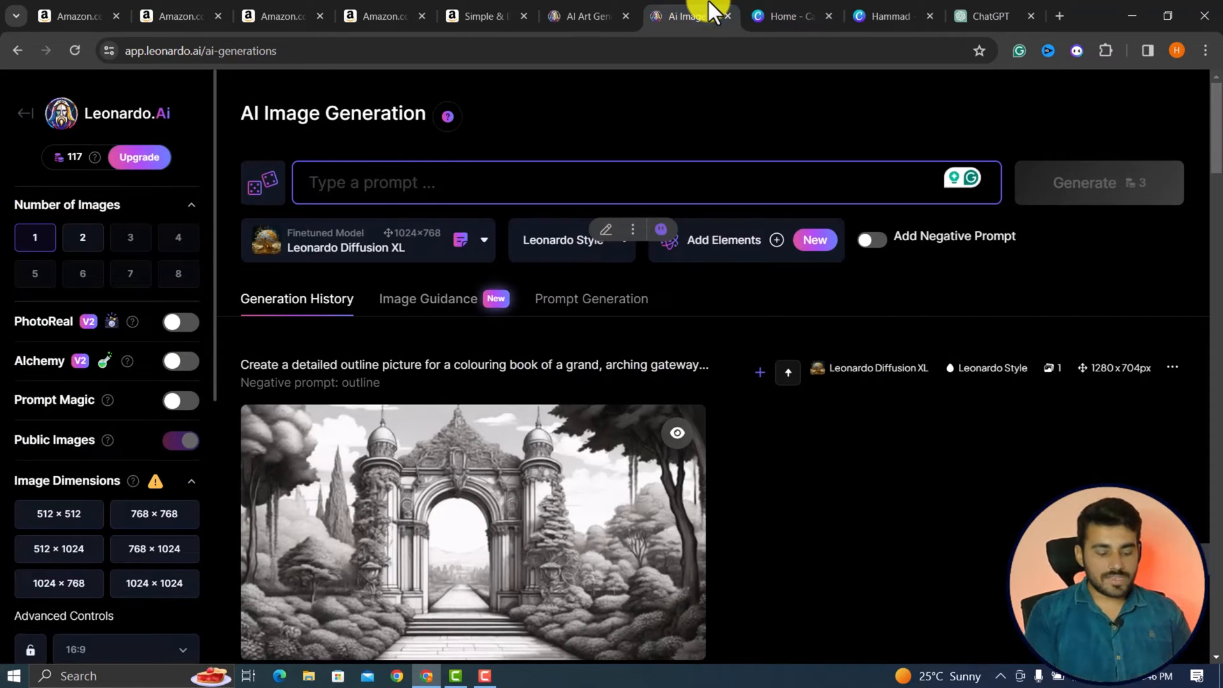
pyautogui.write('Generate an outline art for colouring book of a mighty oak tree standing tall in the forest, surrounded by smaller trees and lush foliage. The image should be black and white with intricate details on the tree bark and leaves.')
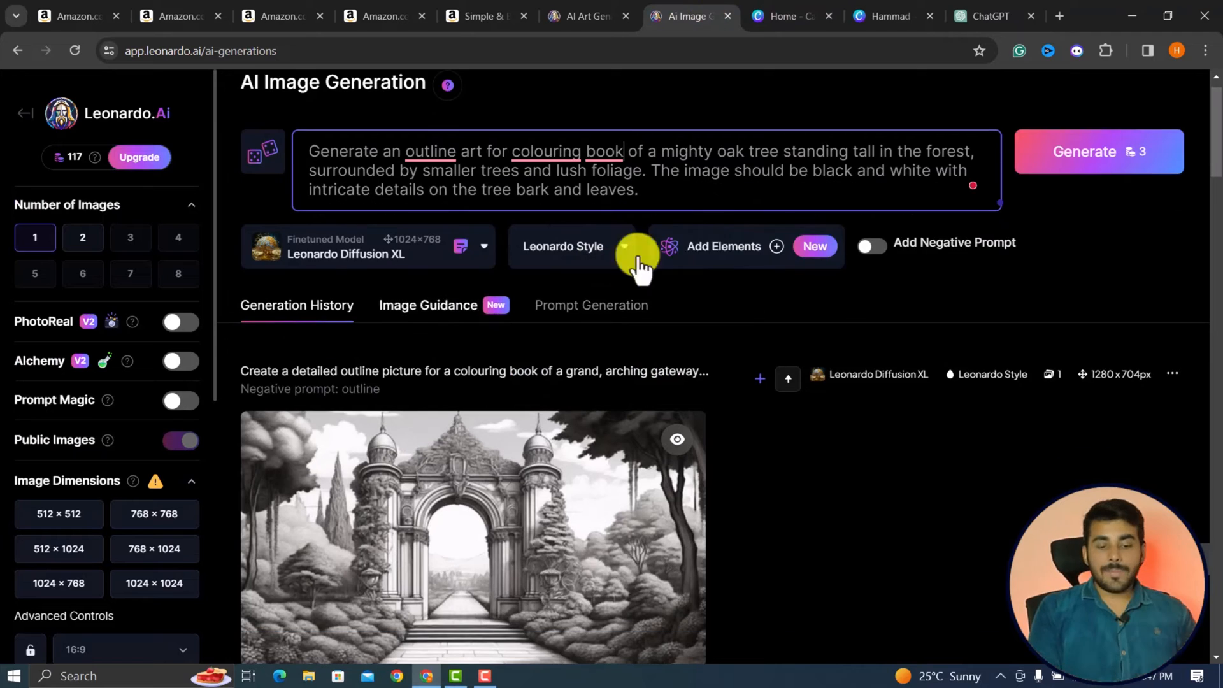
# Enable the negative prompt with the text "outline" and set the number of images to 2.
pyautogui.click(877, 247)
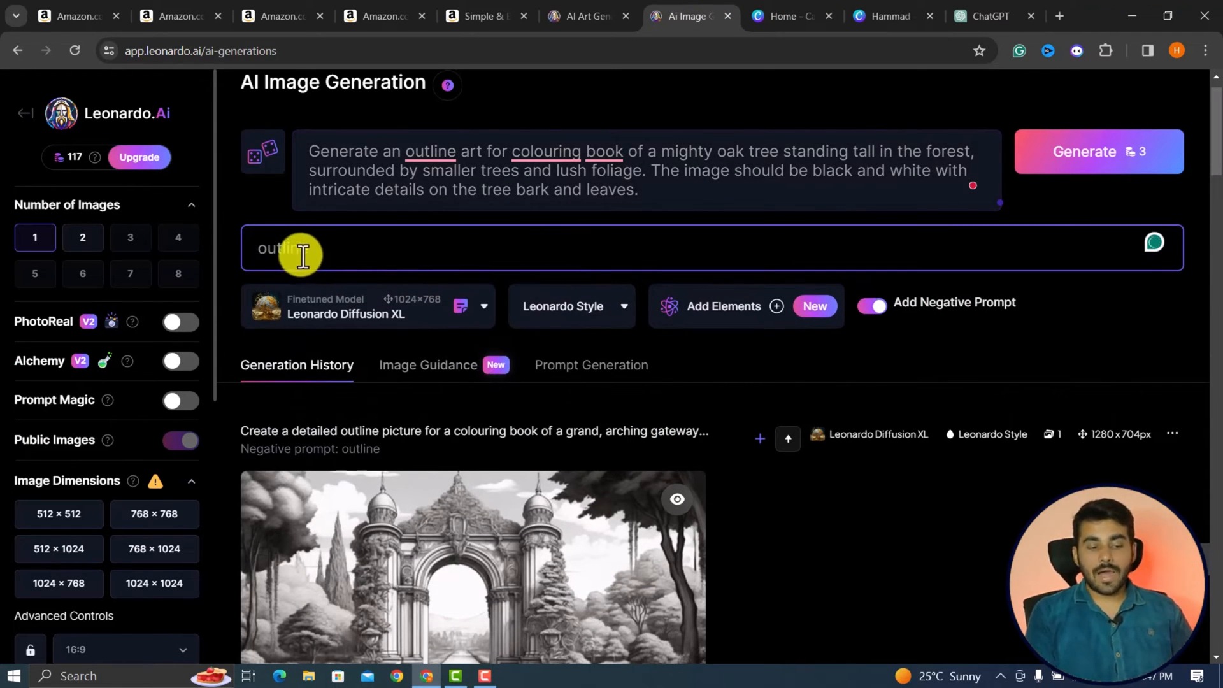
pyautogui.click(83, 245)
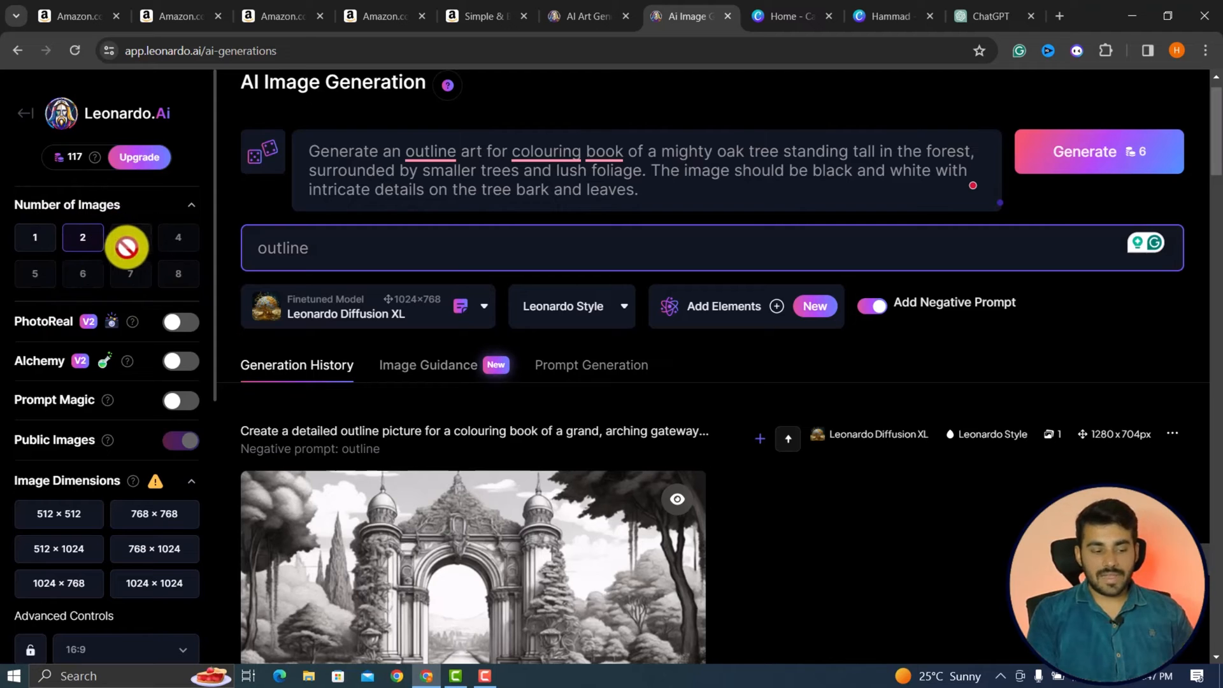
# Check the book dimensions on the Amazon Stress Relief listing, and set Leonardo.Ai's image dimensions to 768 × 1024.
pyautogui.scroll(-2, 300, 328)
pyautogui.scroll(-4, 164, 404)
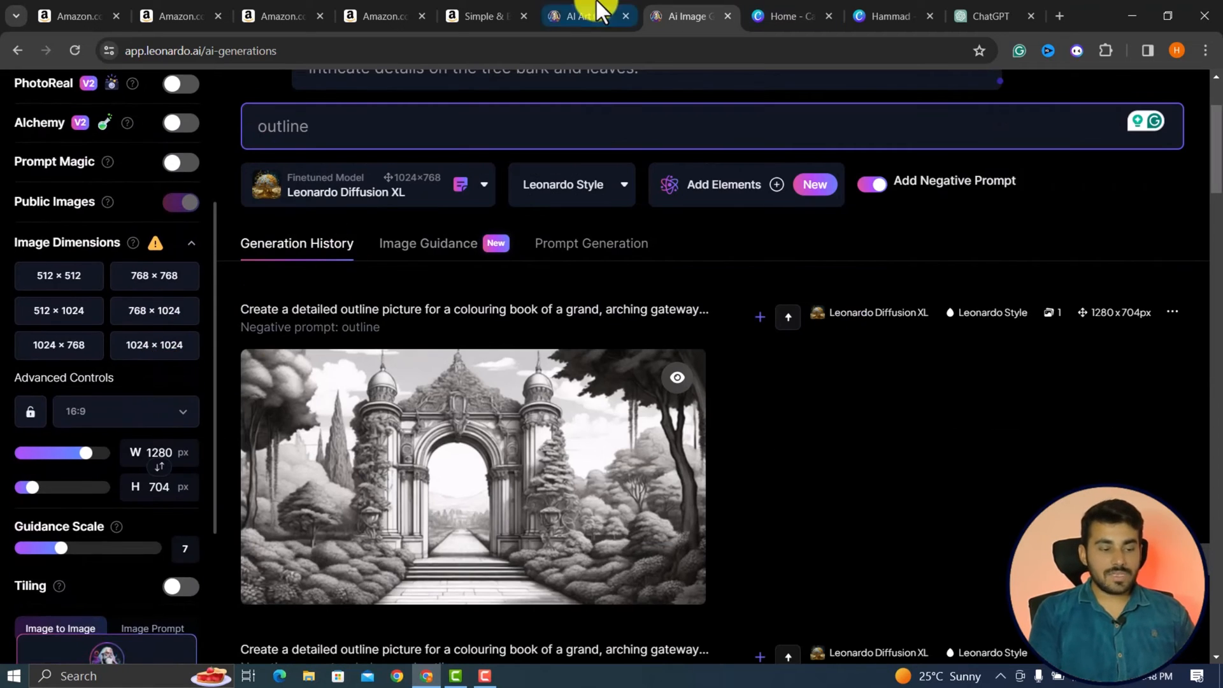
pyautogui.click(379, 16)
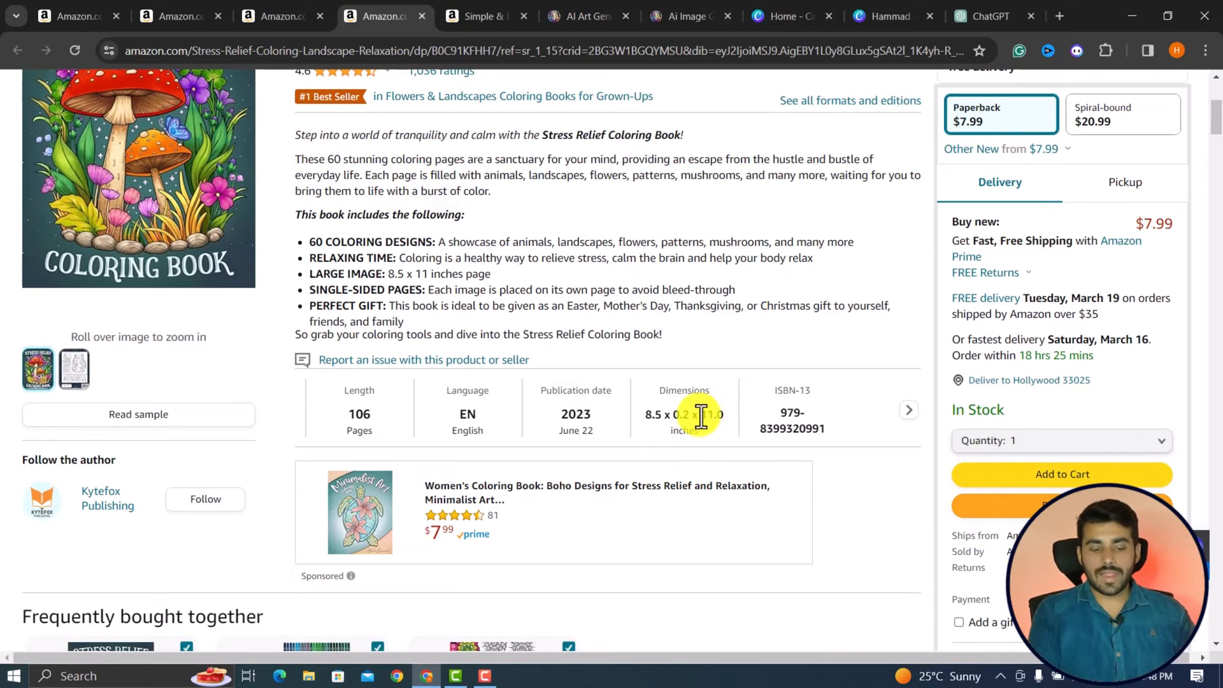
pyautogui.moveTo(700, 416); pyautogui.dragTo(713, 417)
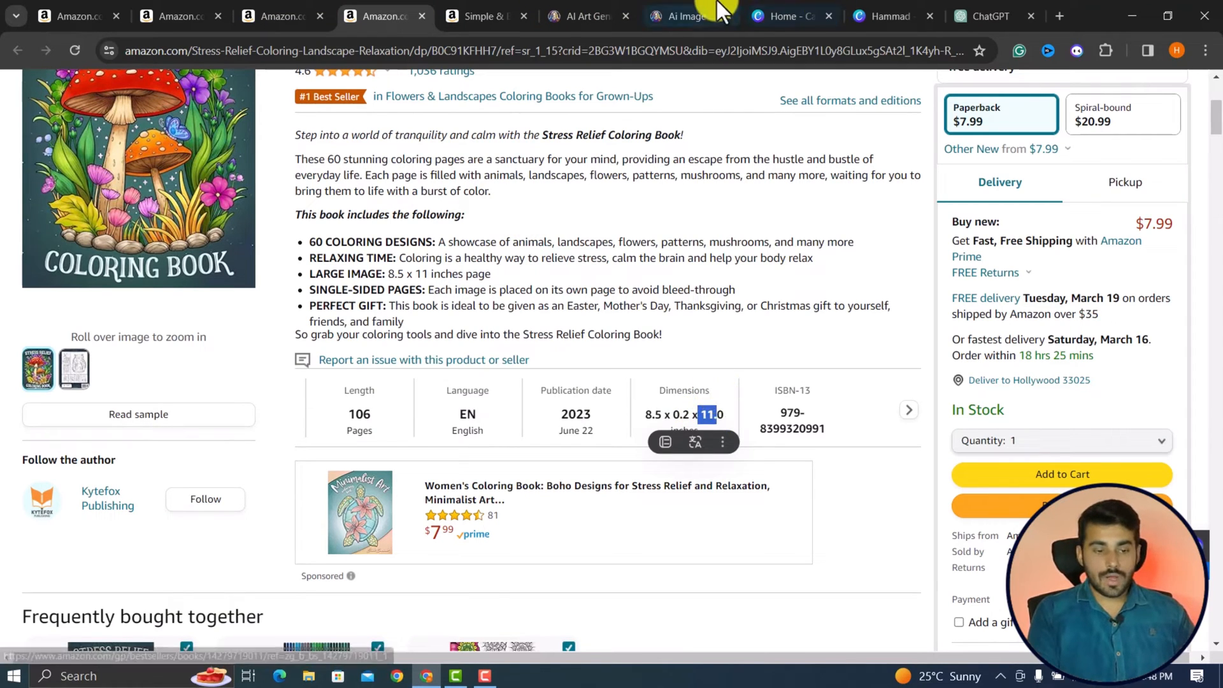
pyautogui.click(675, 8)
pyautogui.scroll(-2, 52, 474)
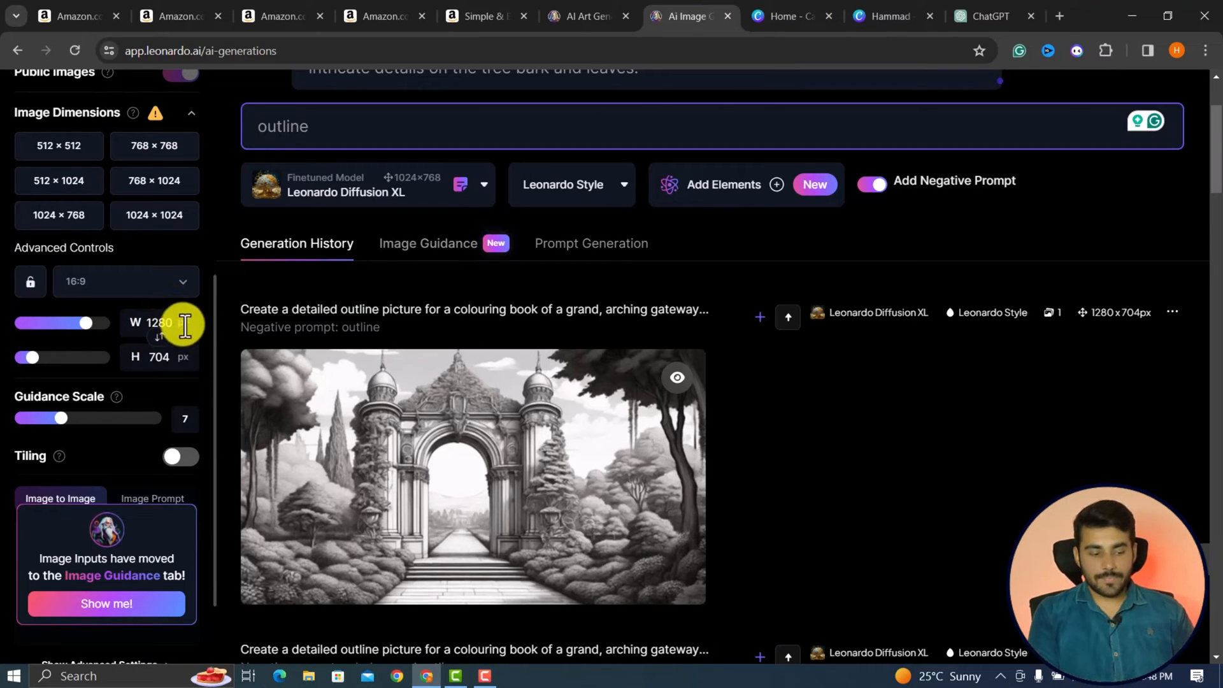
pyautogui.click(138, 186)
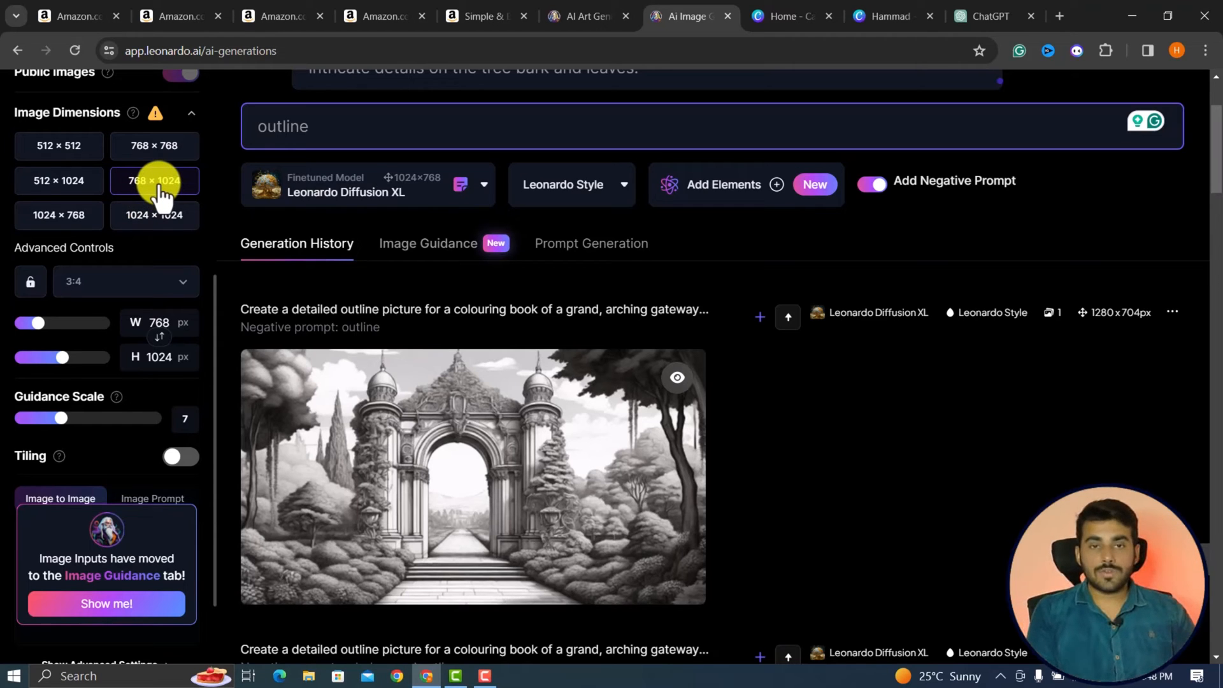
# Generate the oak tree images and open the first result in the enlarged view.
pyautogui.scroll(3, 162, 198)
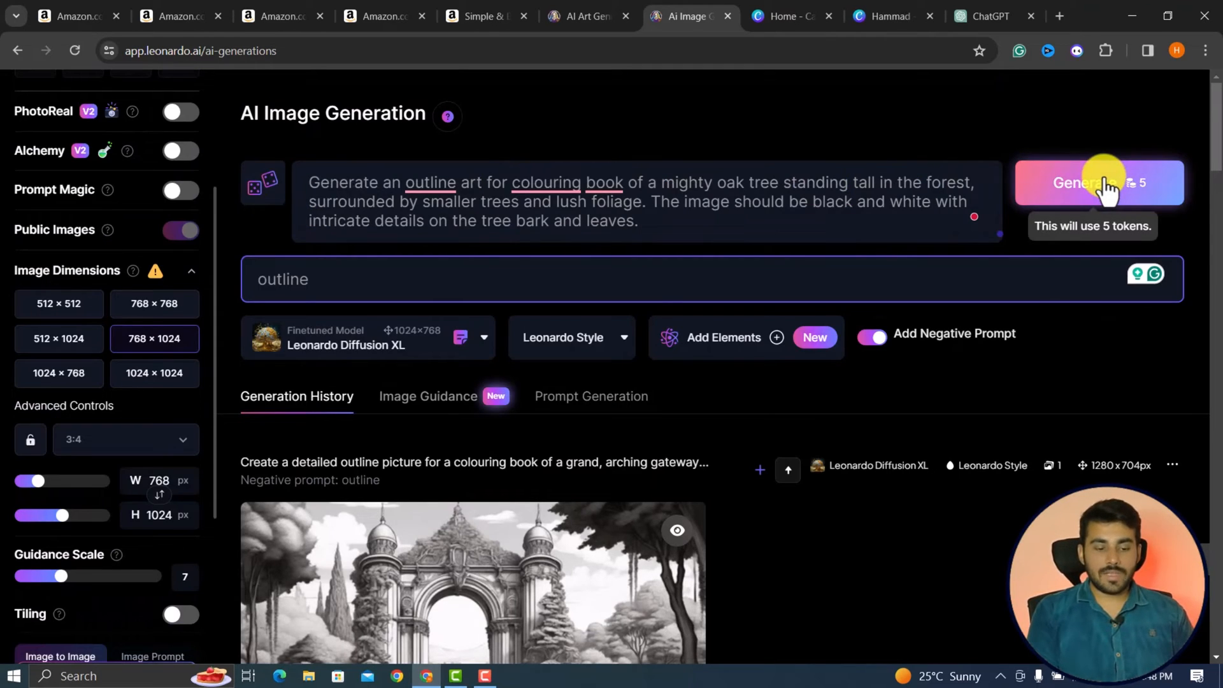
pyautogui.click(1095, 180)
pyautogui.scroll(-5, 449, 300)
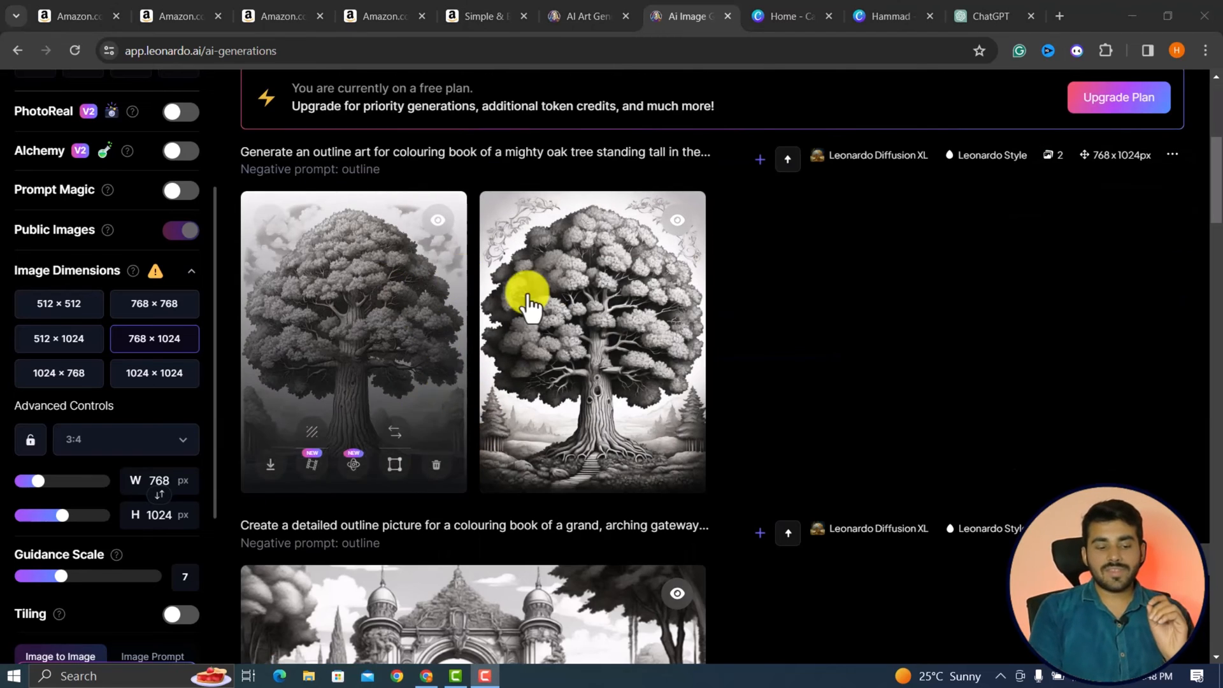
pyautogui.scroll(3, 540, 439)
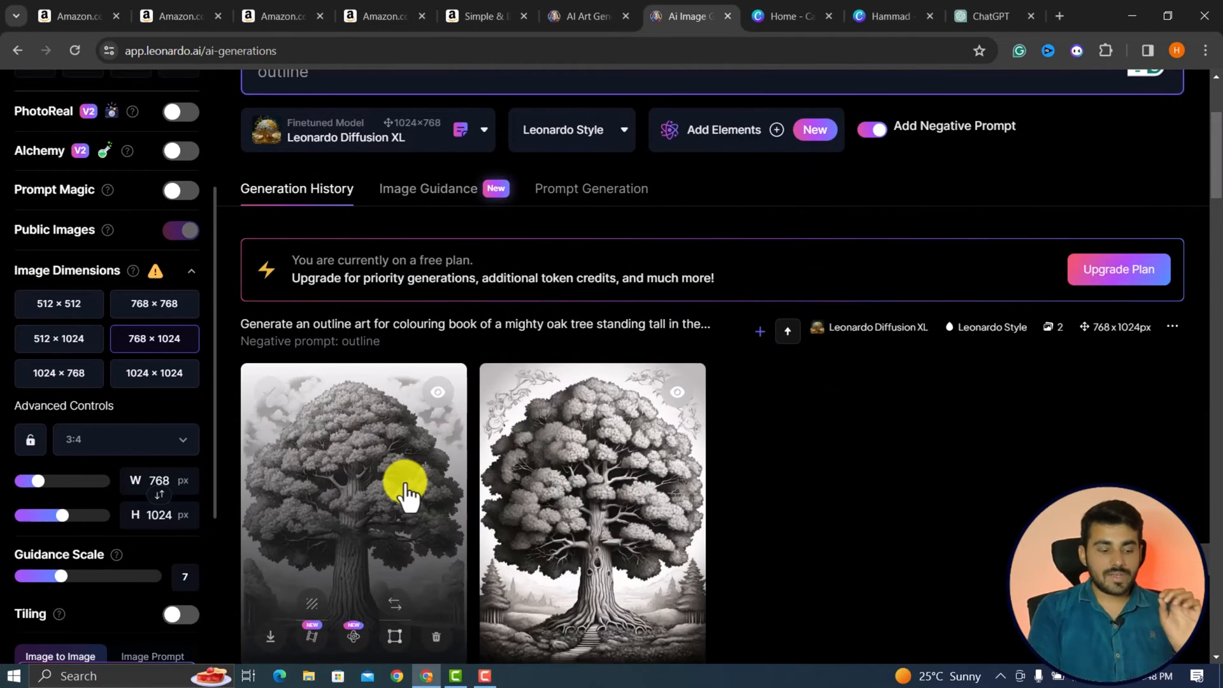
pyautogui.click(405, 494)
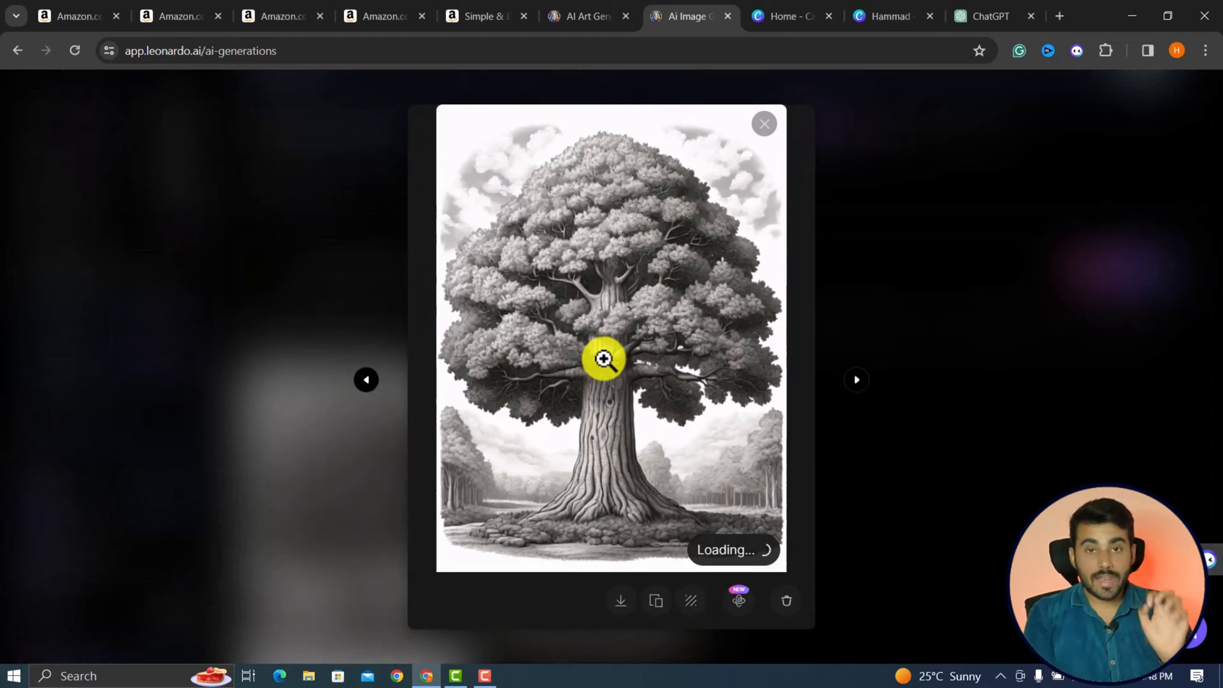
# Replace Leonardo.Ai's prompt with ChatGPT's forest stream Prompt 2, adding "for coloring book" after "outline art" and ", outline image" at the end.
pyautogui.click(999, 7)
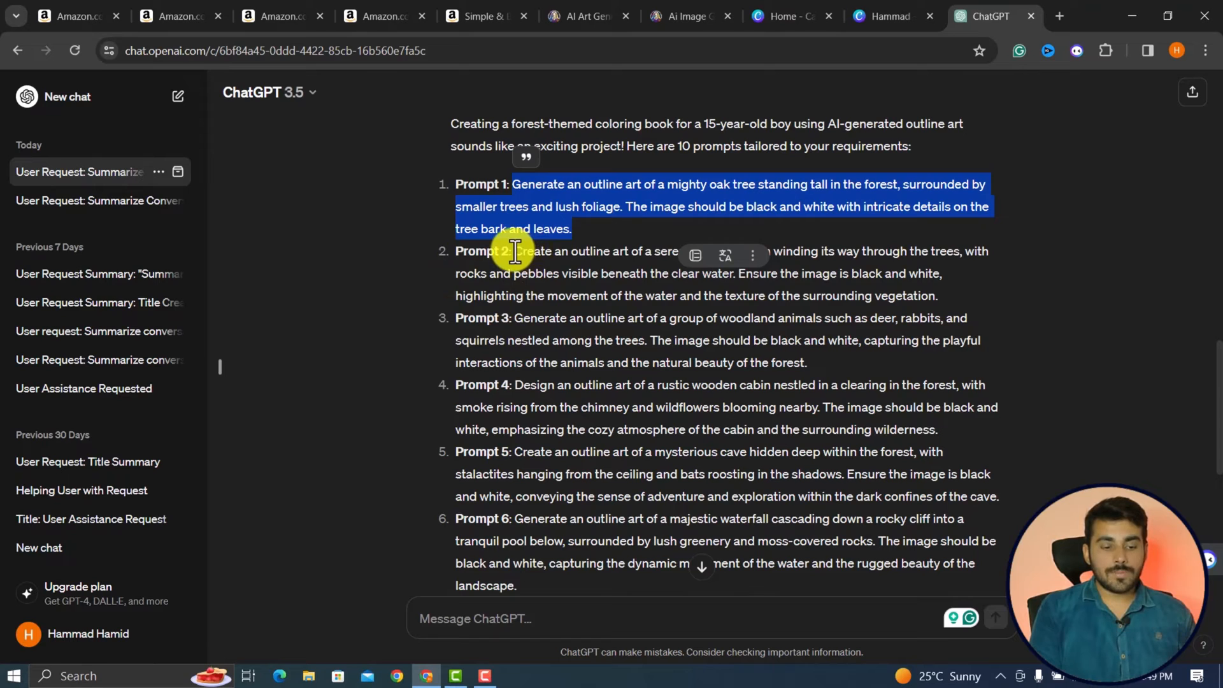
pyautogui.moveTo(514, 251); pyautogui.dragTo(946, 294)
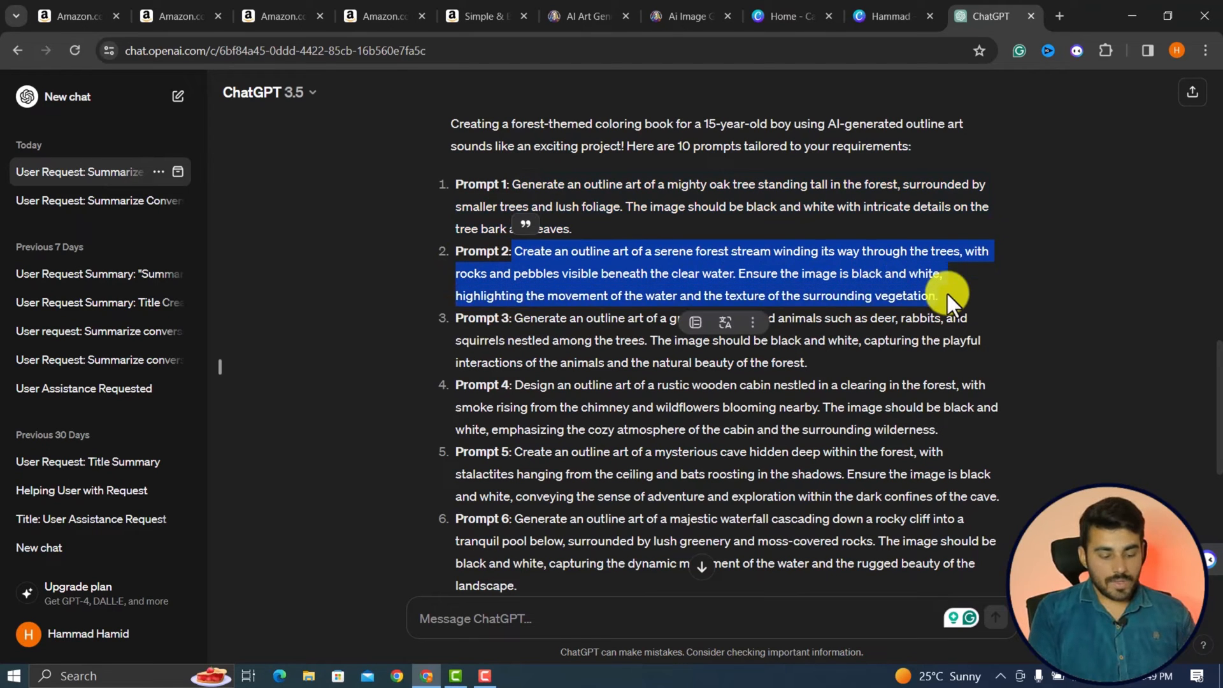
pyautogui.click(877, 2)
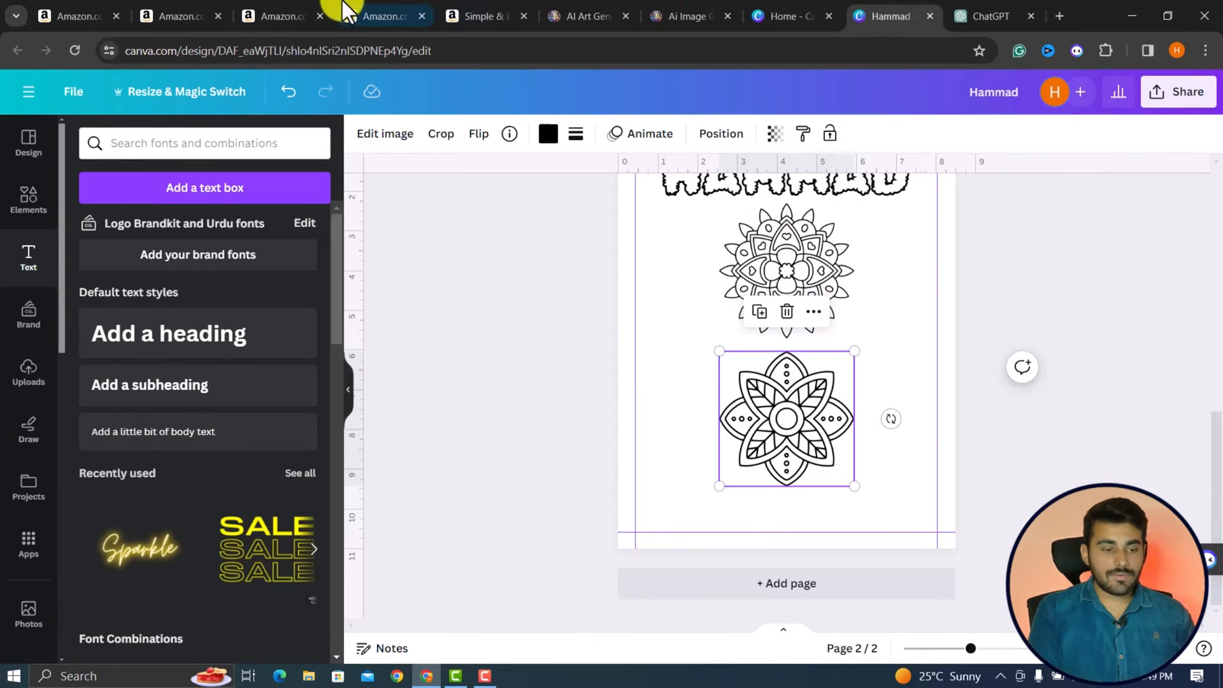
pyautogui.click(696, 13)
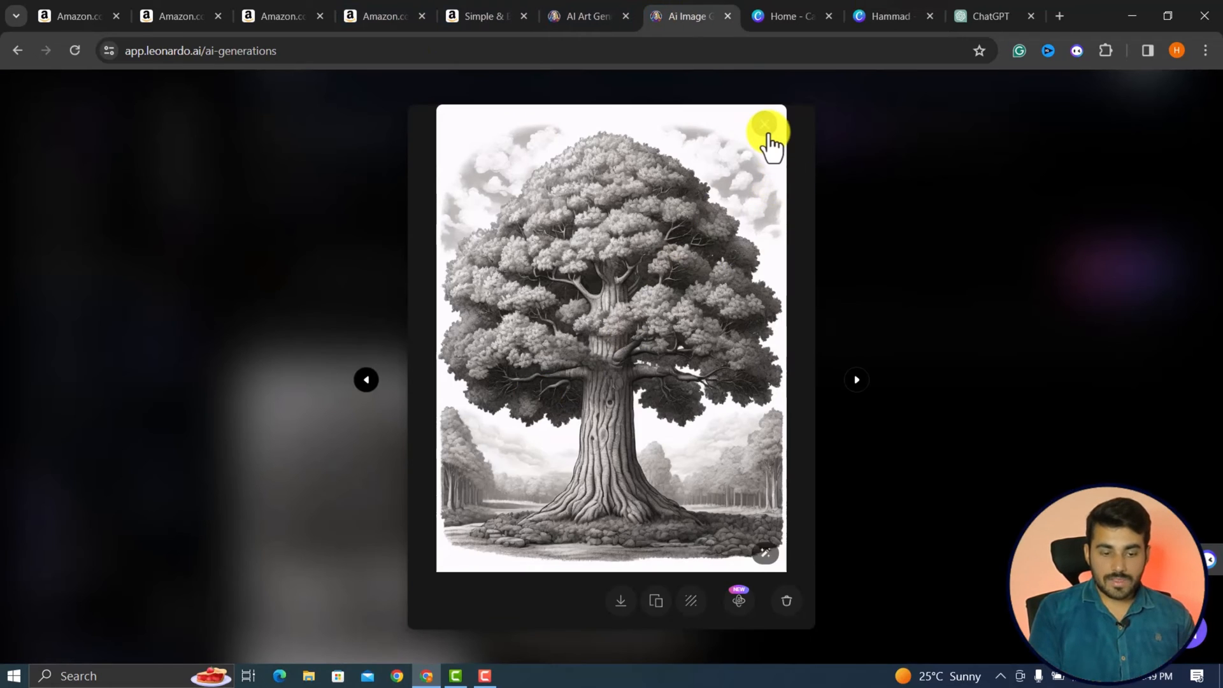
pyautogui.click(816, 240)
pyautogui.scroll(3, 823, 233)
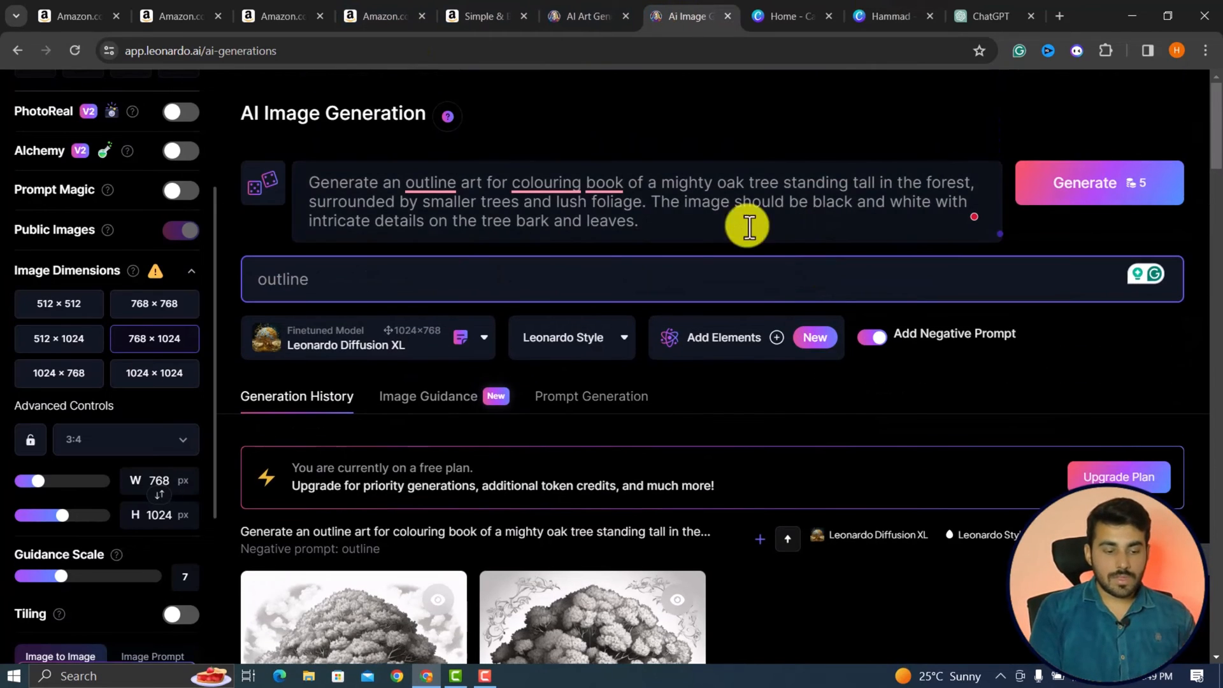
pyautogui.moveTo(650, 224); pyautogui.dragTo(308, 182)
pyautogui.hotkey('ctrl', 'v')
pyautogui.scroll(-1, 1126, 125)
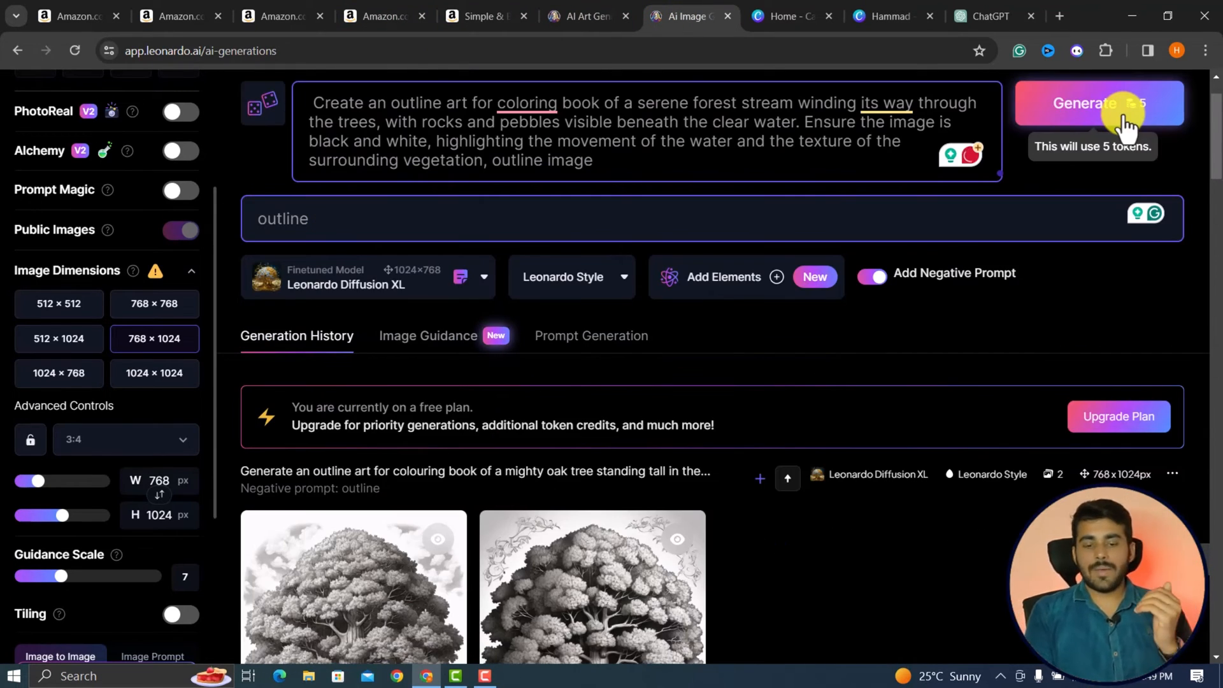
# Generate the forest stream images and look over the two results.
pyautogui.click(1126, 121)
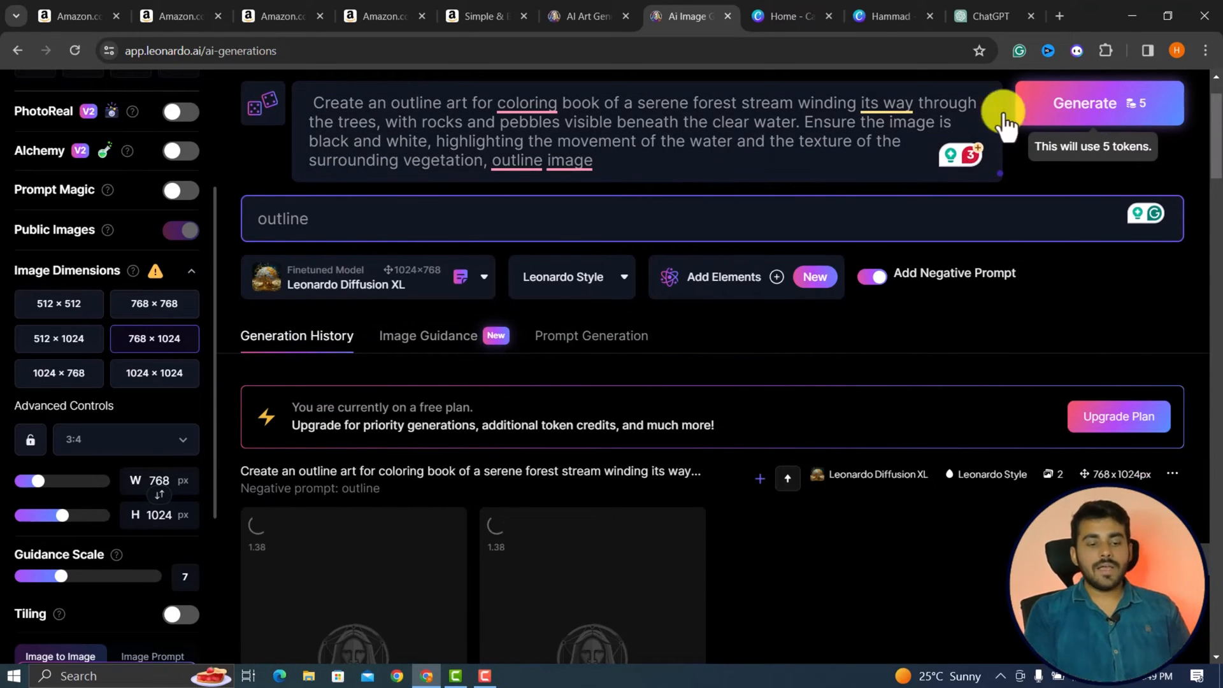
pyautogui.scroll(-4, 409, 505)
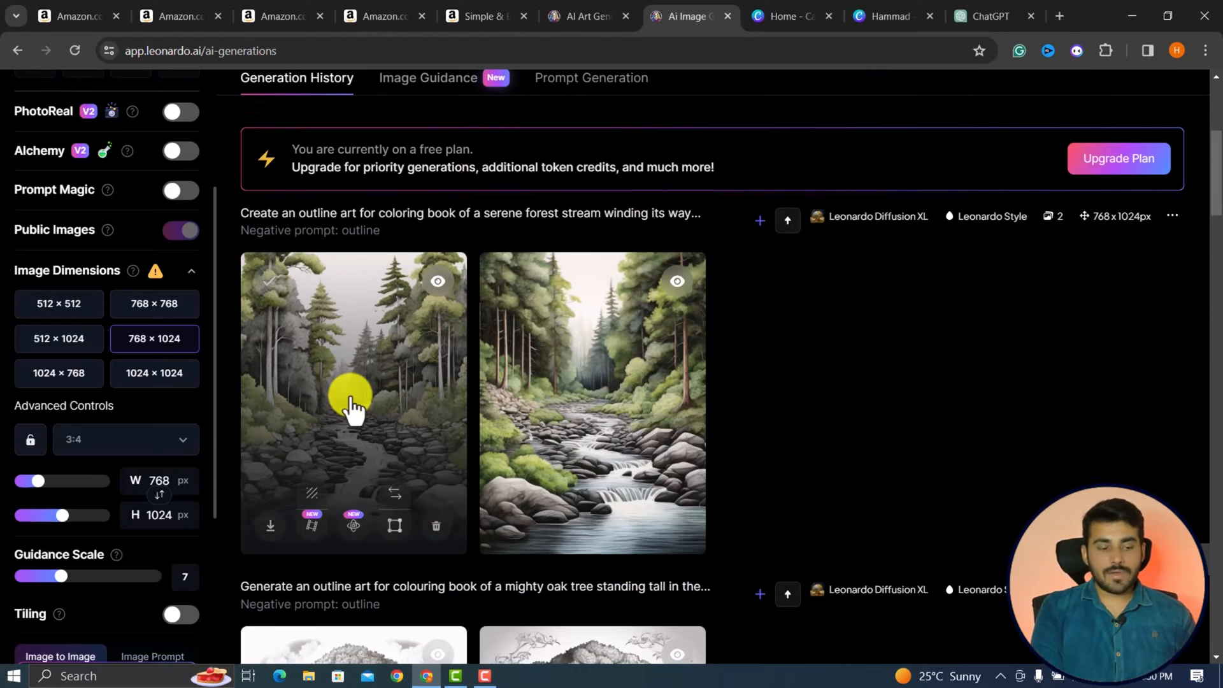
pyautogui.scroll(3, 349, 403)
pyautogui.scroll(-6, 350, 408)
pyautogui.scroll(8, 350, 408)
# Insert "black and white" before "outline art" in the forest stream prompt and generate the images again.
pyautogui.click(392, 181)
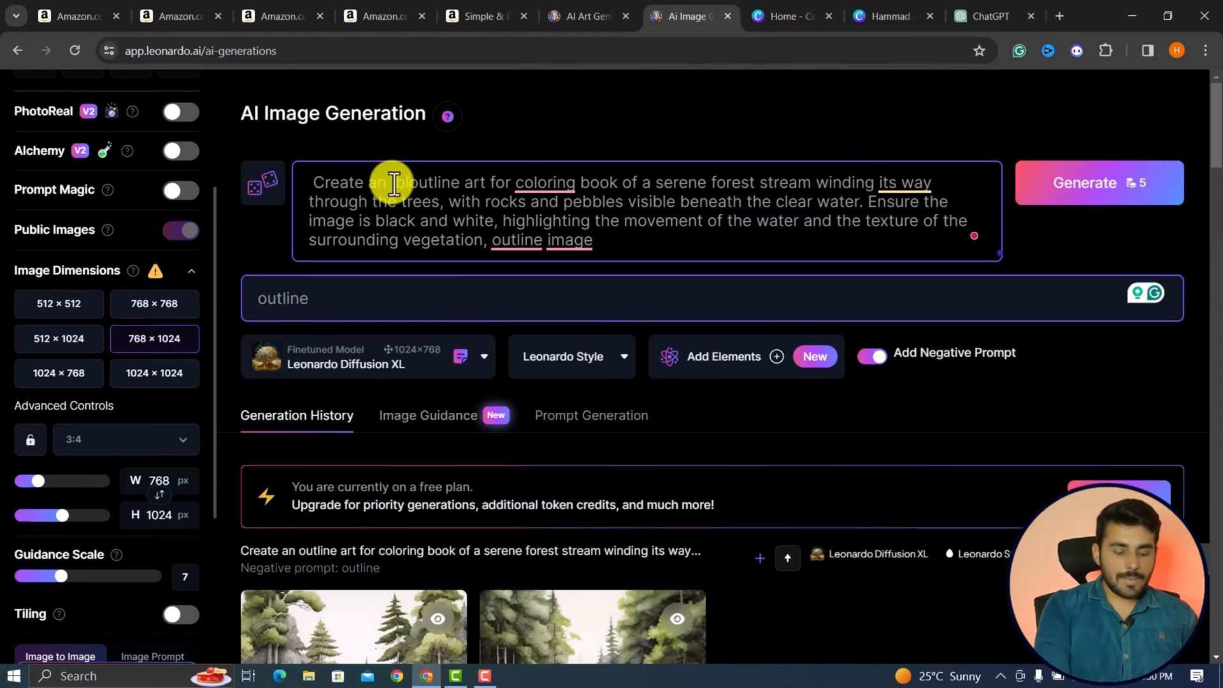
pyautogui.write('black and white')
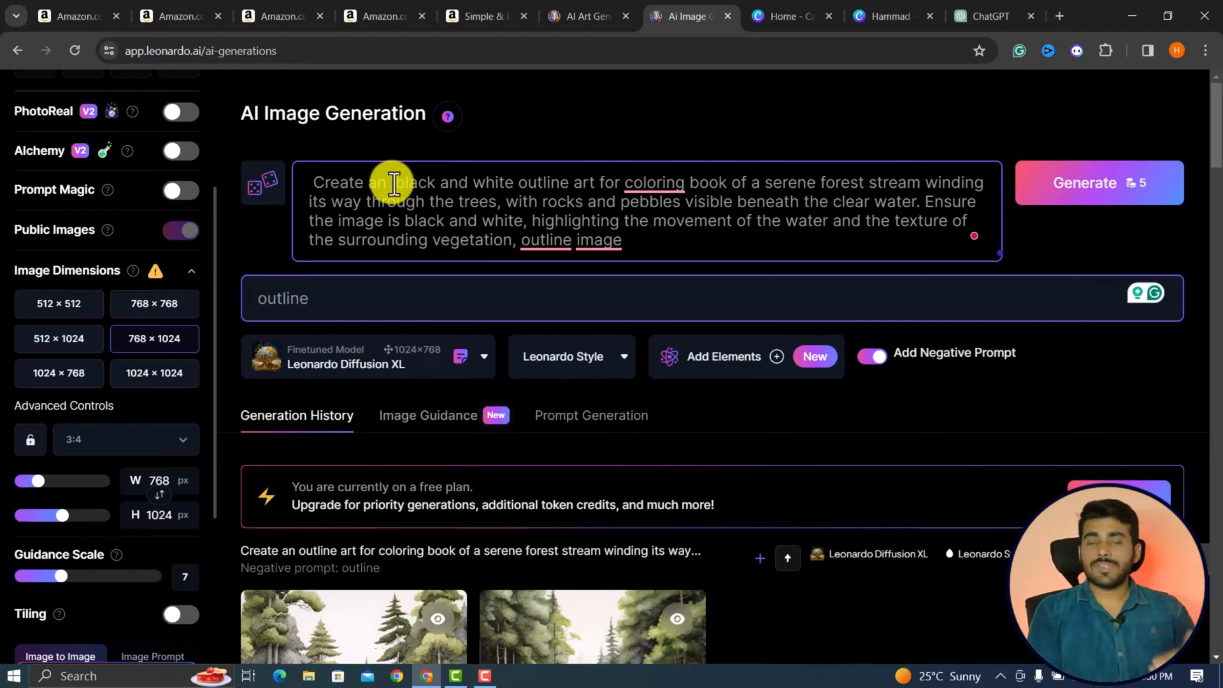
pyautogui.click(1039, 210)
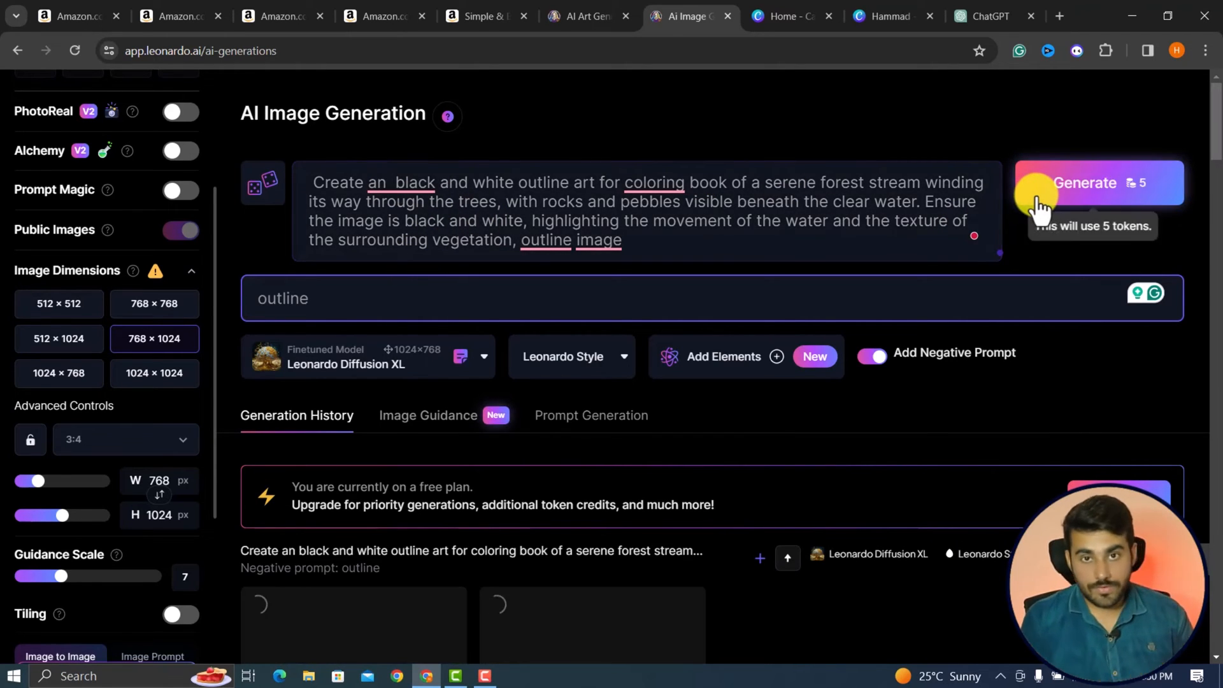
pyautogui.scroll(-5, 779, 505)
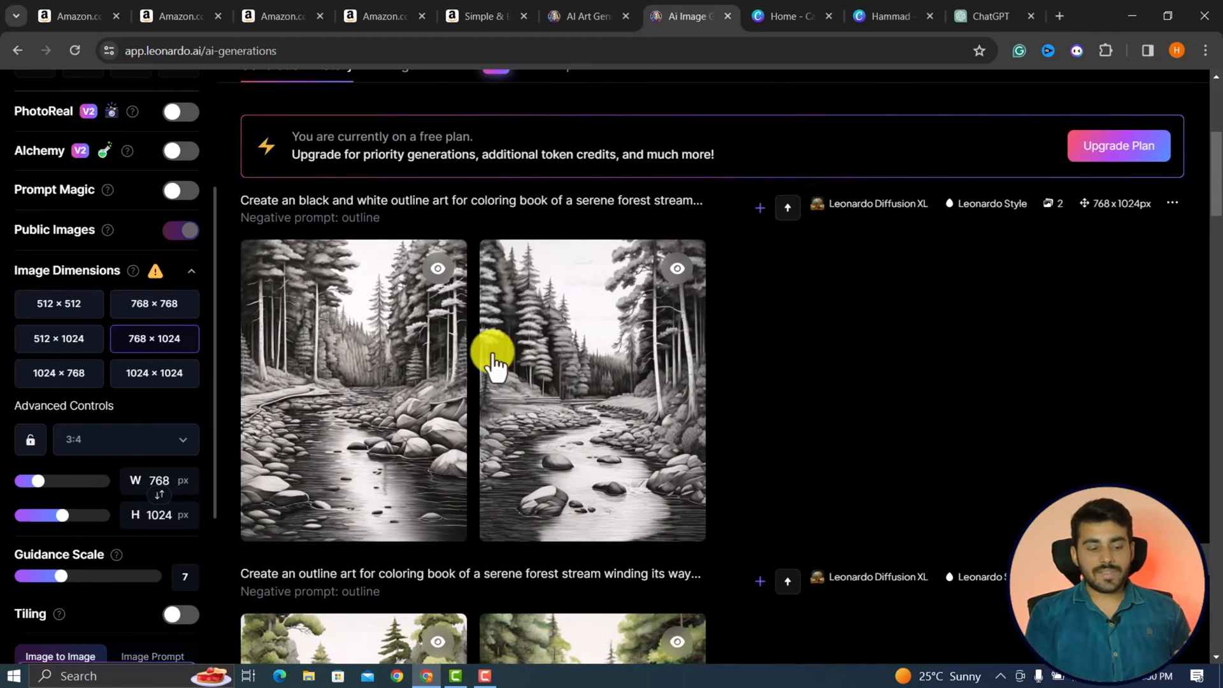
# Download the first black and white forest stream image from its enlarged view, and close the view.
pyautogui.click(401, 437)
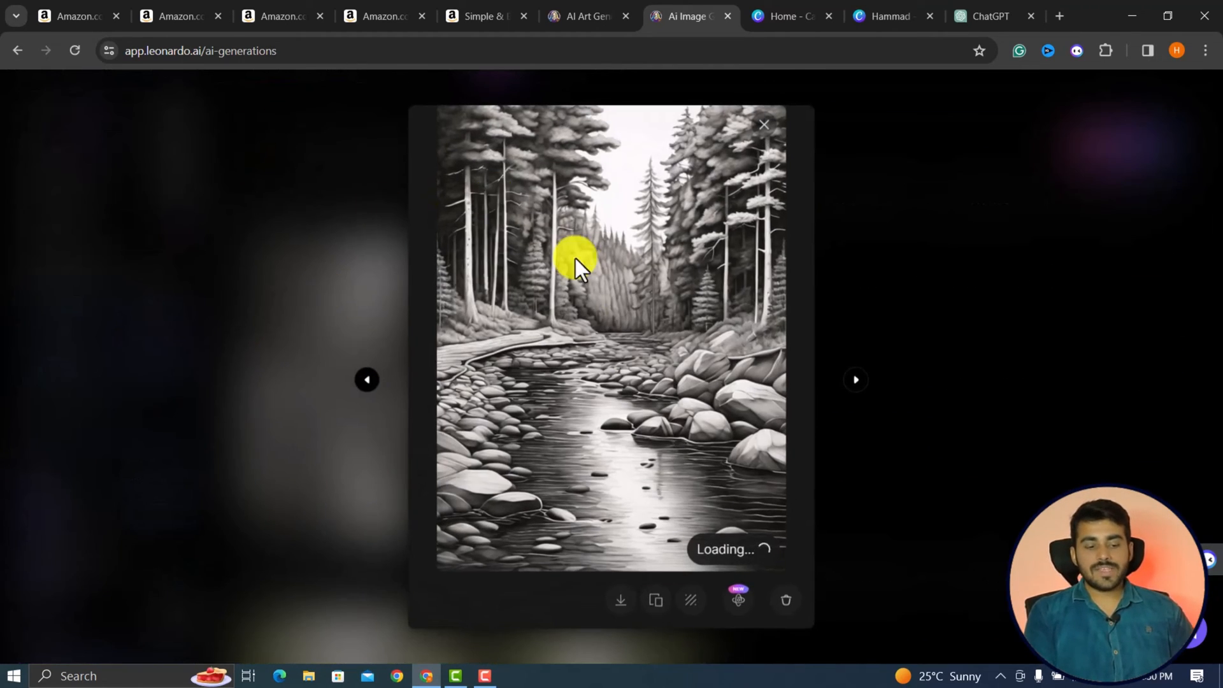
pyautogui.click(622, 608)
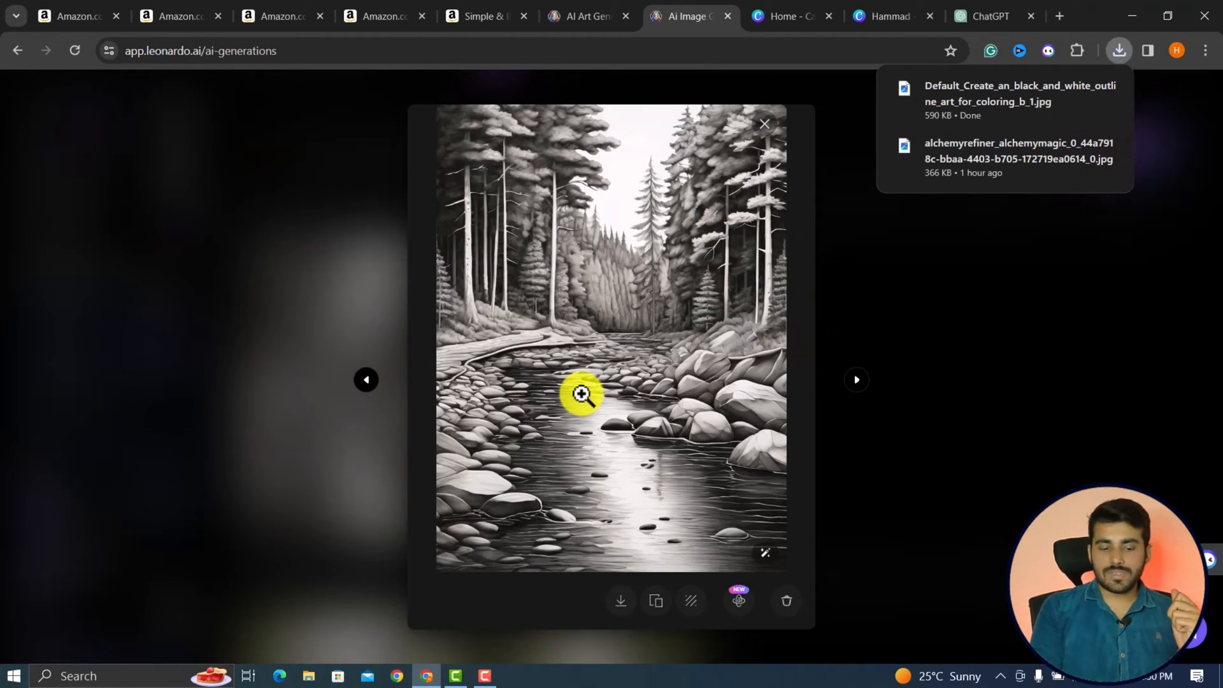
pyautogui.click(919, 482)
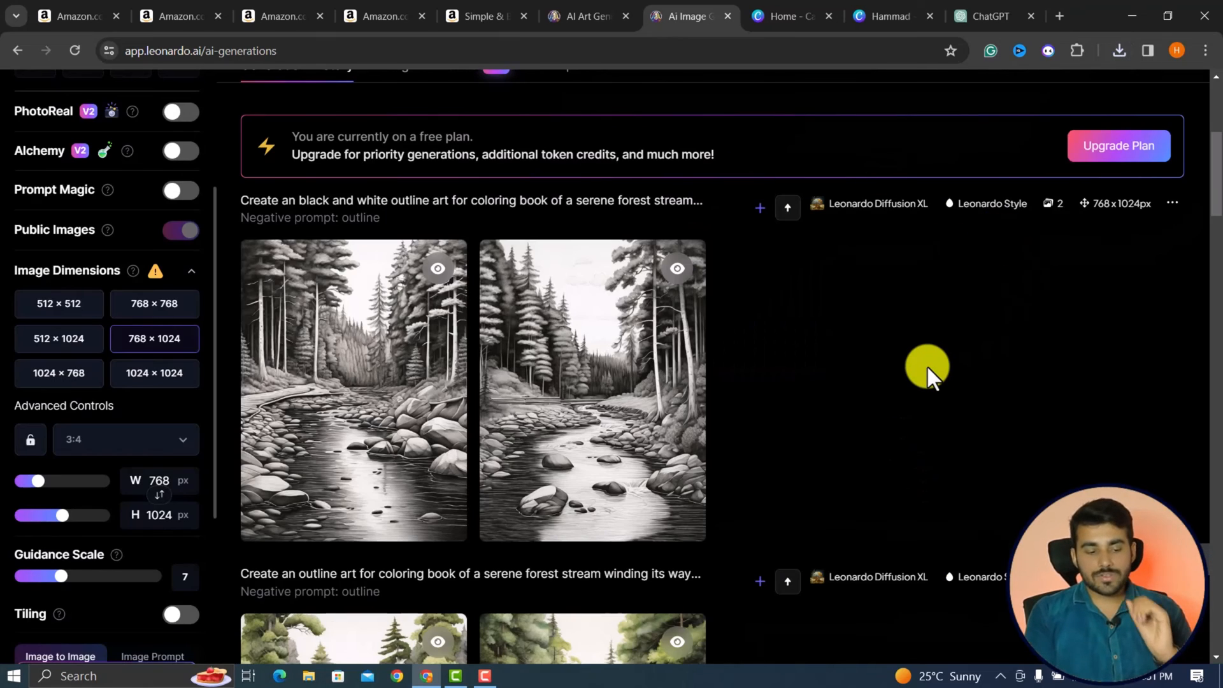
pyautogui.scroll(-9, 927, 365)
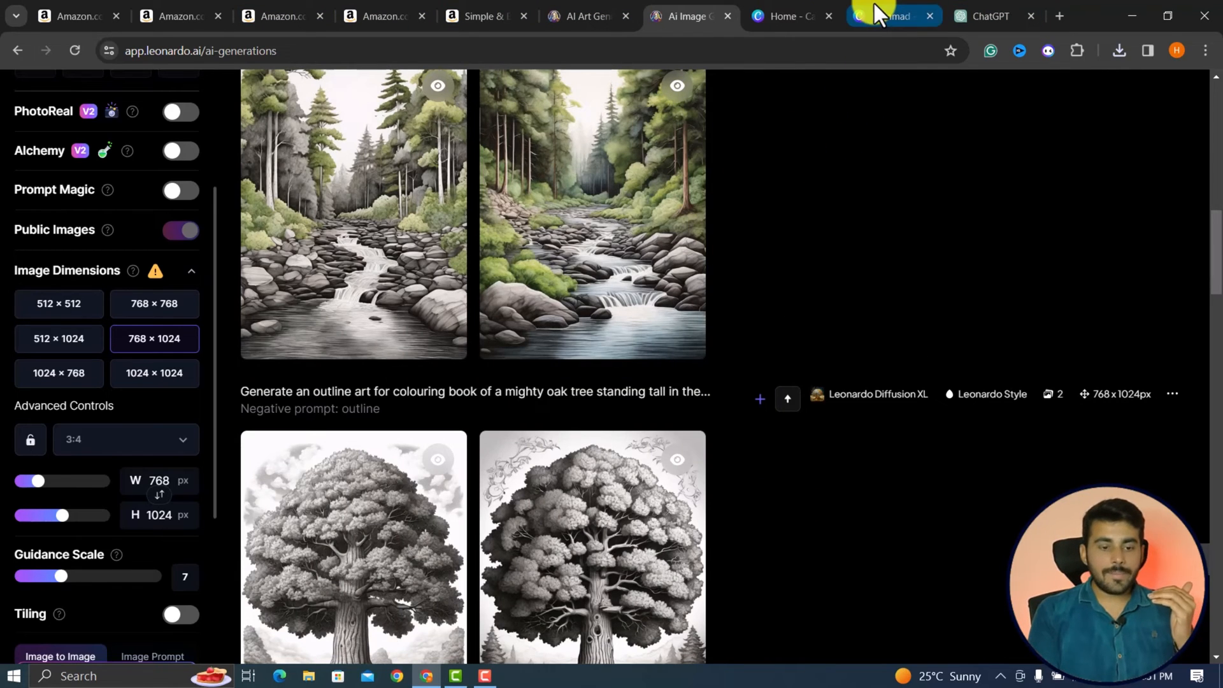
# Upload the forest stream image to the Canva design, place it on page 3 and enlarge it to fill the area between the margins.
pyautogui.click(874, 6)
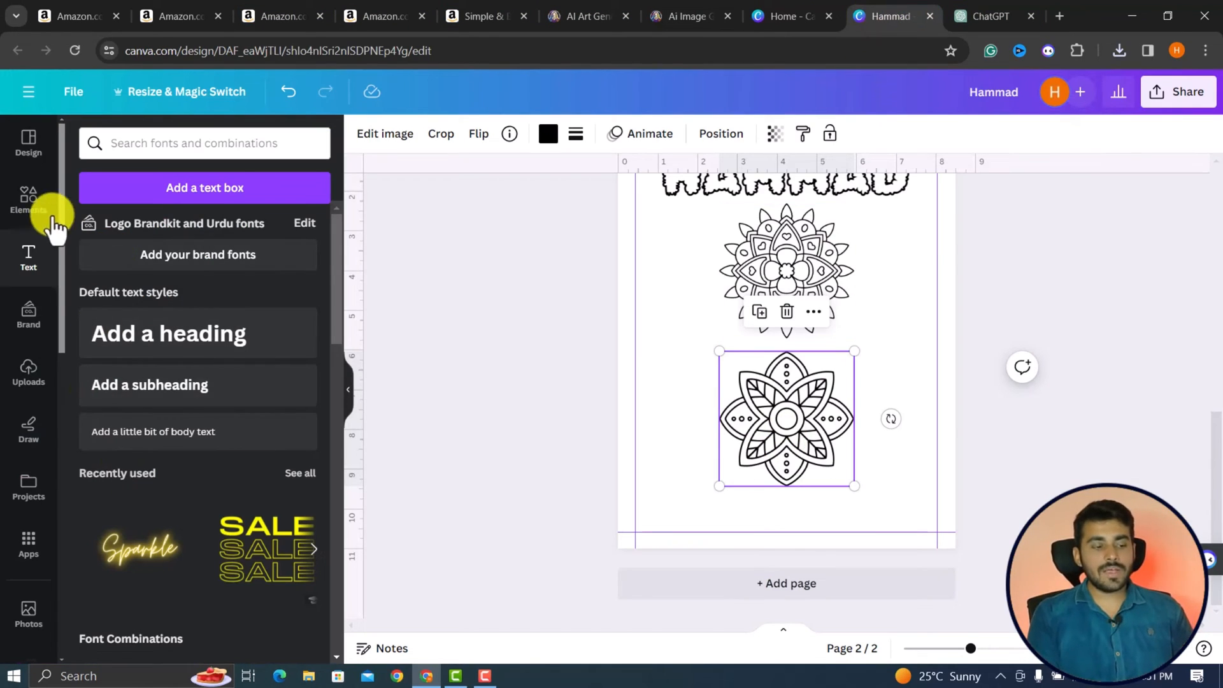
pyautogui.click(31, 376)
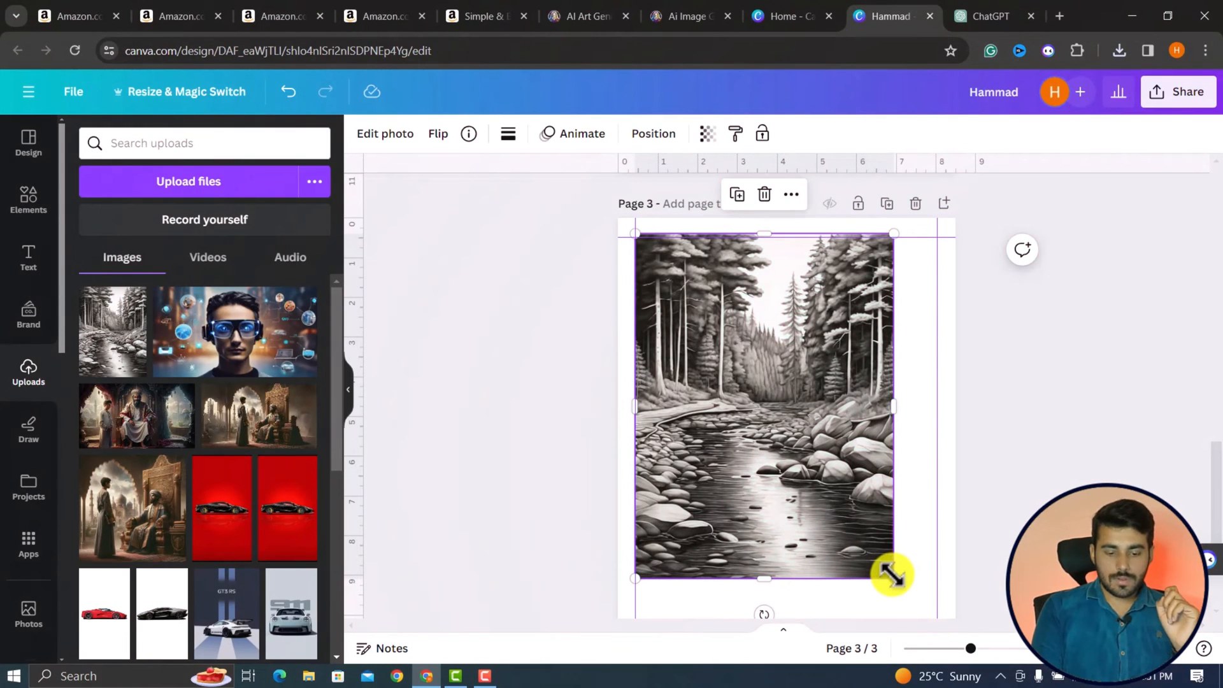
pyautogui.scroll(-3, 892, 577)
pyautogui.moveTo(890, 472); pyautogui.dragTo(924, 537)
pyautogui.scroll(1, 830, 453)
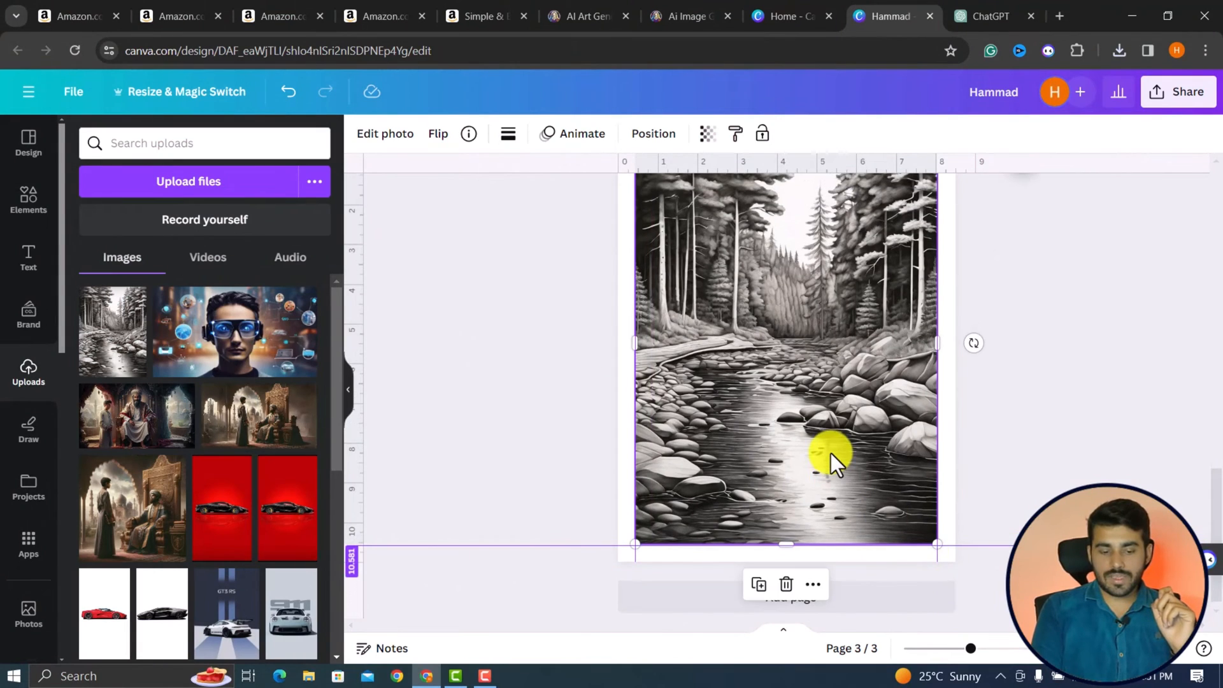
pyautogui.keyDown('ctrl'); pyautogui.scroll(-3, 831, 453); pyautogui.keyUp('ctrl')
pyautogui.scroll(-1, 829, 464)
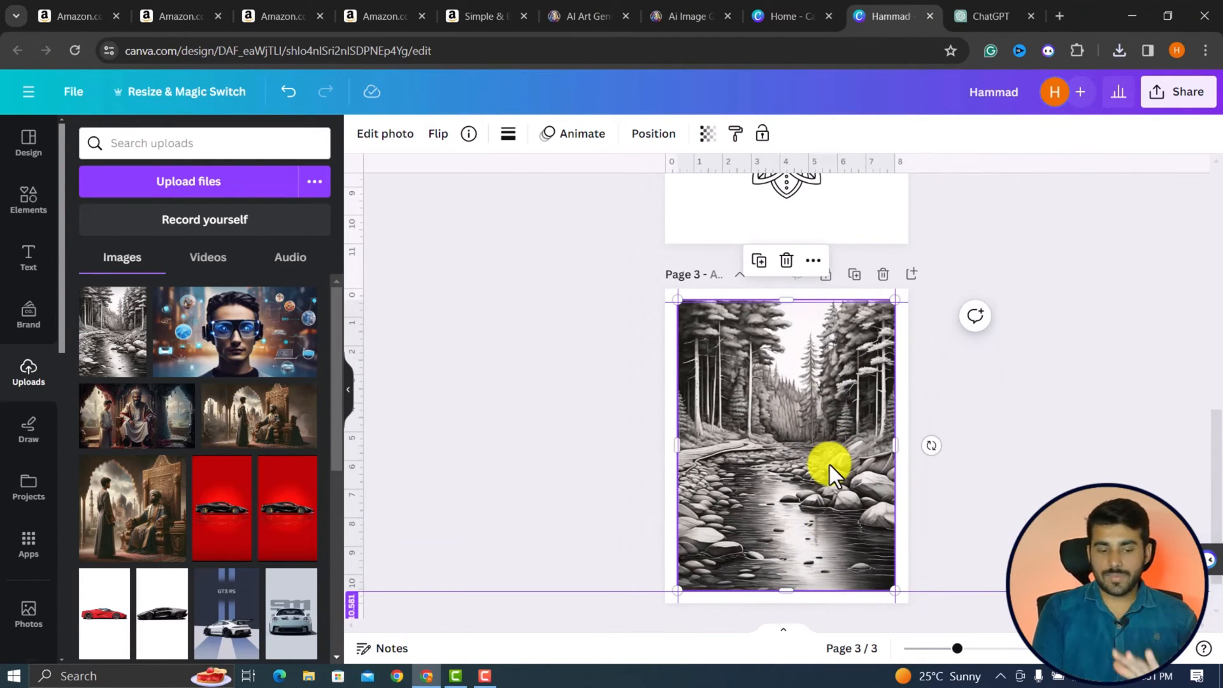
pyautogui.scroll(-1, 830, 464)
# Add a fourth page to the design and search the graphics for "outline elephant".
pyautogui.click(756, 586)
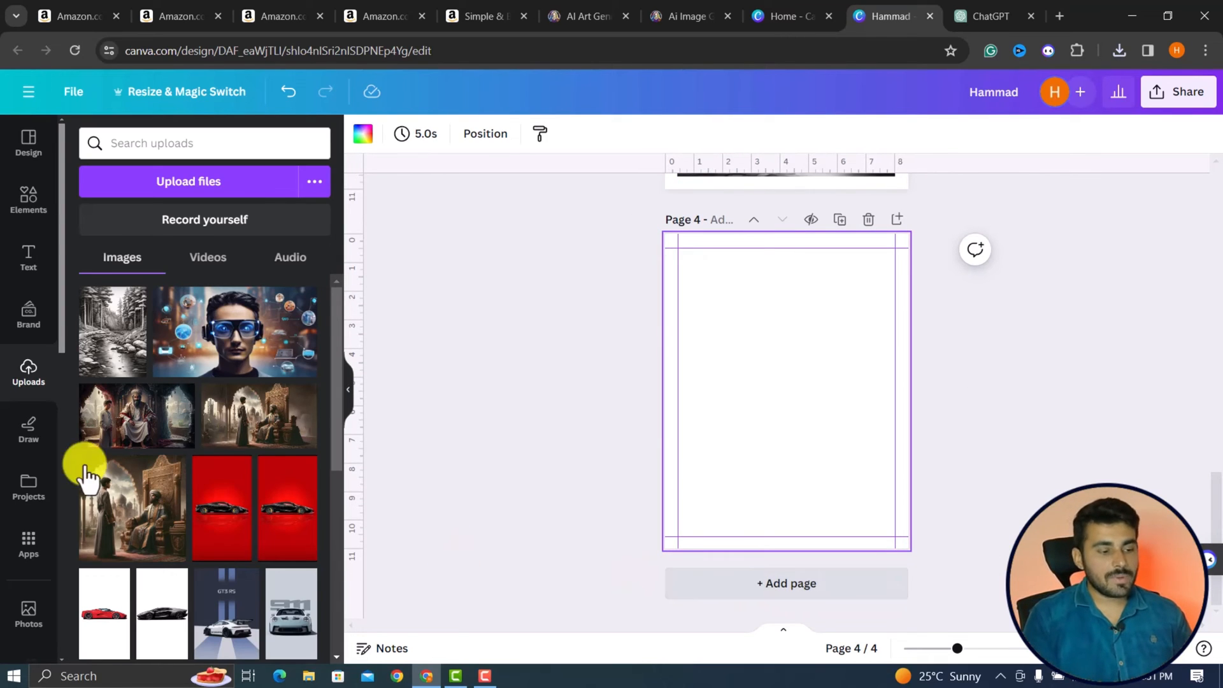
pyautogui.click(28, 198)
pyautogui.doubleClick(200, 142)
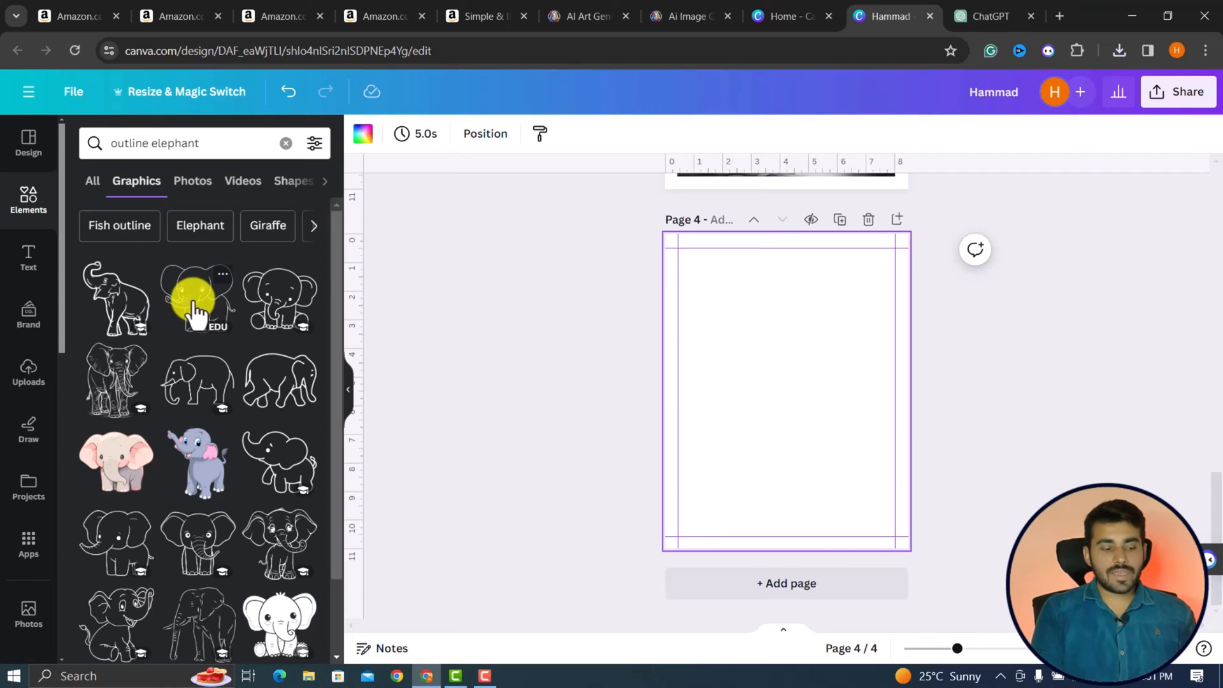
pyautogui.scroll(-3, 199, 478)
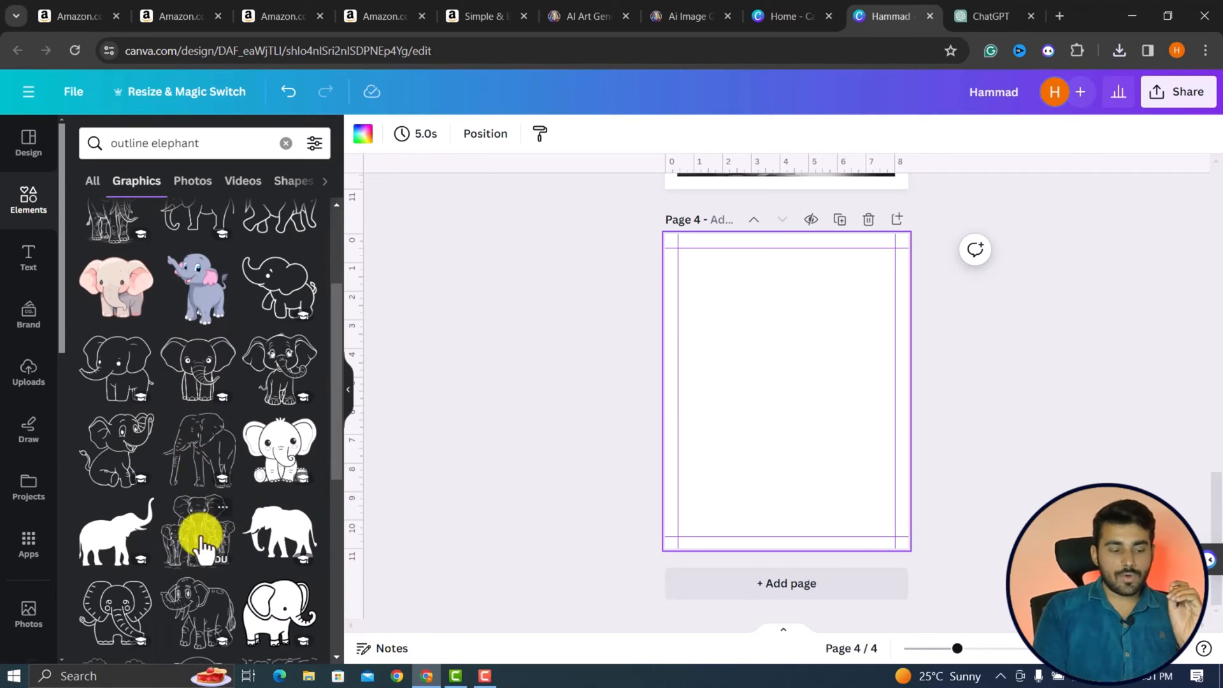
# Place the outline drawing of three elephants on page 4 and enlarge it to about 7 in wide.
pyautogui.click(198, 541)
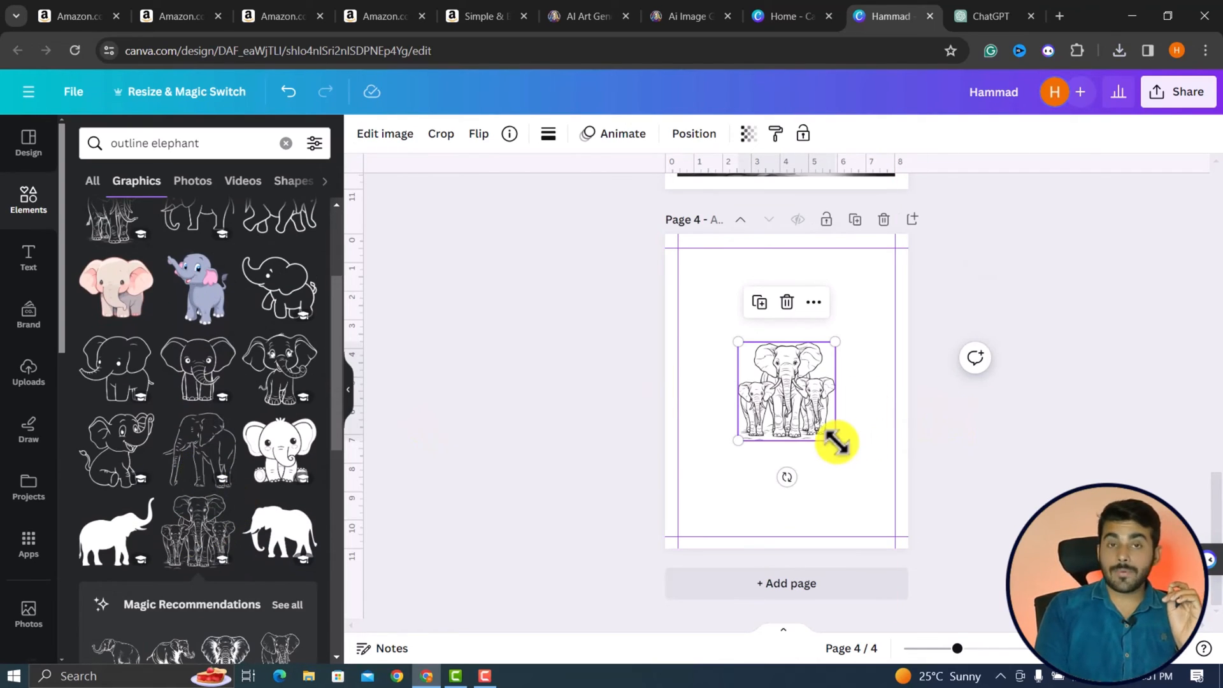
pyautogui.moveTo(836, 442); pyautogui.dragTo(894, 502)
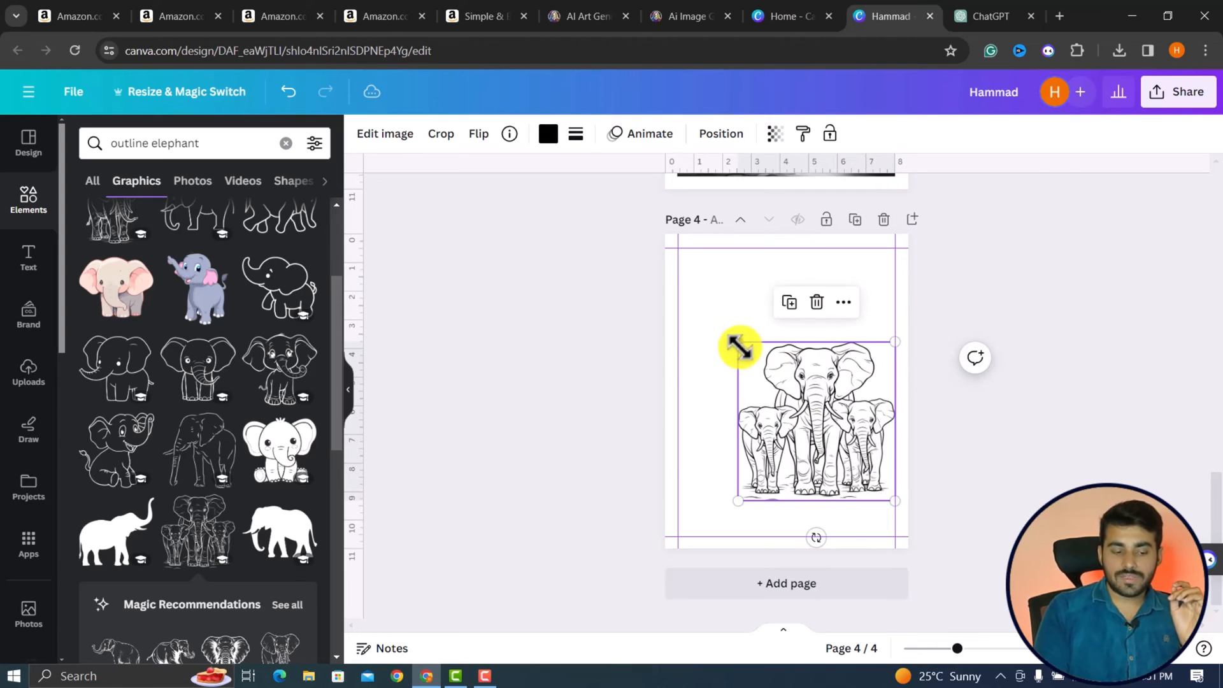
pyautogui.moveTo(732, 340); pyautogui.dragTo(696, 300)
# Add a fifth page, place the recommended elephant head graphic on it and enlarge it to about 6 in wide.
pyautogui.scroll(-2, 198, 579)
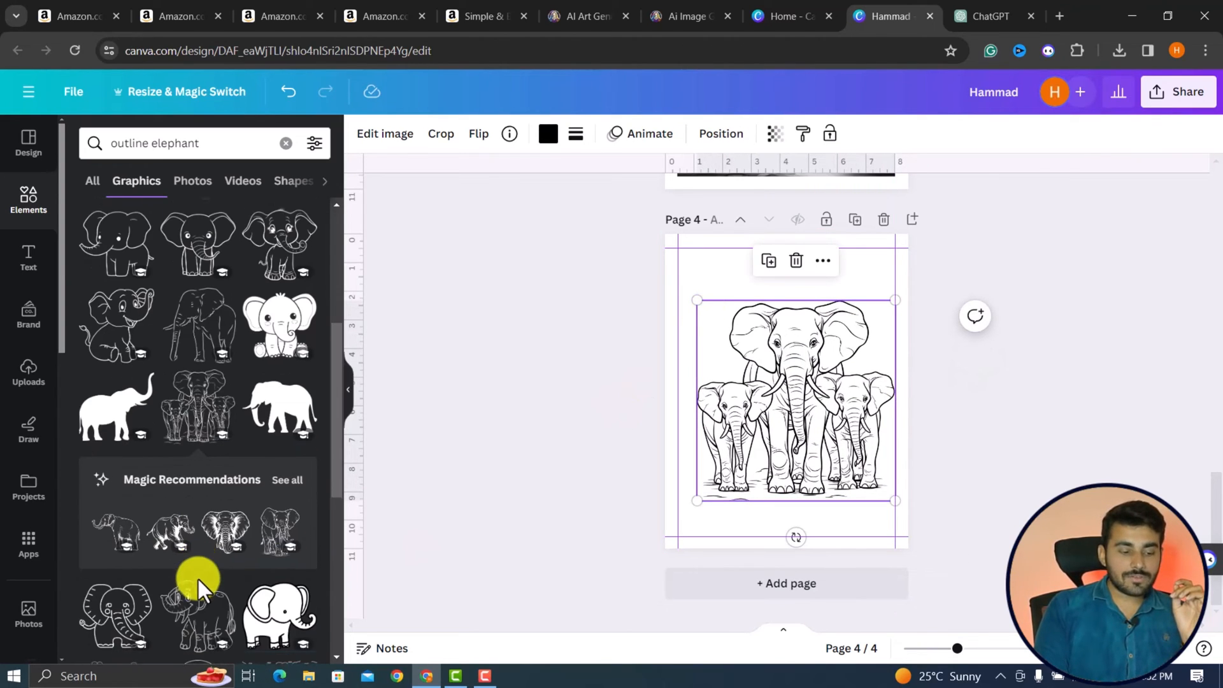
pyautogui.click(732, 591)
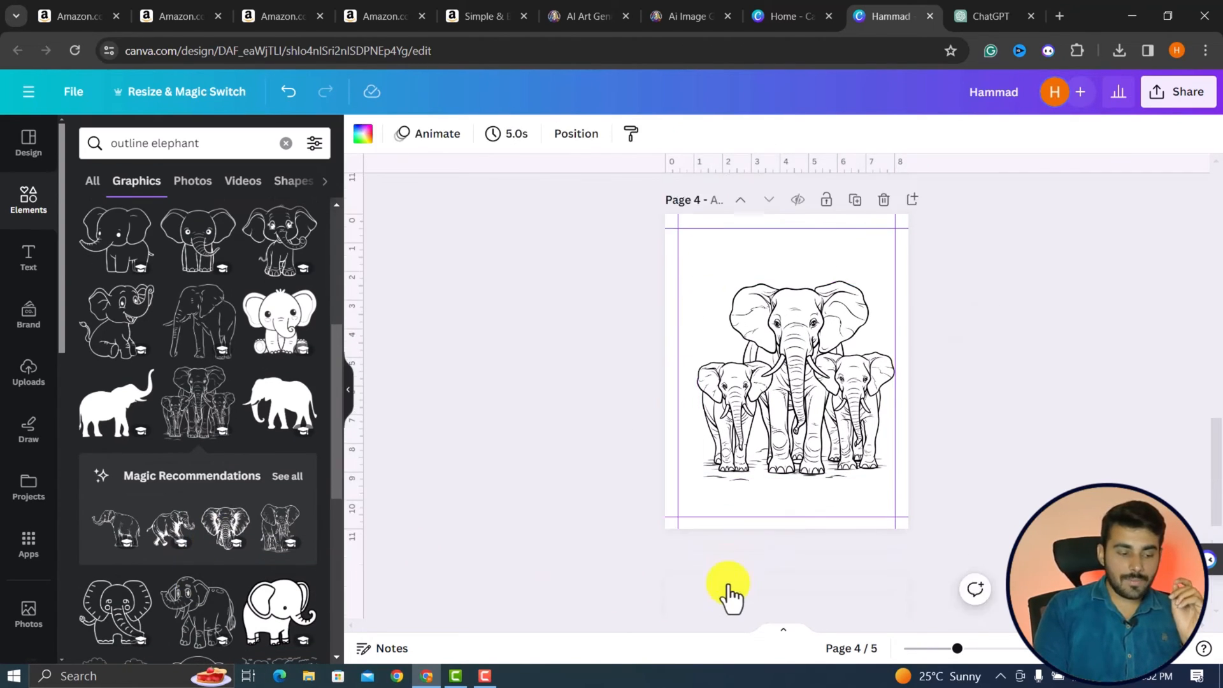
pyautogui.click(212, 521)
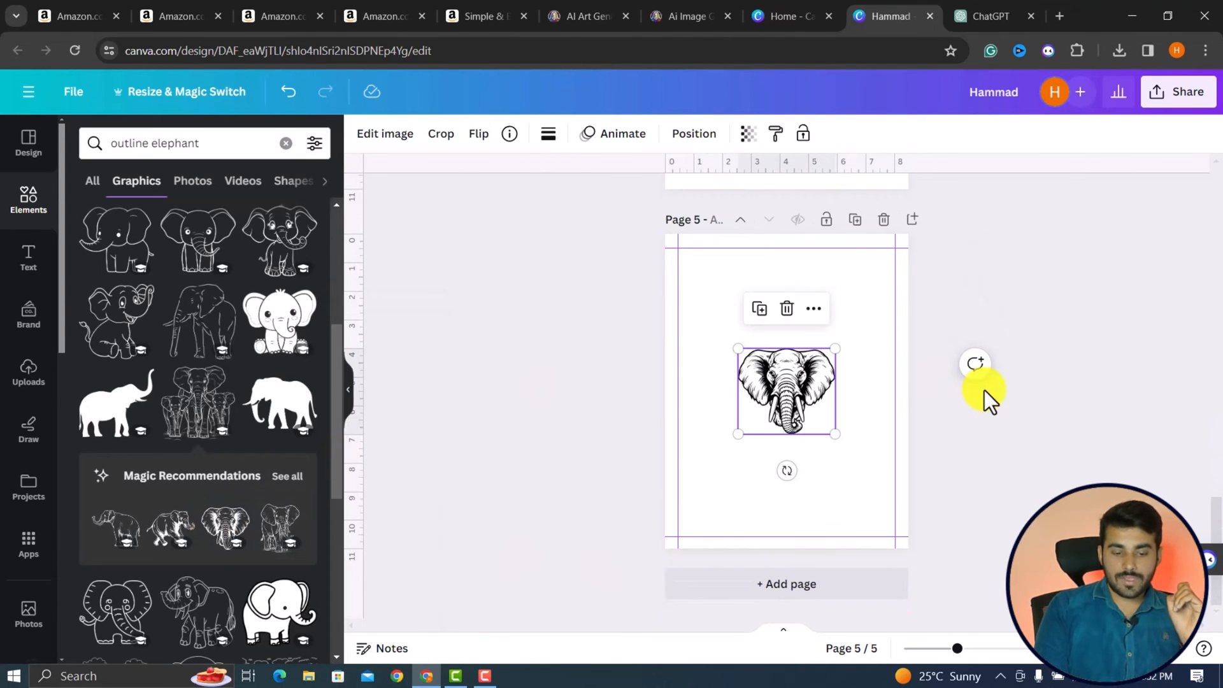
pyautogui.moveTo(834, 433); pyautogui.dragTo(774, 422)
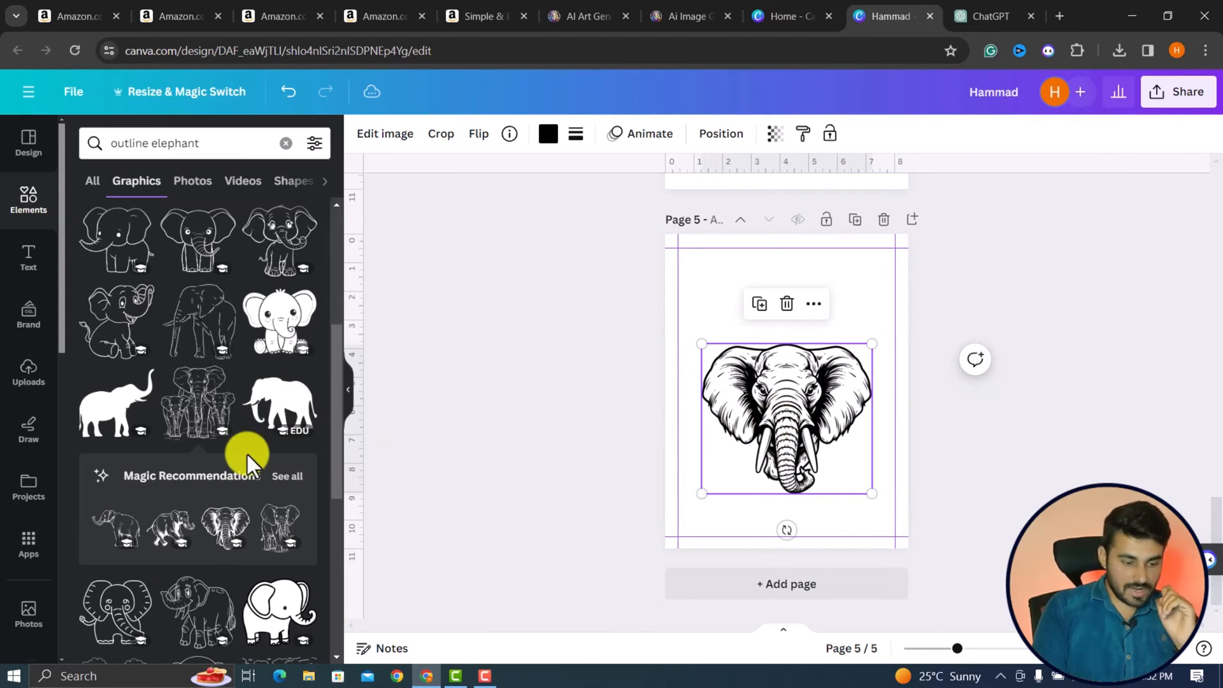
# Search by the three-elephant drawing's "coloring page" keyword, limit the results to graphics and browse them.
pyautogui.click(222, 381)
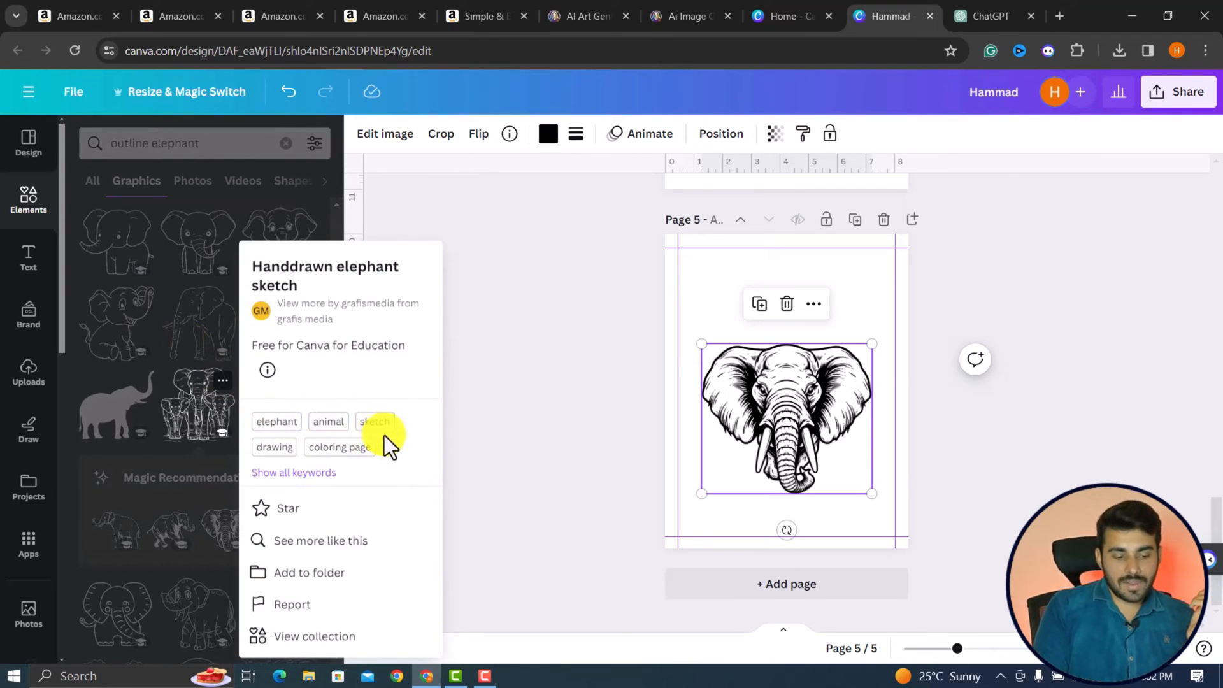
pyautogui.click(345, 448)
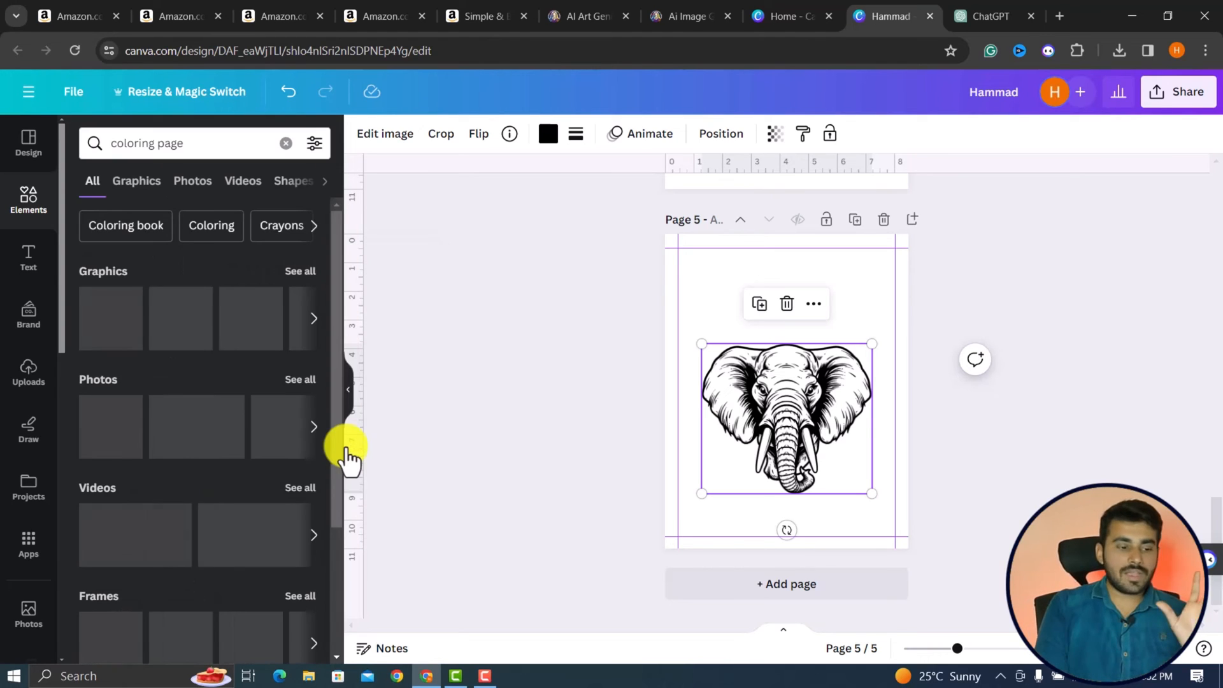
pyautogui.click(137, 181)
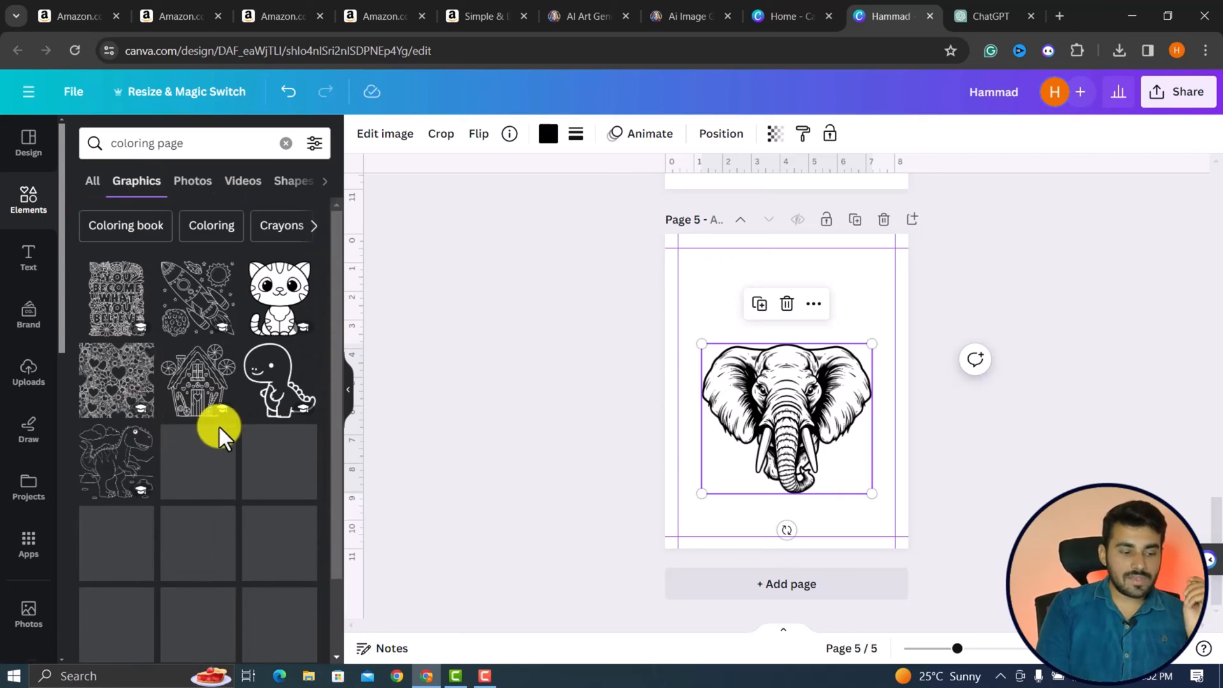
pyautogui.scroll(-1, 217, 423)
pyautogui.scroll(-3, 155, 507)
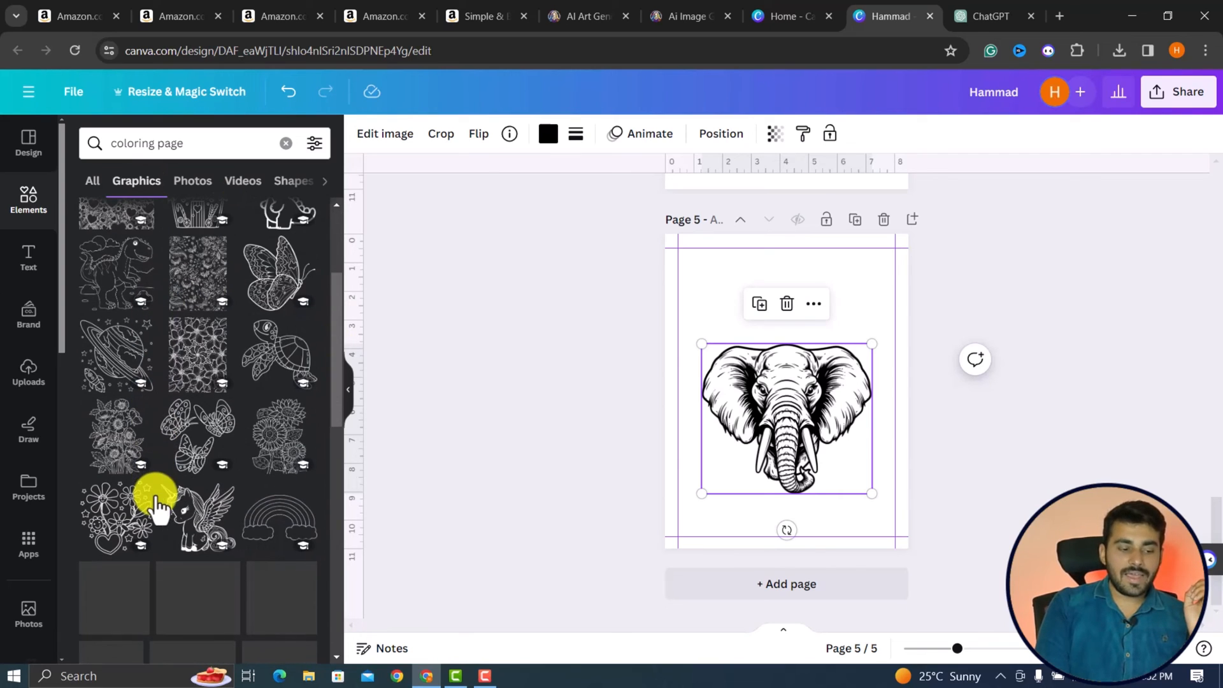
# Add a sixth page, place the outline flower bouquet graphic on it and enlarge it to about 7 in wide.
pyautogui.click(734, 587)
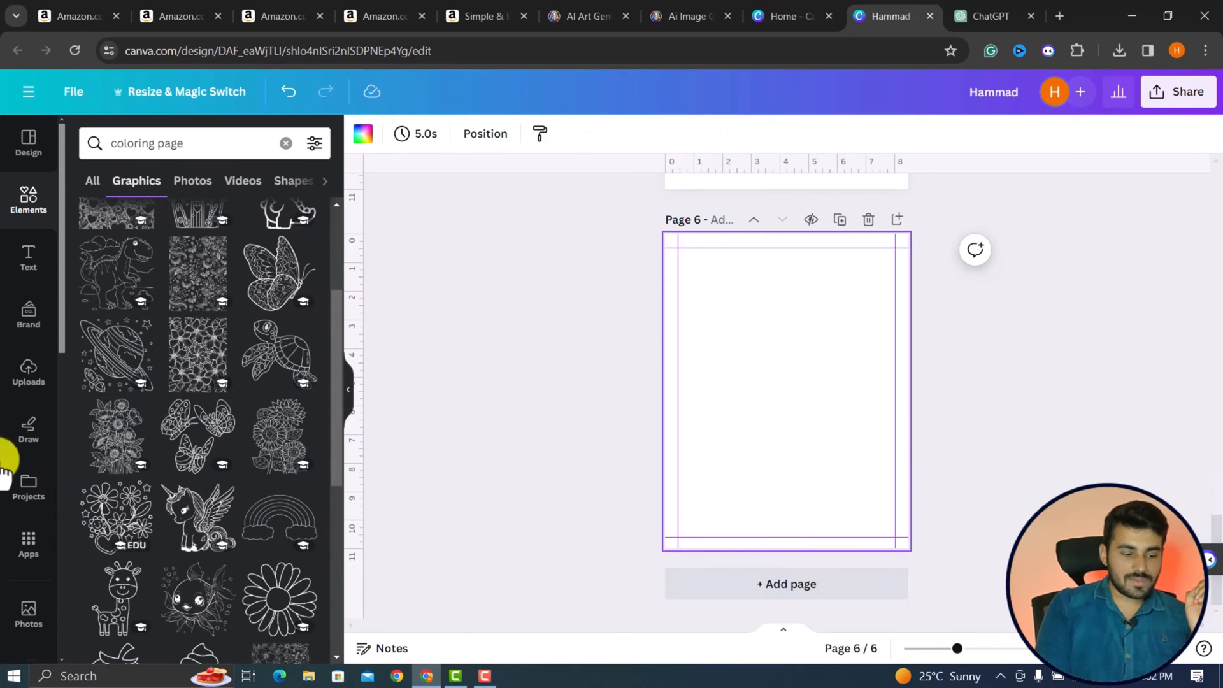
pyautogui.click(121, 448)
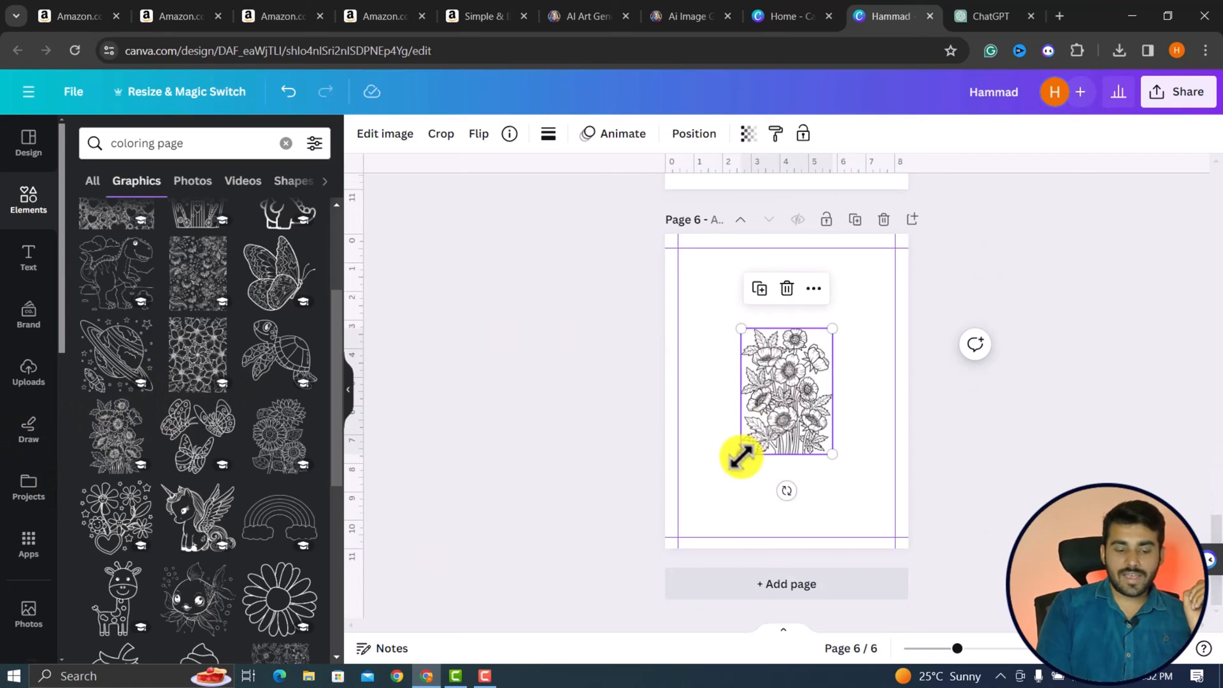
pyautogui.moveTo(741, 454); pyautogui.dragTo(732, 561)
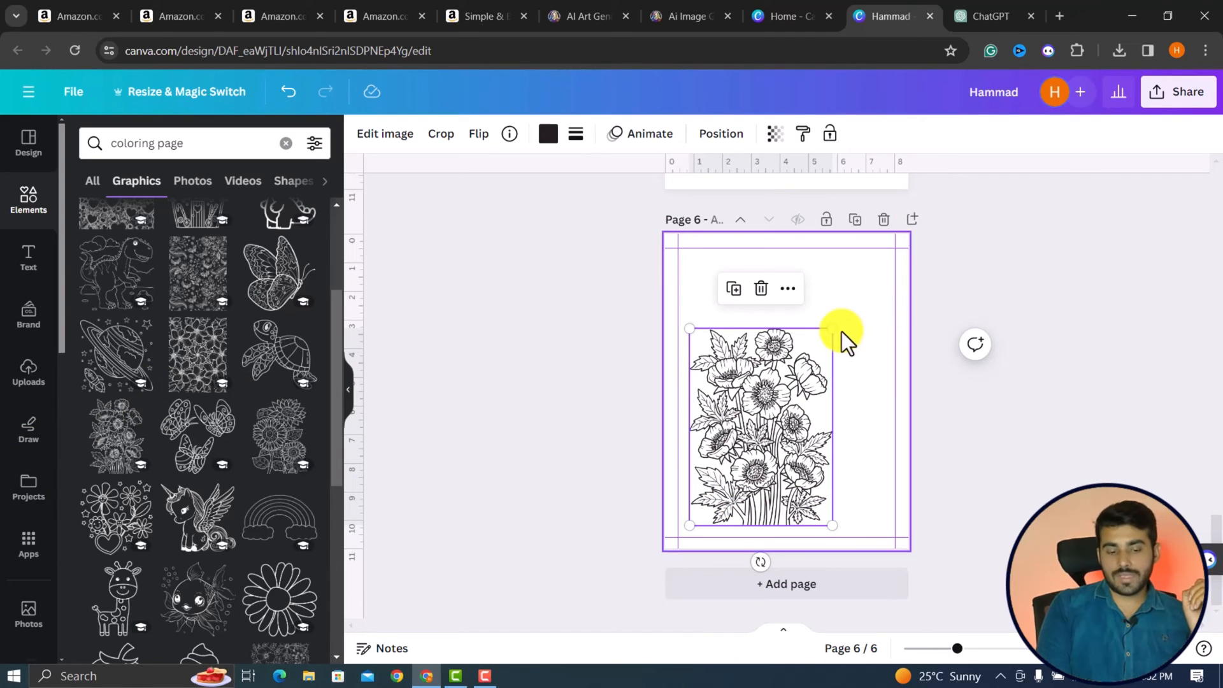
pyautogui.moveTo(831, 330); pyautogui.dragTo(907, 263)
pyautogui.scroll(20, 667, 281)
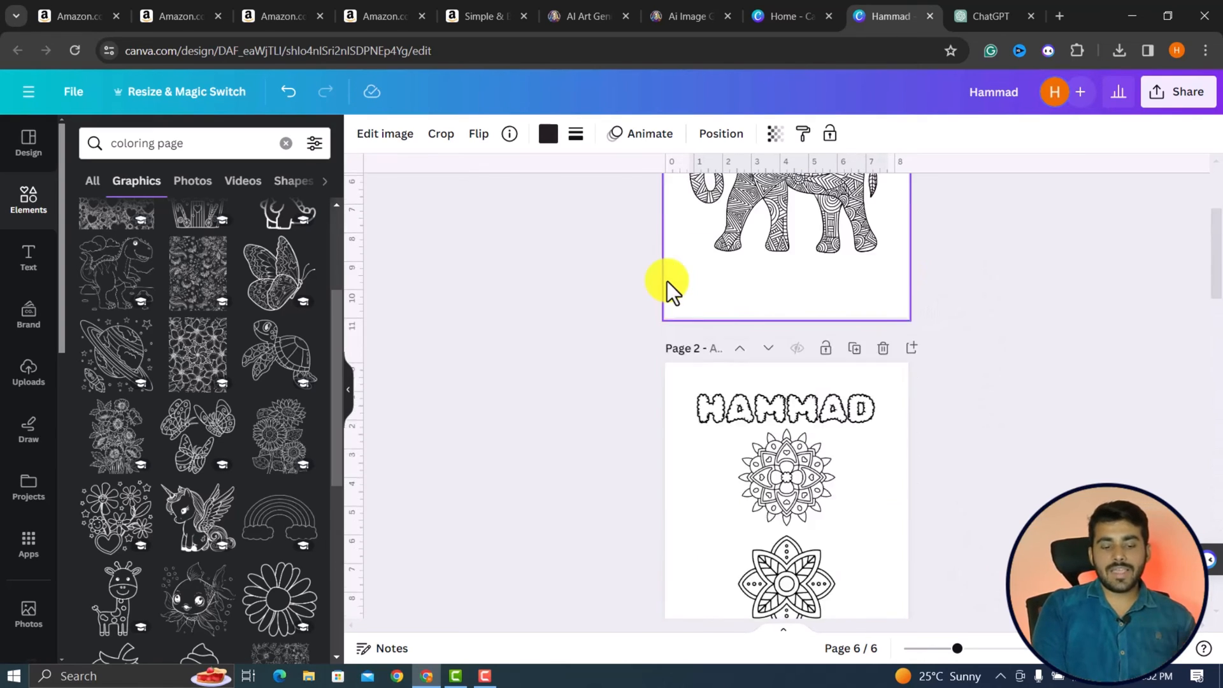
pyautogui.scroll(-20, 667, 281)
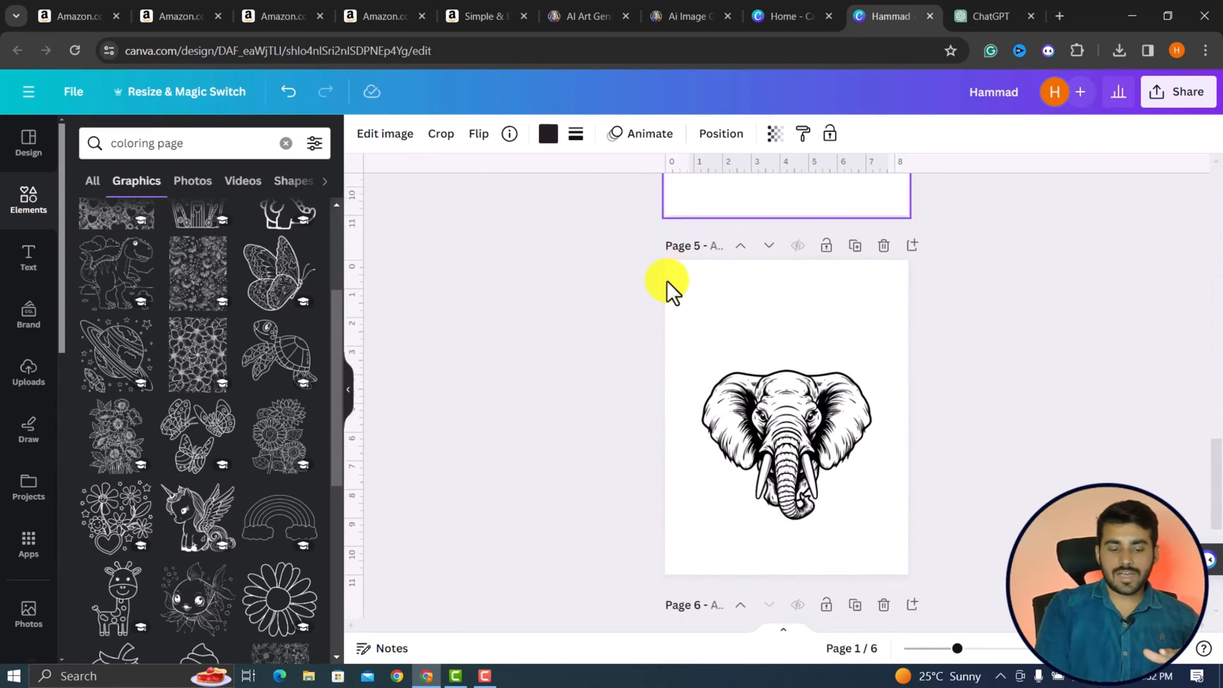
pyautogui.scroll(20, 667, 281)
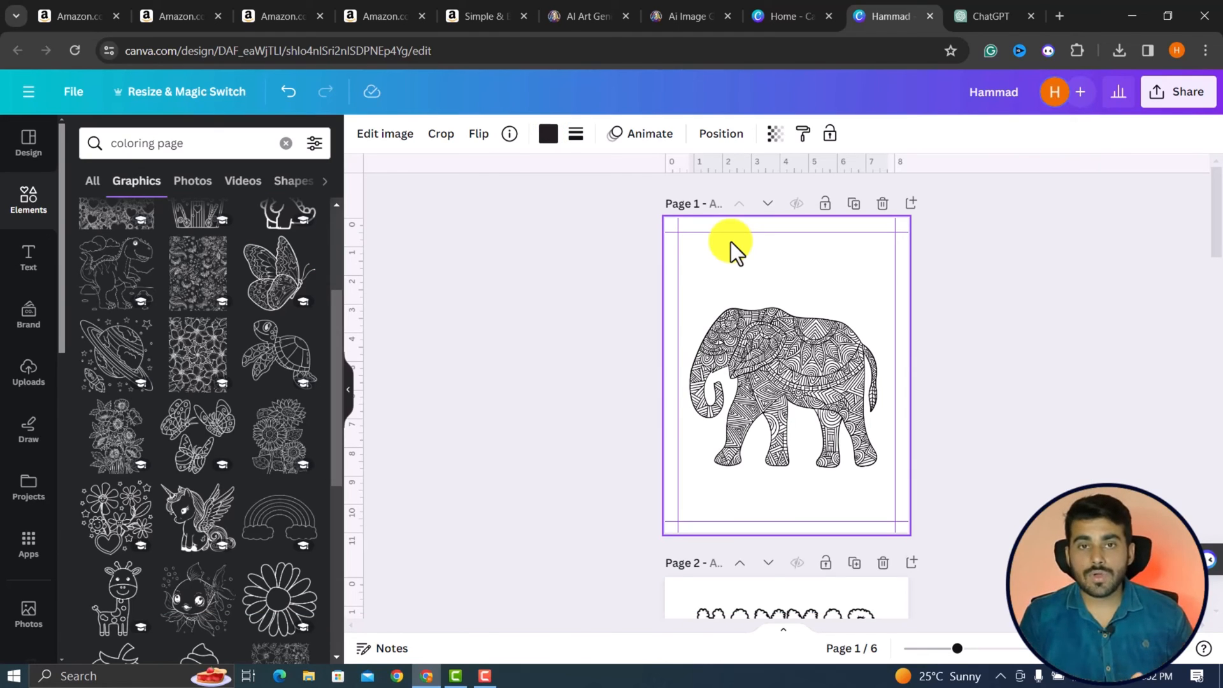
pyautogui.scroll(-20, 739, 573)
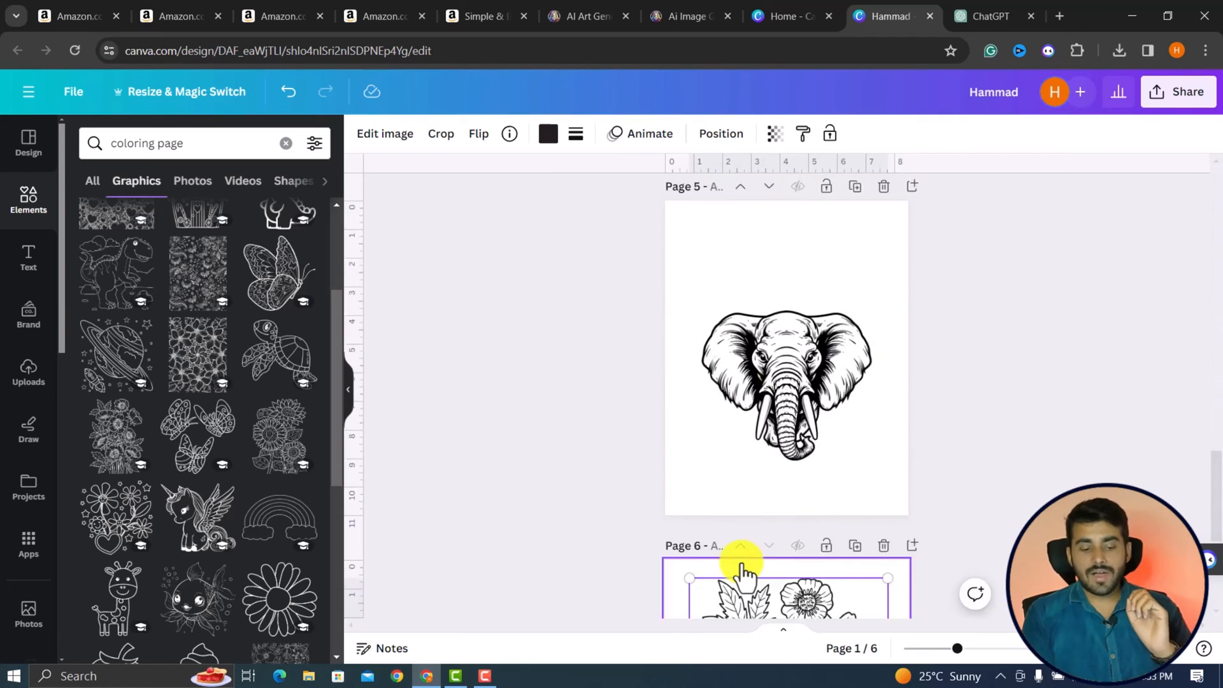
pyautogui.scroll(20, 783, 432)
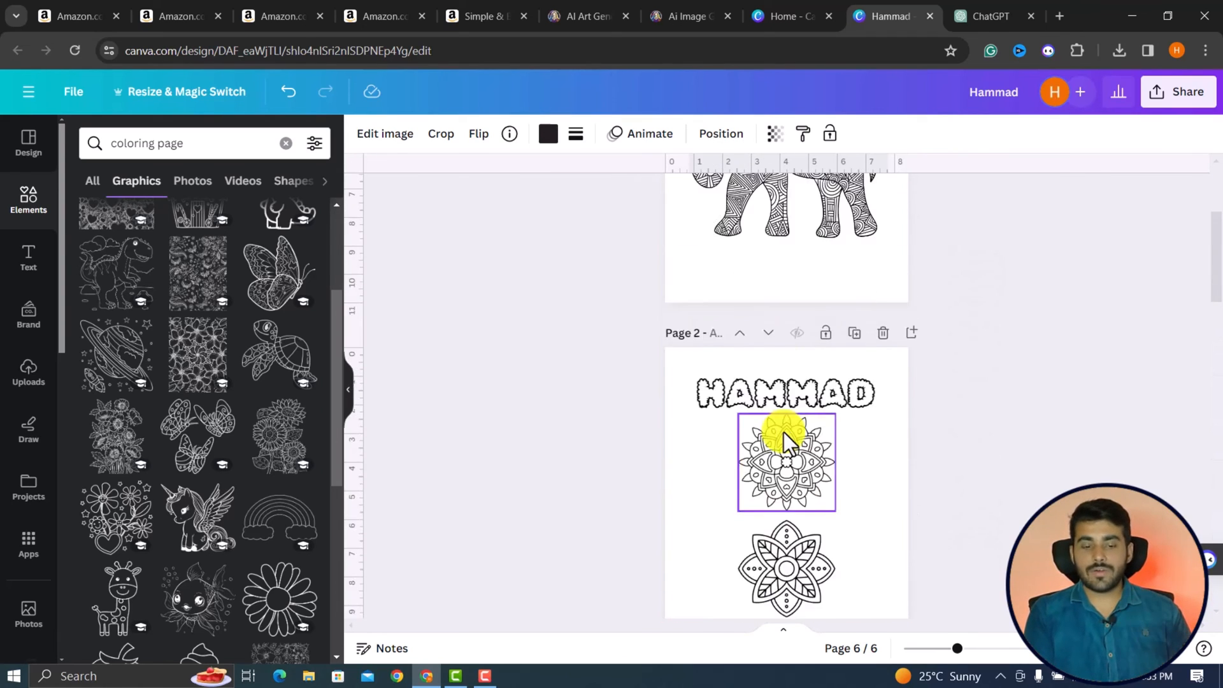
# Set the design's download file type to PDF Standard.
pyautogui.click(1166, 99)
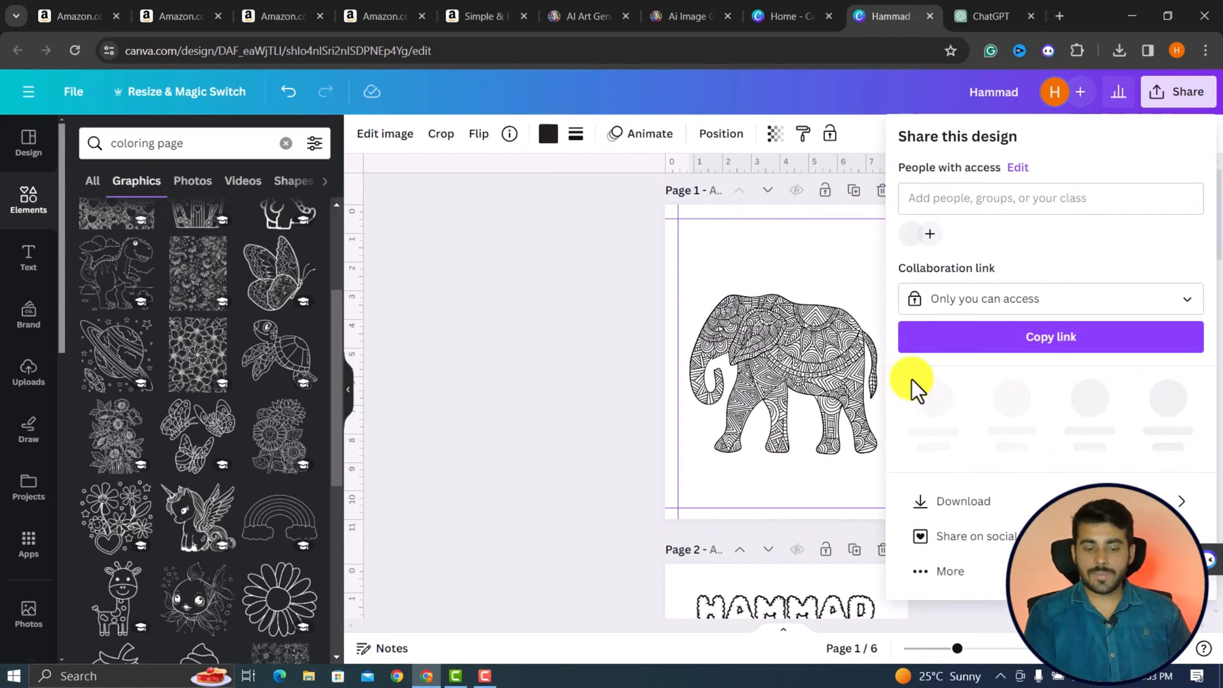
pyautogui.click(949, 507)
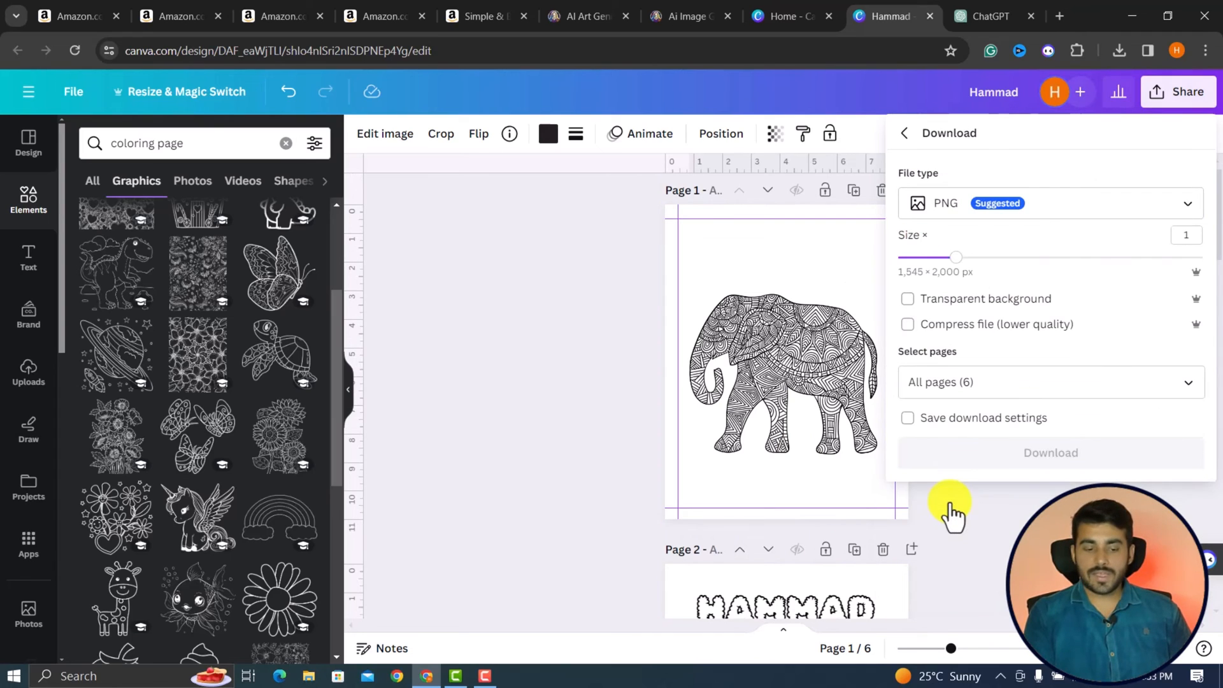
pyautogui.click(944, 204)
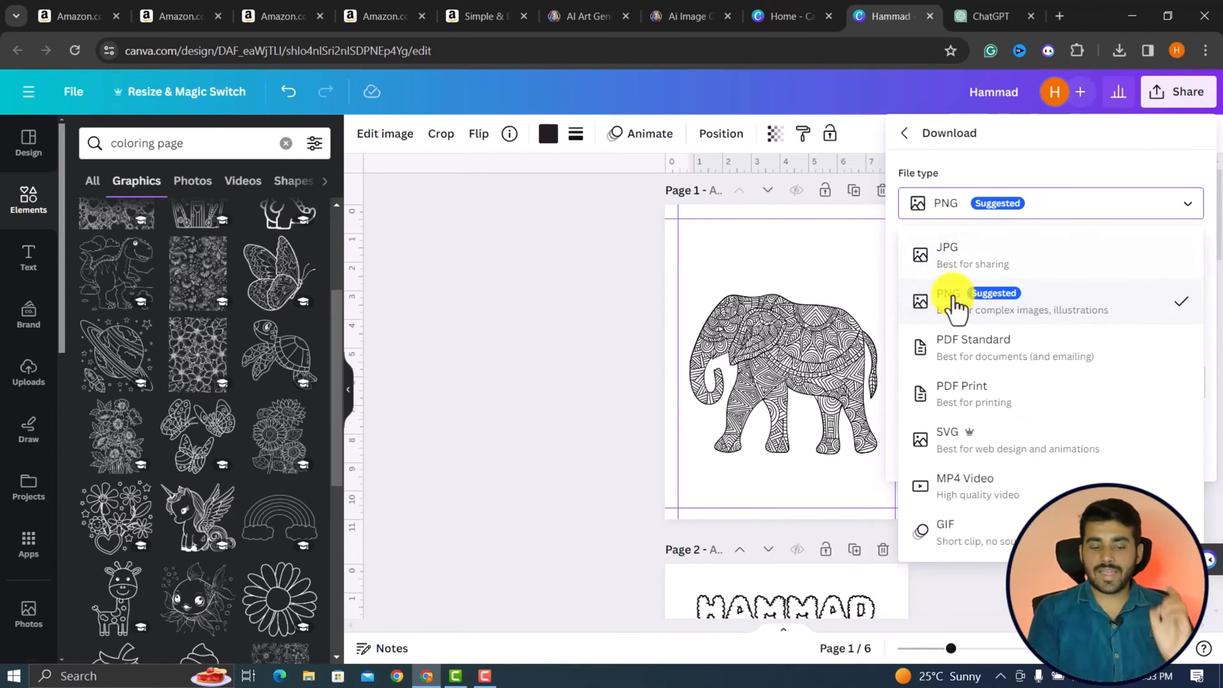
pyautogui.click(1015, 351)
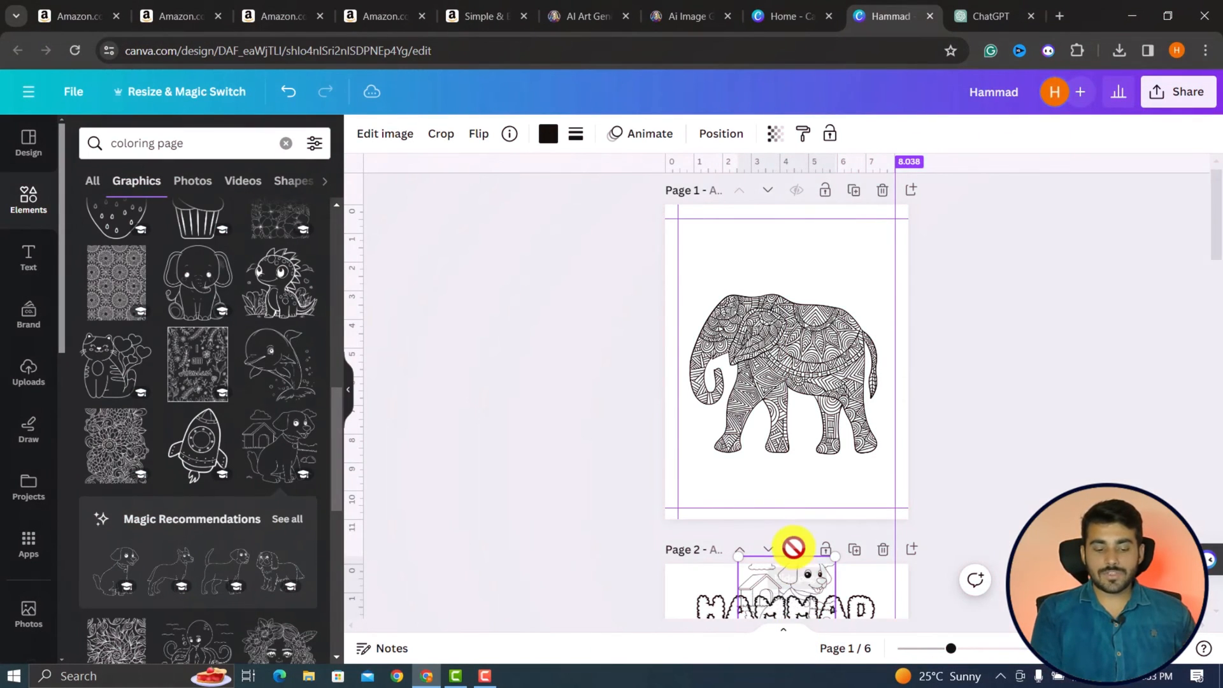
# Add a seventh page, place the dog and doghouse coloring graphic on it and enlarge it to about 7 in wide.
pyautogui.scroll(-15, 793, 546)
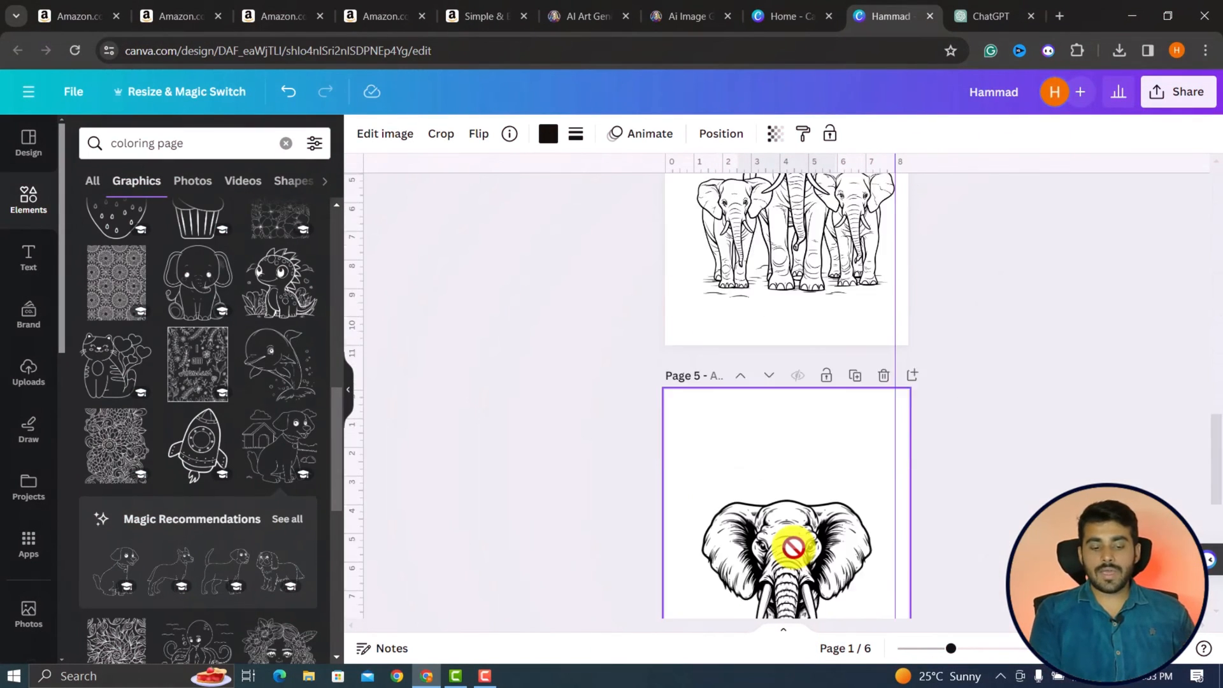
pyautogui.click(768, 593)
pyautogui.click(279, 445)
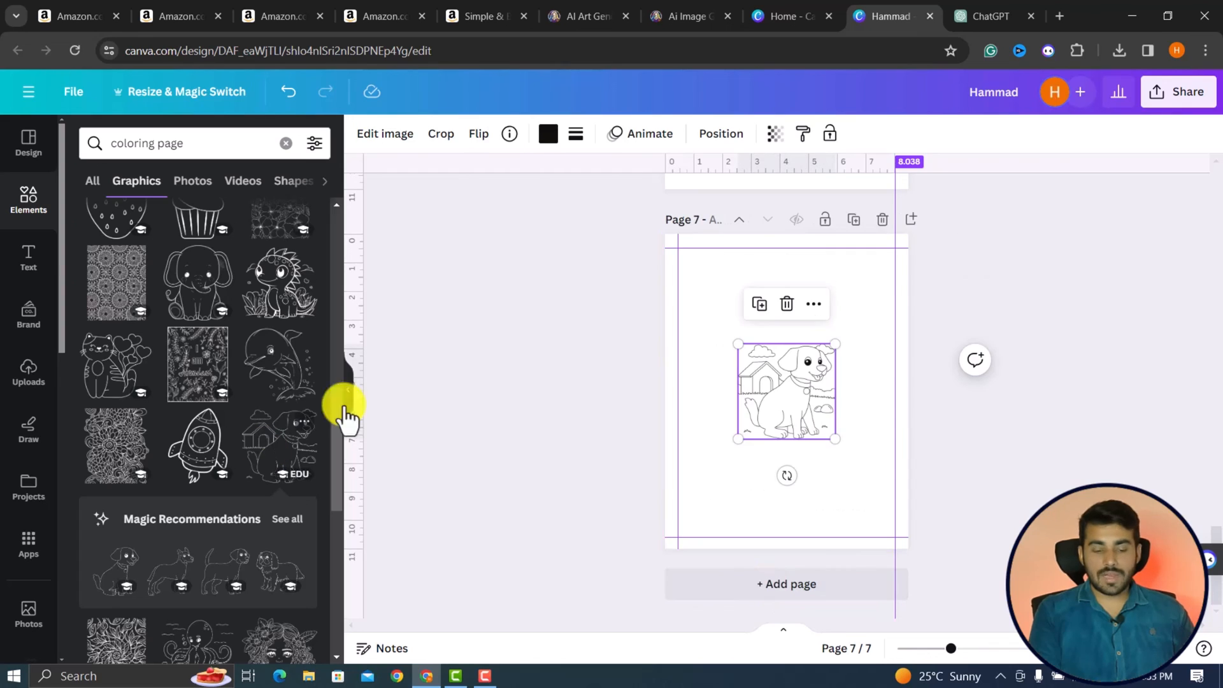
pyautogui.moveTo(836, 438); pyautogui.dragTo(884, 486)
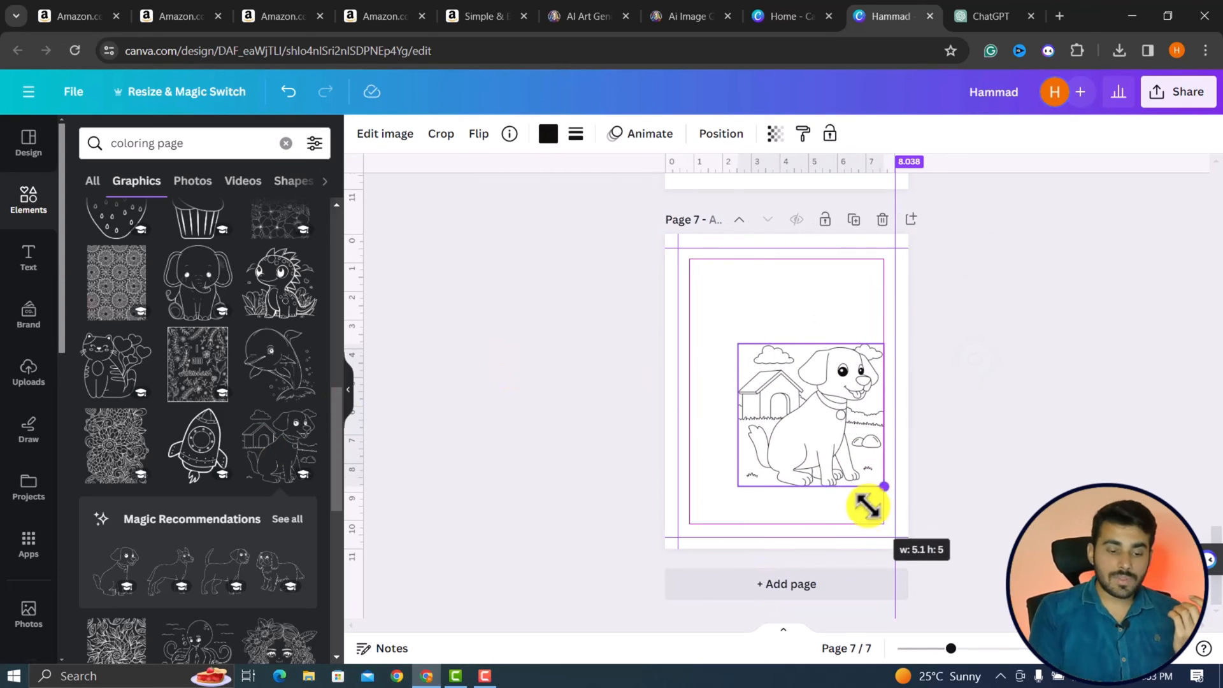
pyautogui.moveTo(738, 344); pyautogui.dragTo(690, 296)
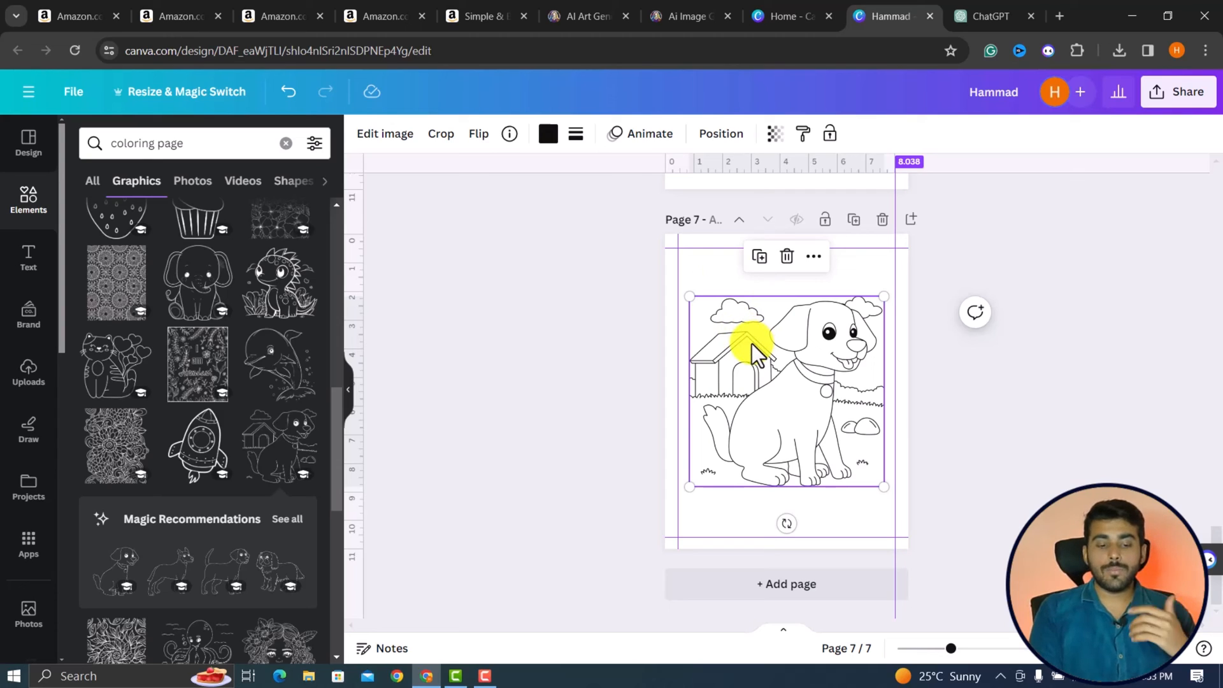